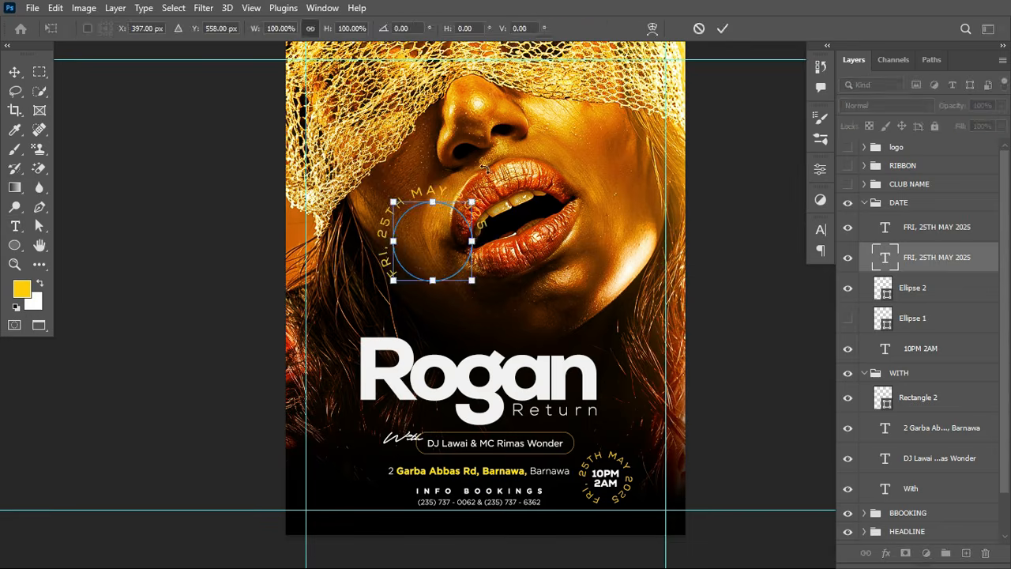
Step: Collapse the DATE group, make the CLUB NAME and RIBBON groups visible, and expand RIBBON to show its shape layers
click(864, 202)
click(847, 184)
click(864, 184)
click(848, 165)
click(864, 221)
click(864, 184)
click(864, 165)
Step: Draw a curved ribbon path across the poster with the Pen tool in Shape mode
key(p)
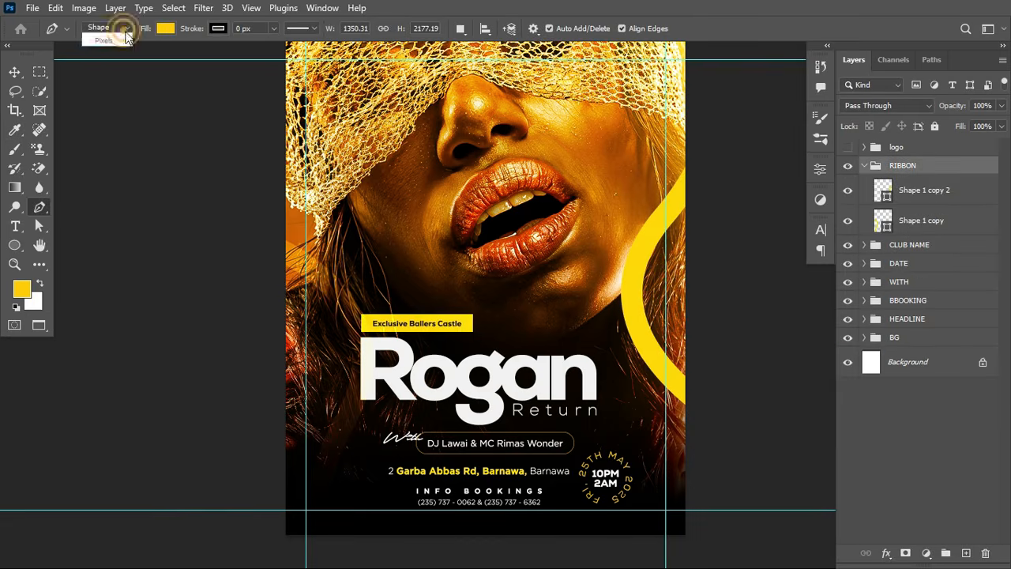
click(353, 90)
drag(353, 282, 230, 409)
drag(421, 434, 590, 437)
click(245, 28)
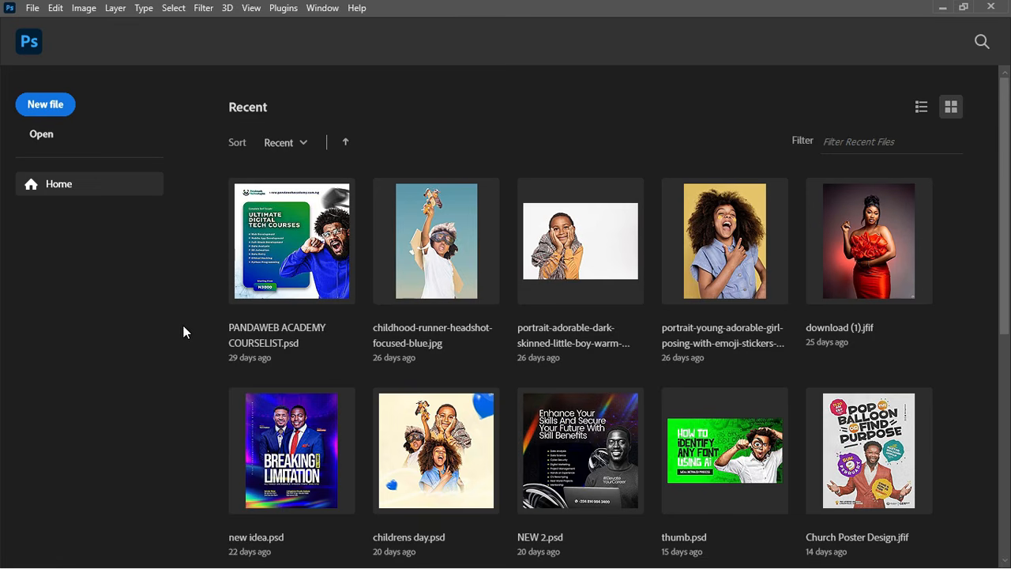
Step: Create a new document named PARTY from the 1080 x 1350 px preset, in RGB Color at 300 pixels per centimetre with a white background
click(48, 108)
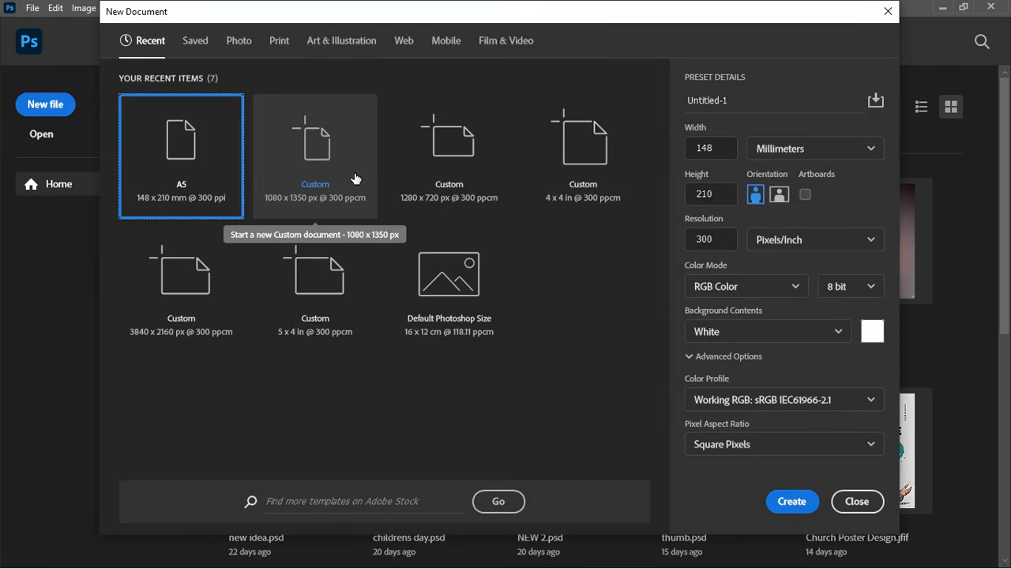
click(310, 158)
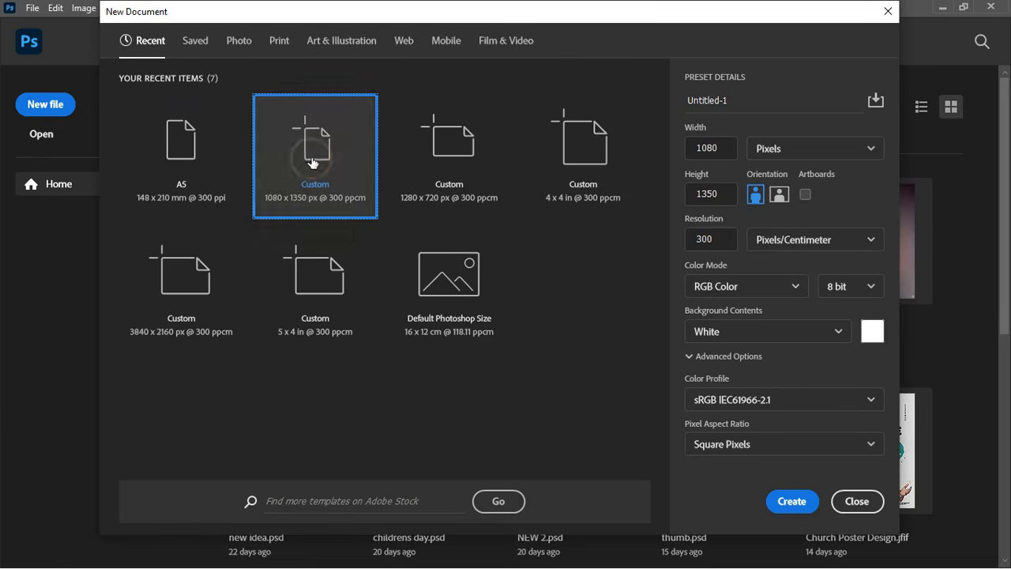
click(796, 142)
click(795, 177)
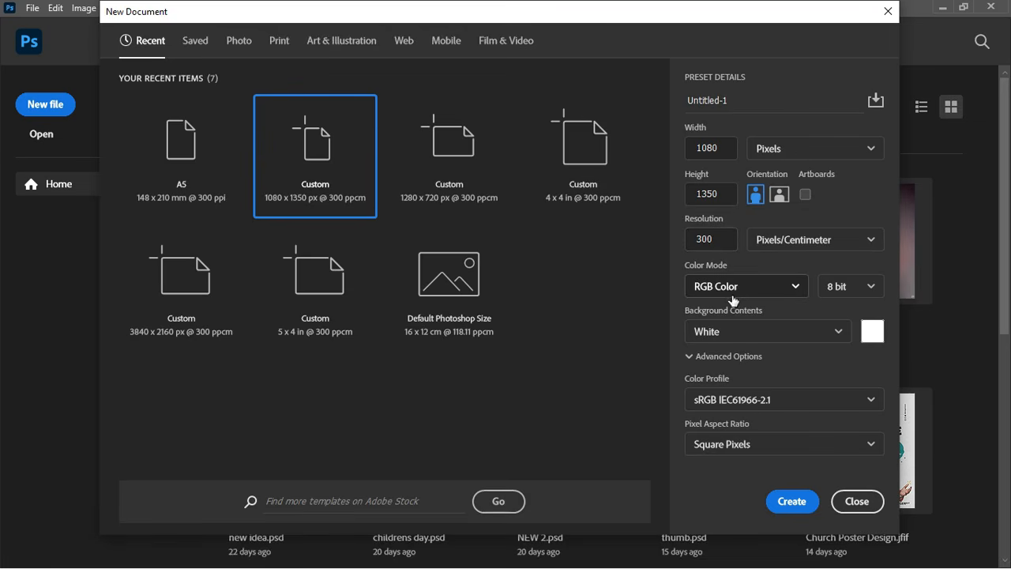
click(739, 98)
text(PARTY)
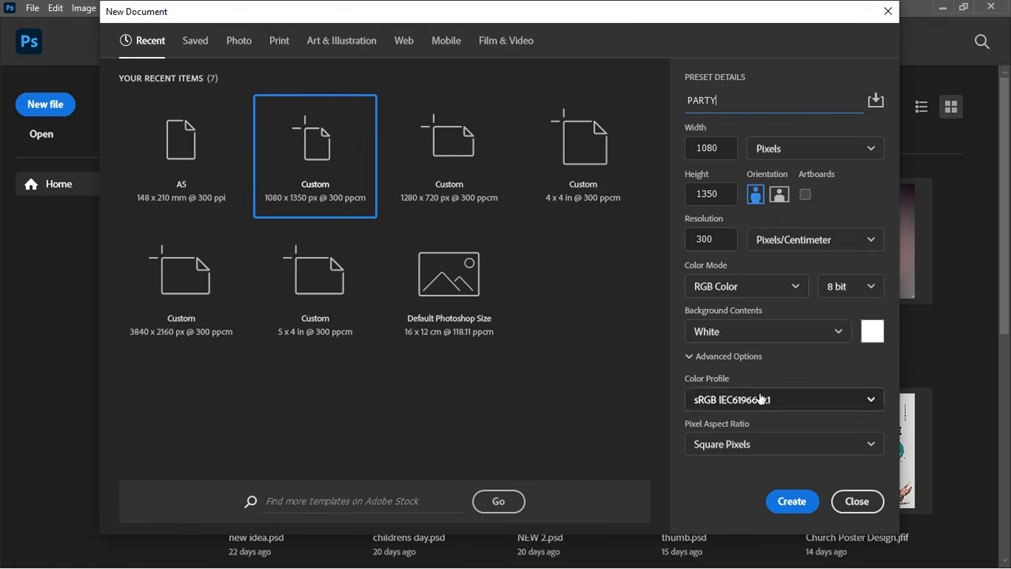
click(794, 502)
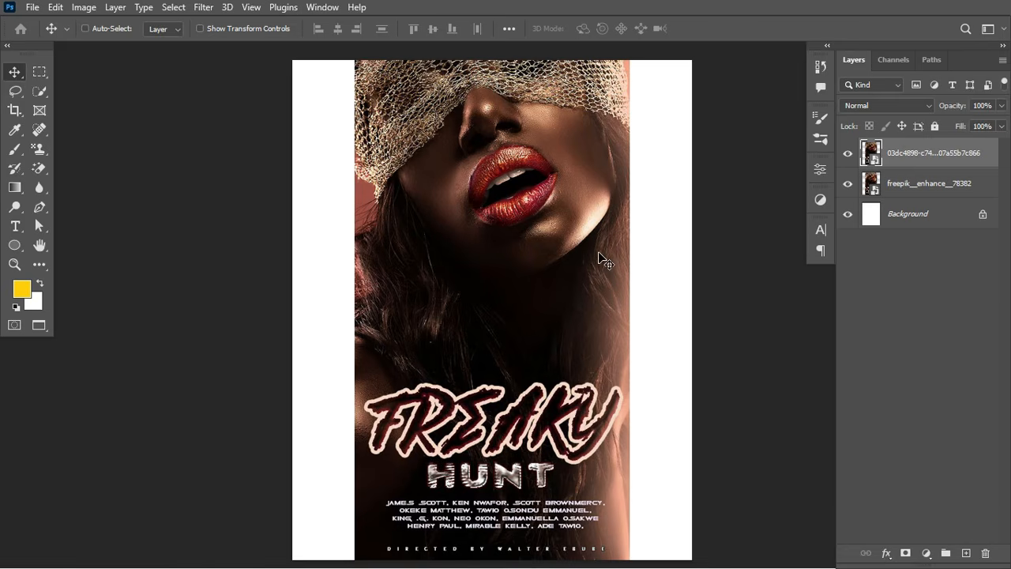
Step: Examine the original poster image up close, from the netting and lips down to the title and credit text
key(ctrl+equal)
key(ctrl+equal)
key(ctrl+equal)
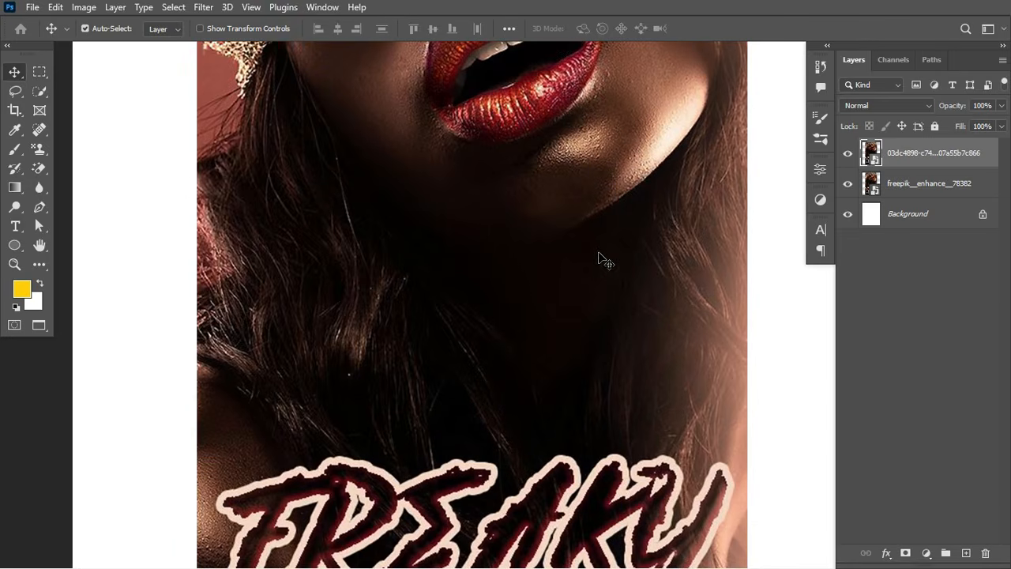
mouse_move(603, 196)
mouse_down()
mouse_move(620, 471)
mouse_move(621, 406)
mouse_up()
drag(619, 452, 610, 344)
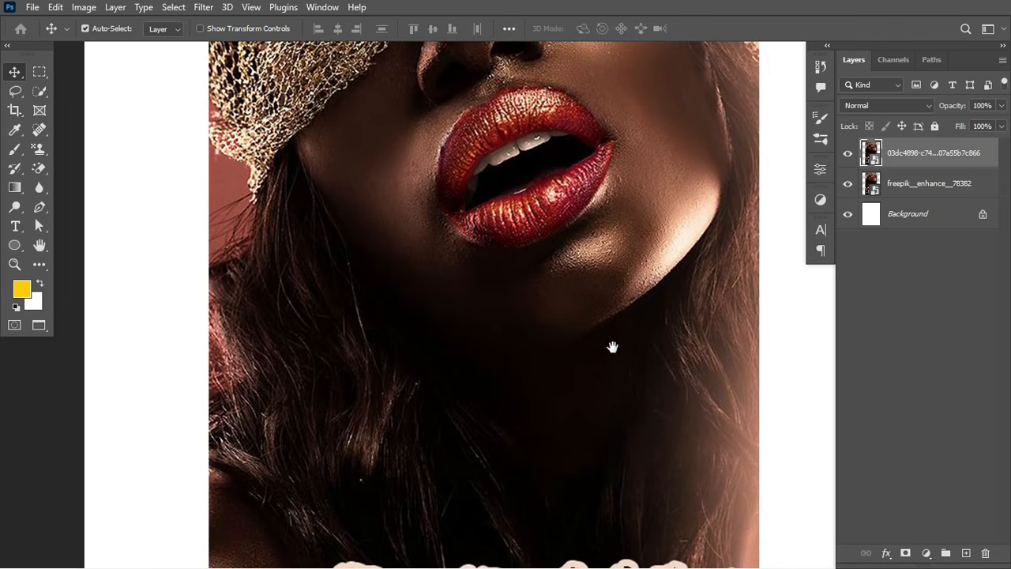
drag(607, 461, 600, 374)
drag(605, 416, 604, 332)
mouse_move(592, 405)
mouse_down()
mouse_move(585, 284)
mouse_move(590, 390)
mouse_up()
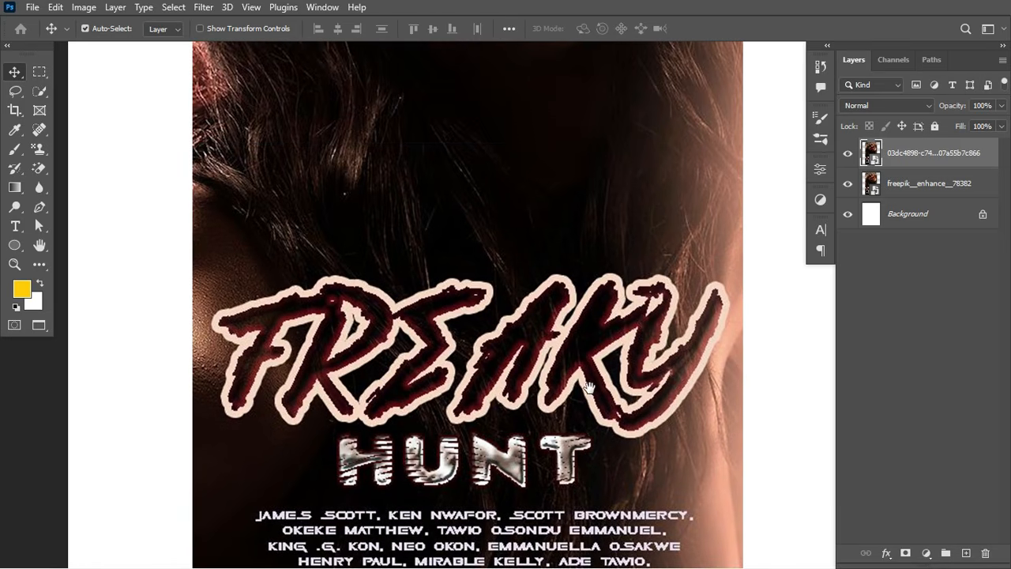
drag(618, 252, 623, 367)
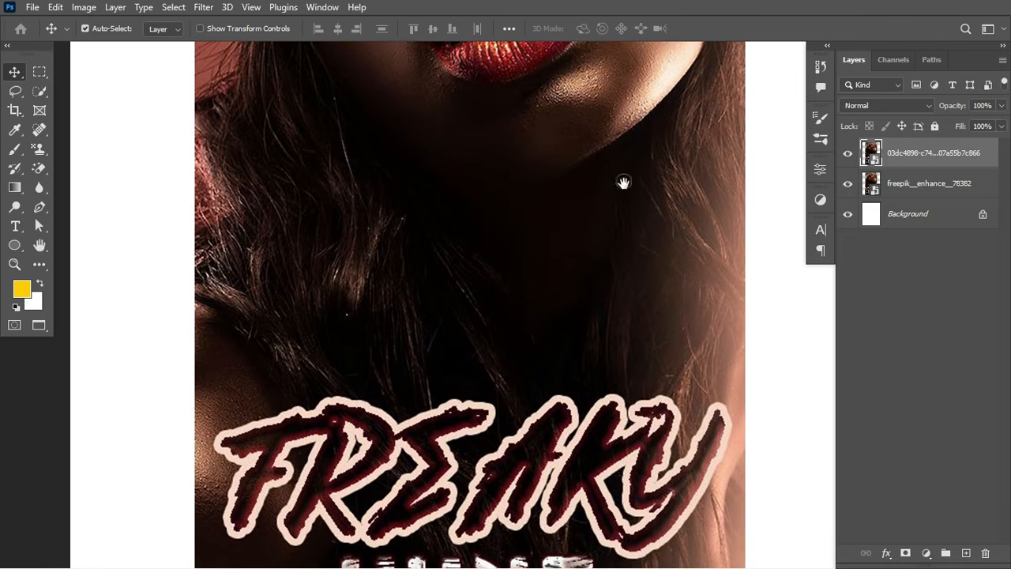
drag(623, 185, 639, 416)
drag(638, 322, 640, 350)
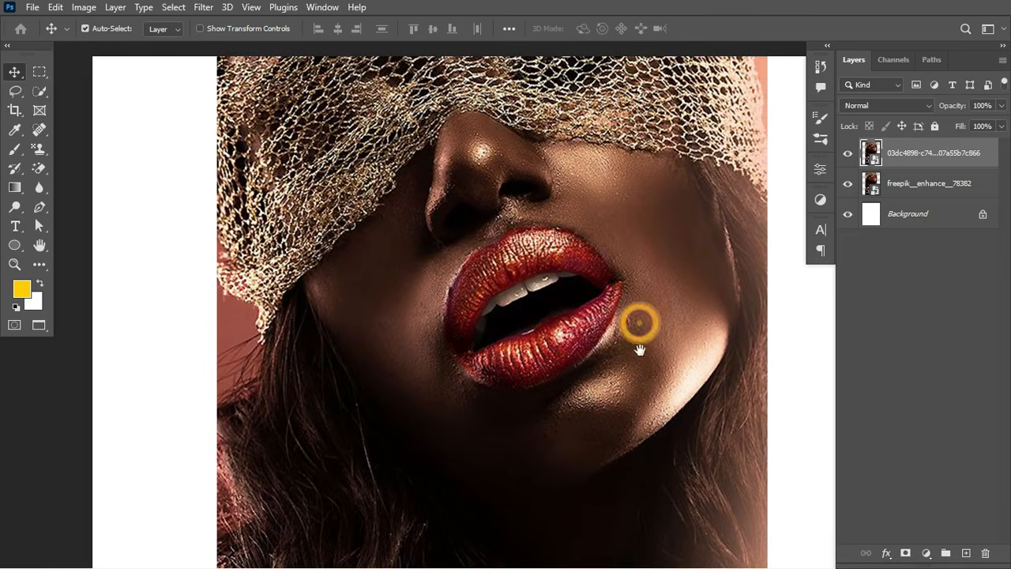
Step: Toggle the top original image layer's visibility to compare it with the enhanced image beneath, leaving the original hidden
click(848, 155)
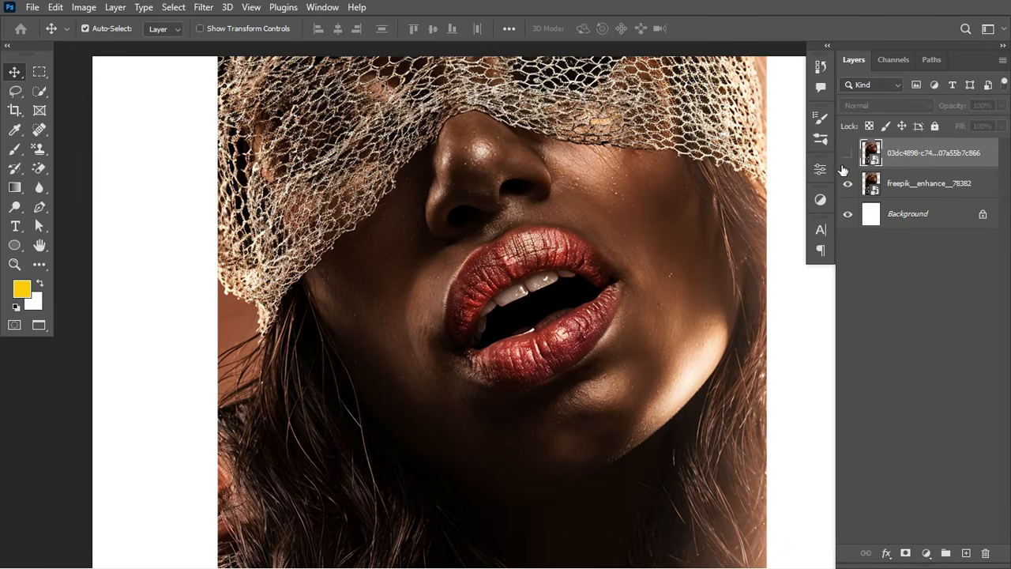
click(847, 153)
click(848, 152)
Step: Switch to Chrome and review the poster in Freepik's image editor with the Classic 2k Upscale settings
key(super)
click(498, 555)
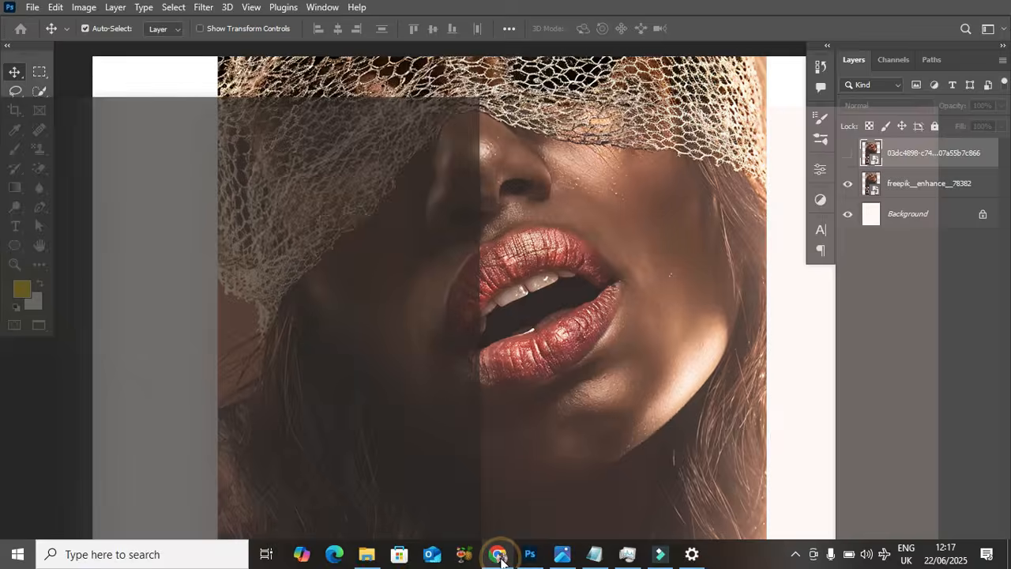
click(391, 14)
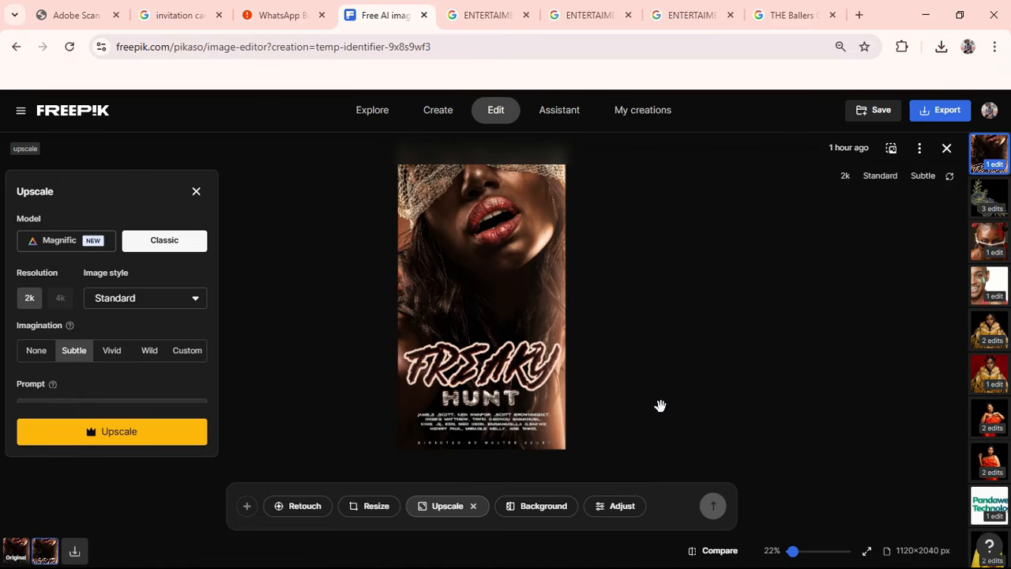
key(super)
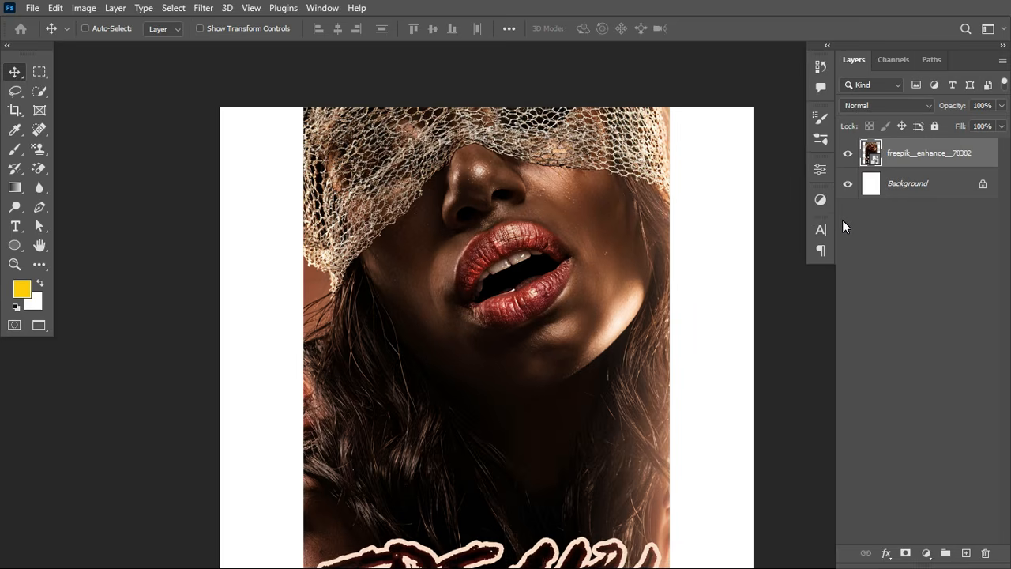
Step: Scale the enhanced photo layer to 145.55% so it fills the canvas width, and align its upper edge with the canvas
key(ctrl+t)
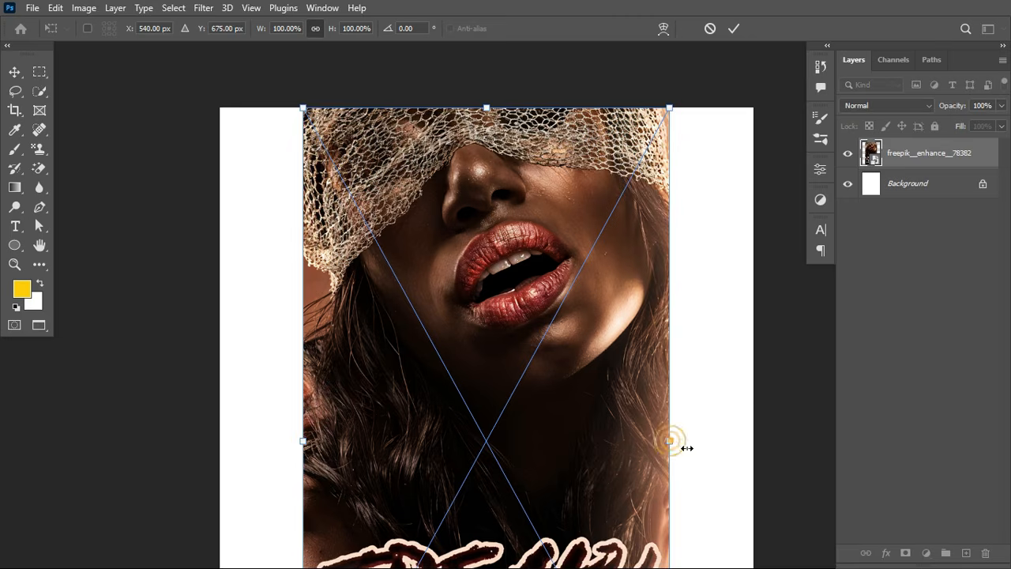
drag(670, 441, 756, 475)
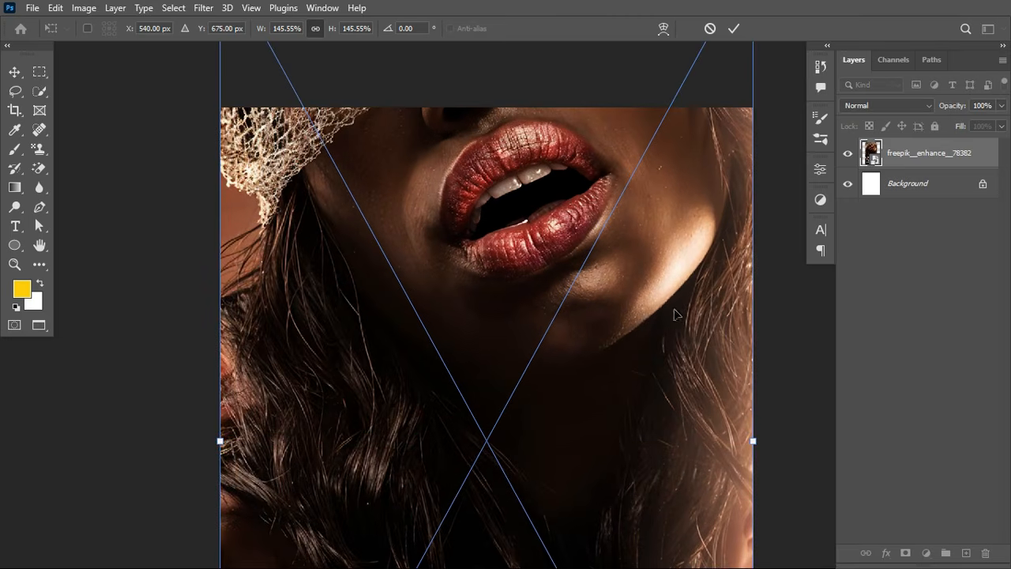
drag(676, 314, 683, 438)
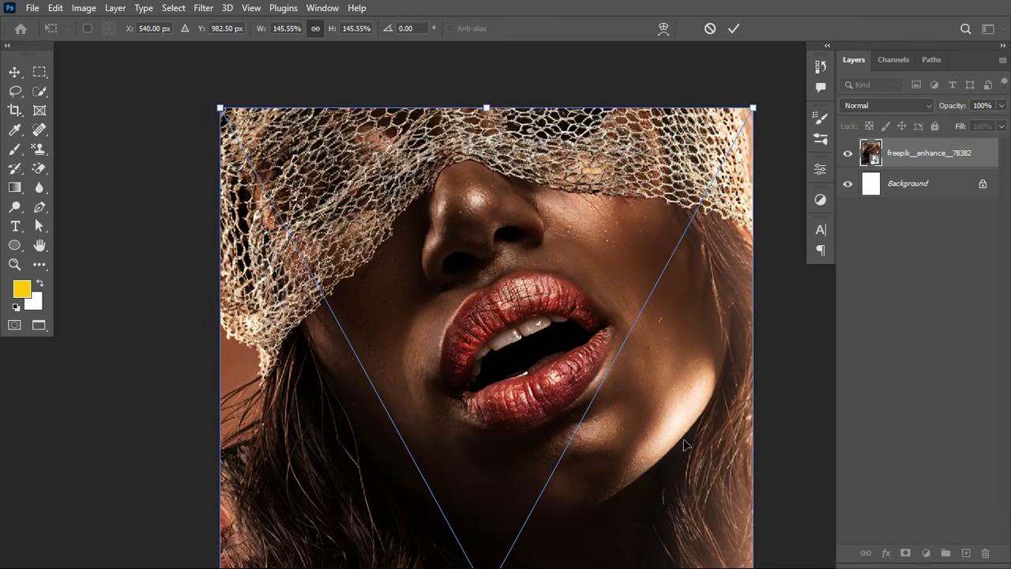
double_click(684, 438)
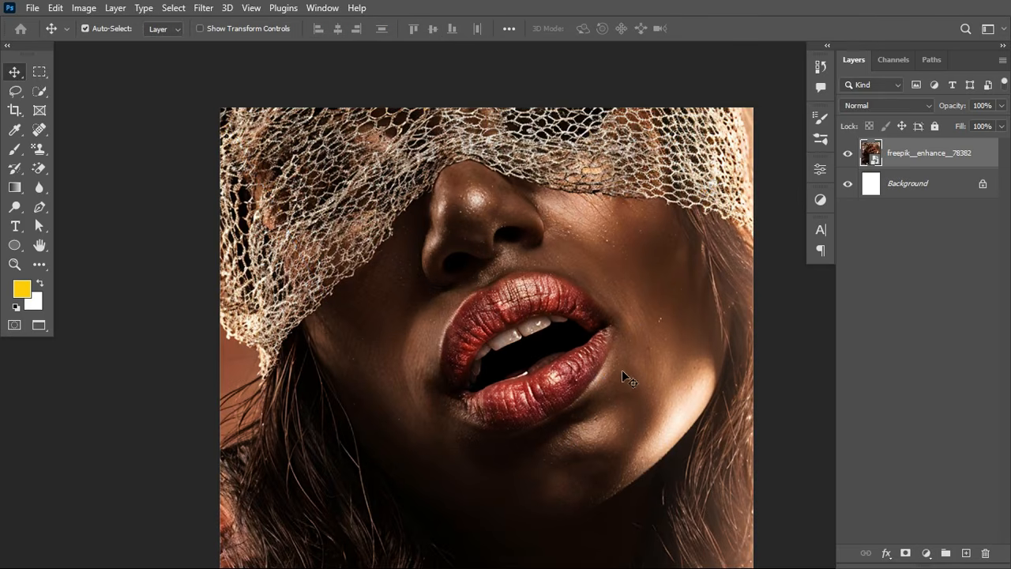
key(ctrl+minus)
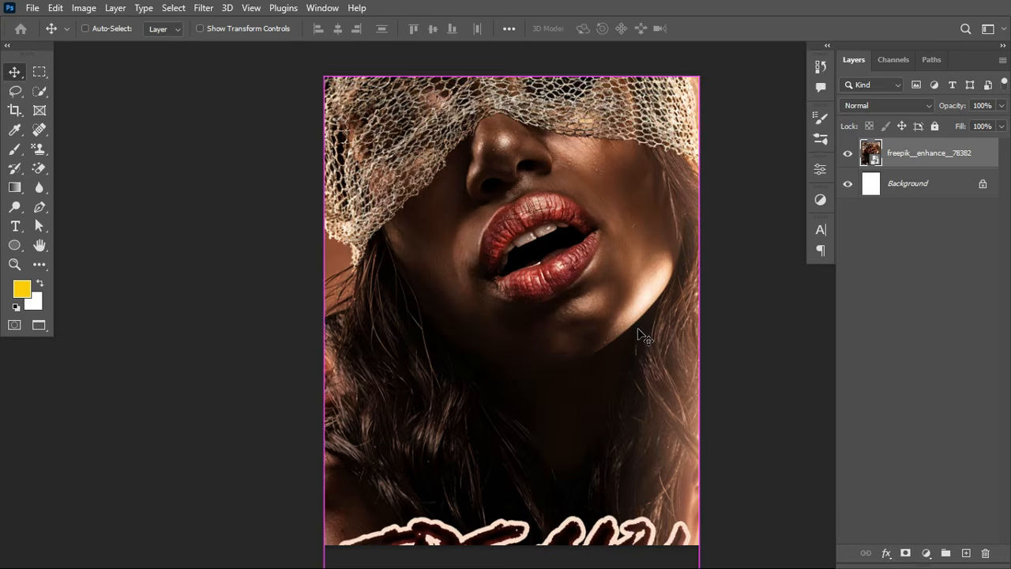
key(ctrl+minus)
key(ctrl+0)
drag(605, 311, 565, 305)
Step: Add a Gradient Fill layer directly above the Background and choose the custom black-to-yellow preset for its gradient
click(923, 176)
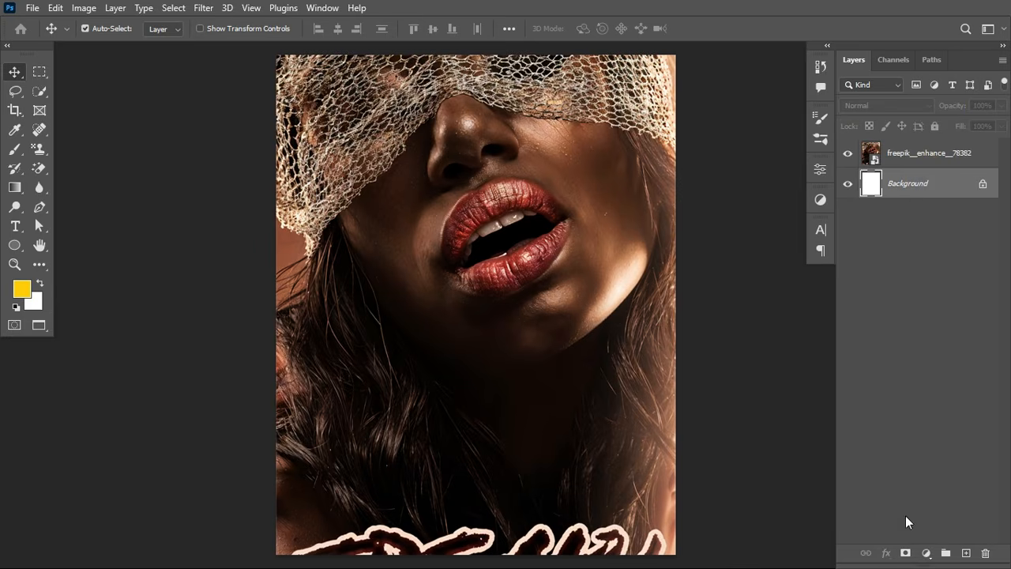
click(926, 553)
click(933, 310)
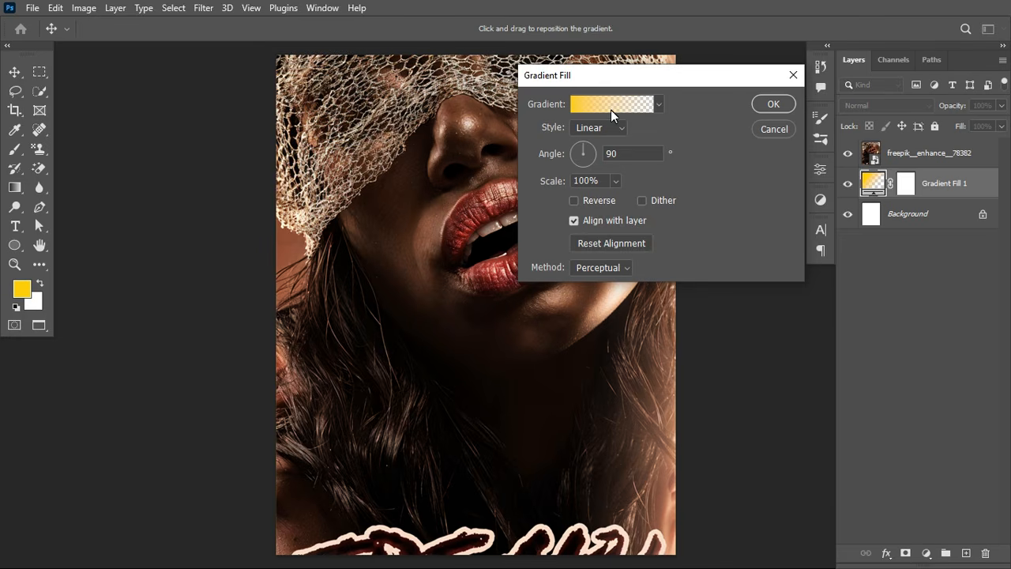
click(611, 109)
drag(656, 151, 677, 121)
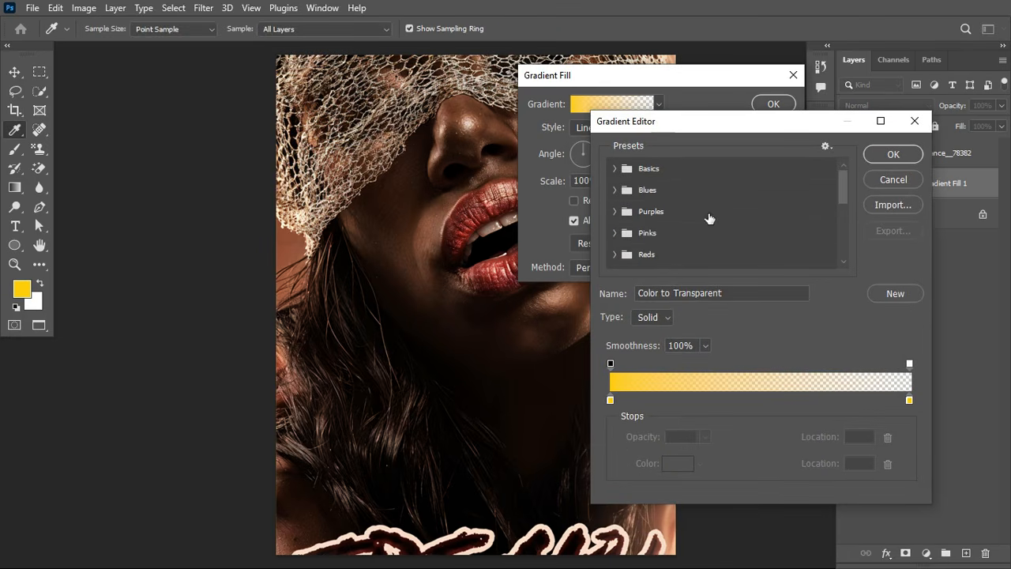
scroll(767, 239, down, 5)
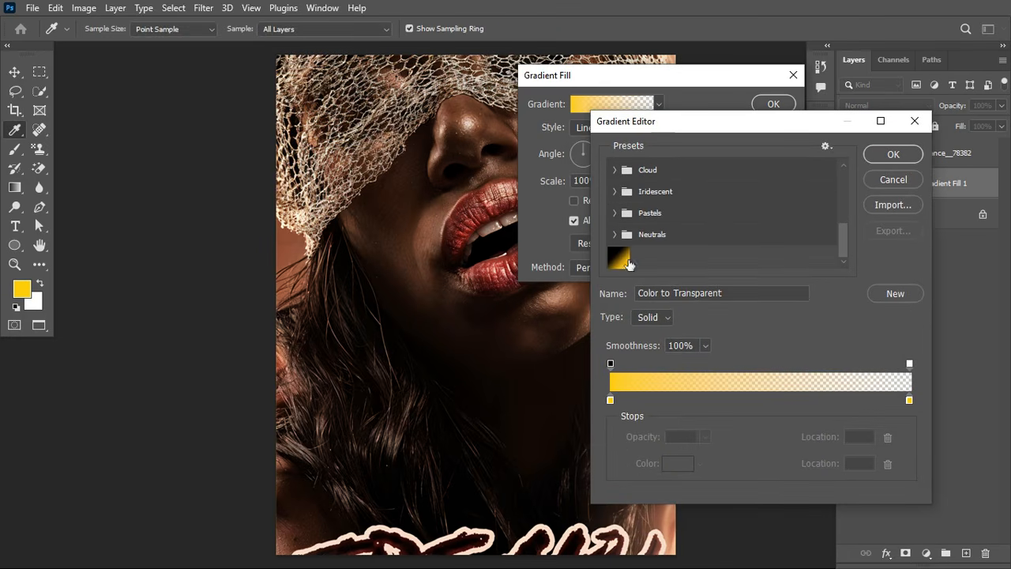
click(623, 259)
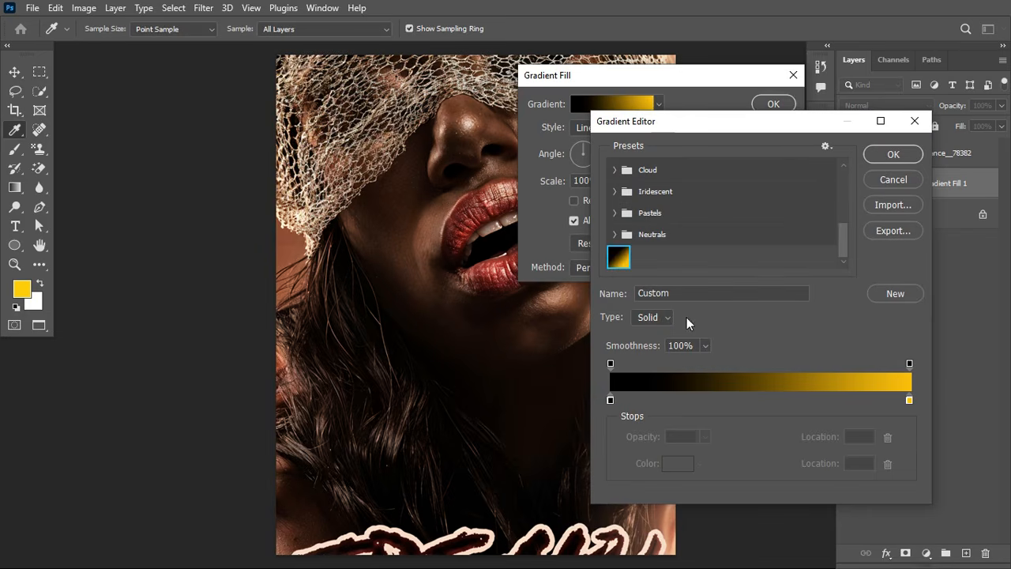
Step: Review the colour codes of the gradient's two colour stops and the settings of its two opacity stops
click(609, 398)
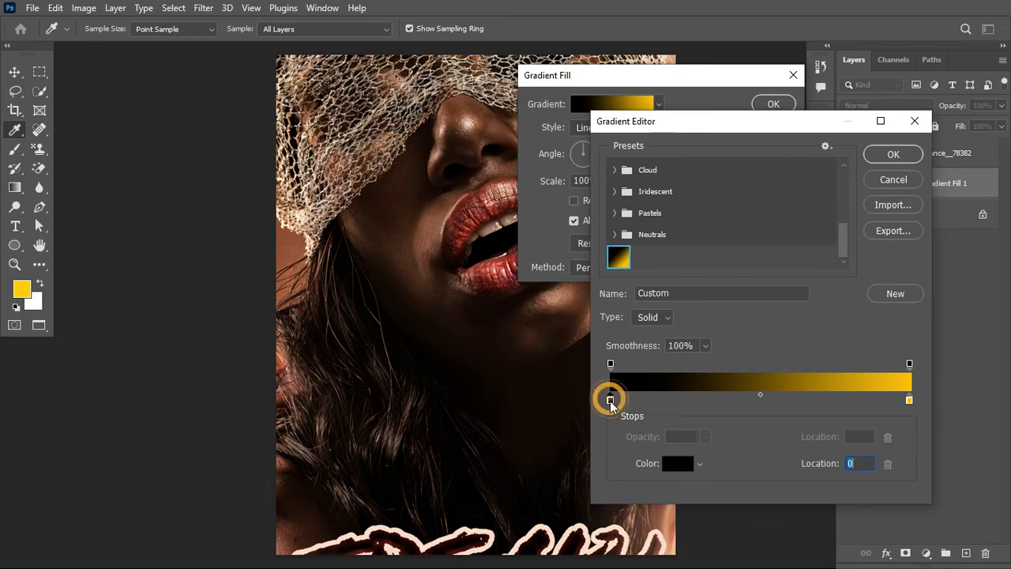
click(678, 464)
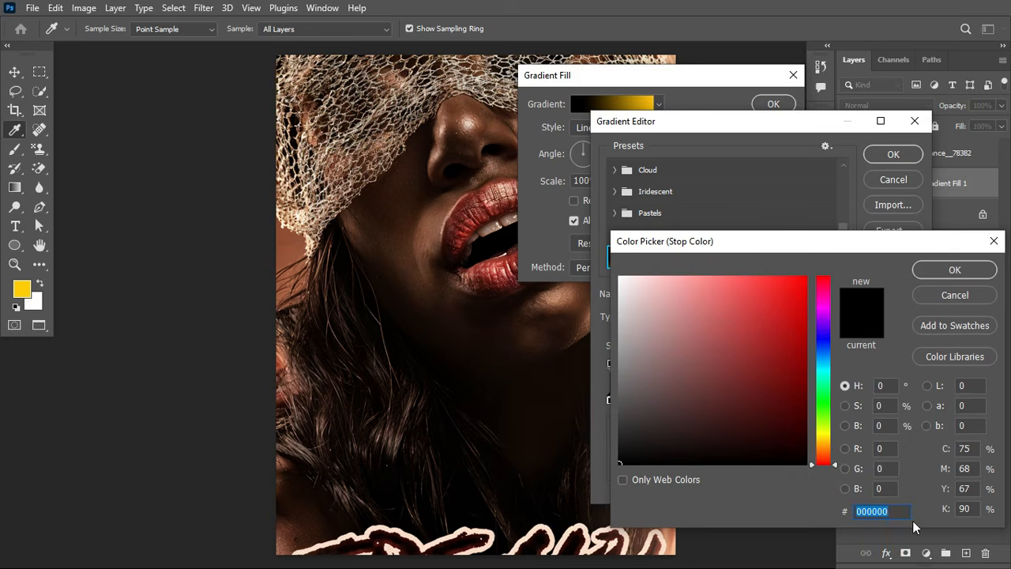
click(965, 296)
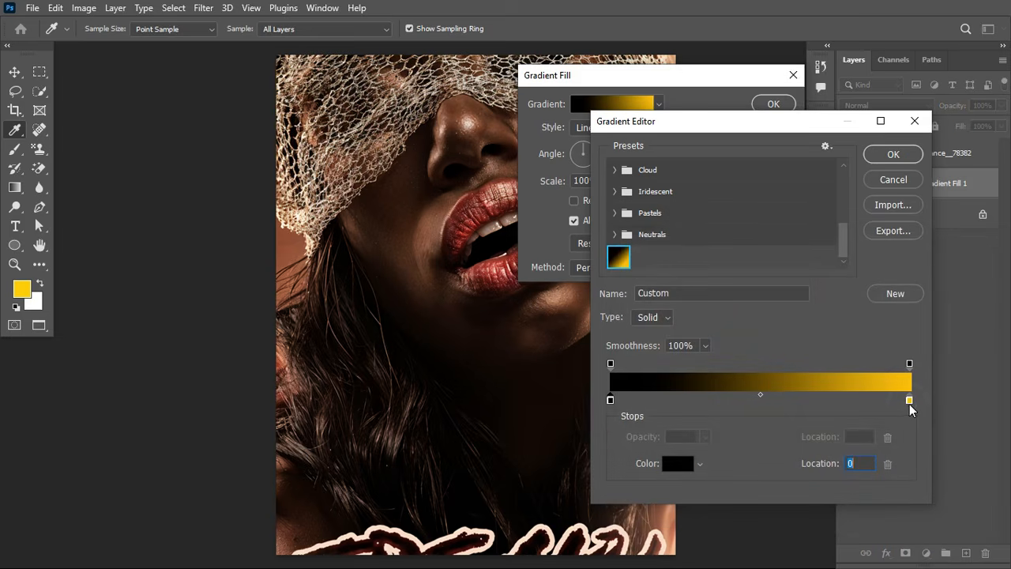
click(909, 401)
click(681, 465)
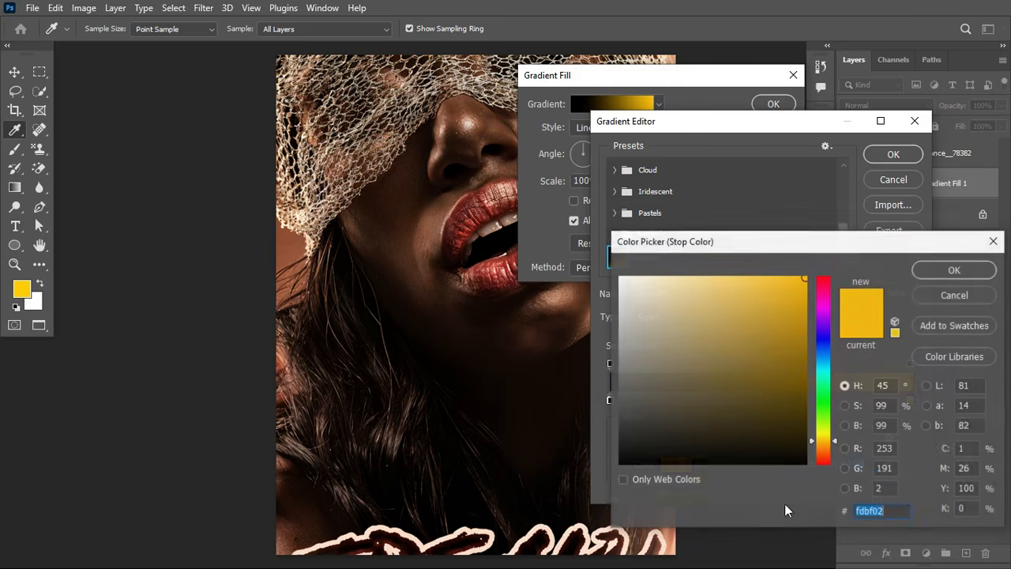
click(896, 512)
click(972, 270)
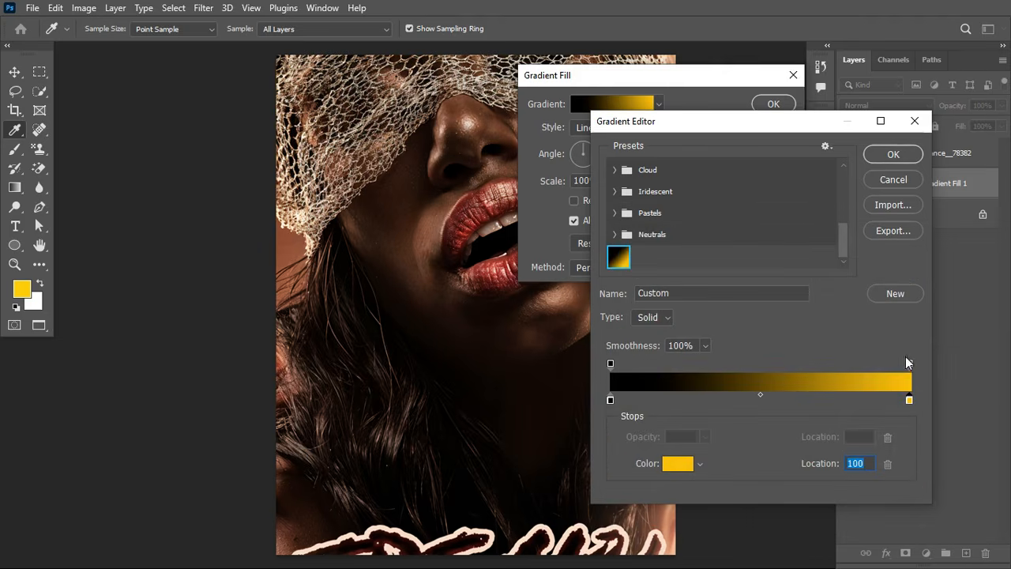
click(908, 363)
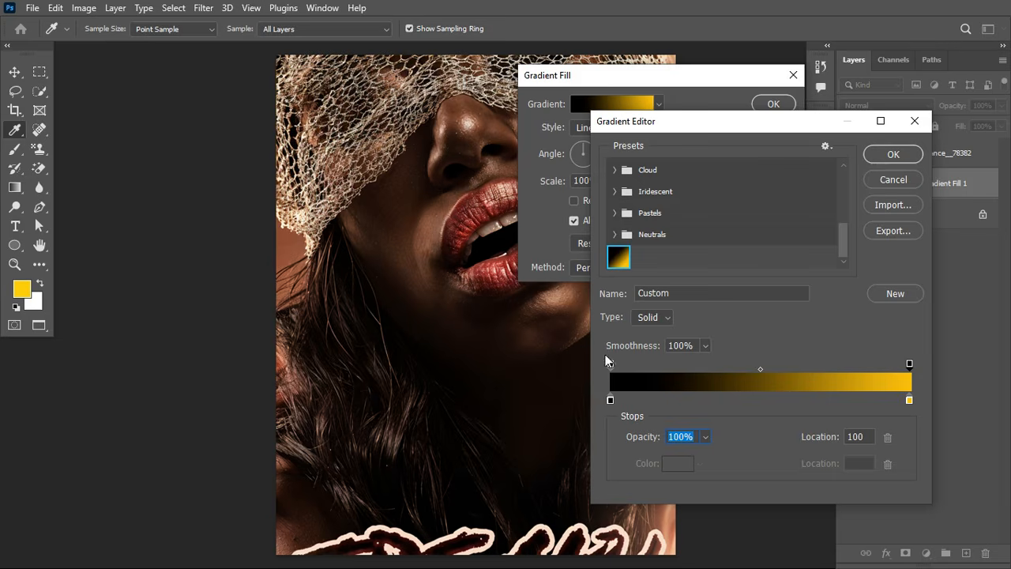
click(611, 362)
Step: Apply the linear gradient fill at a 90° angle and hide the photo layer above it
click(901, 158)
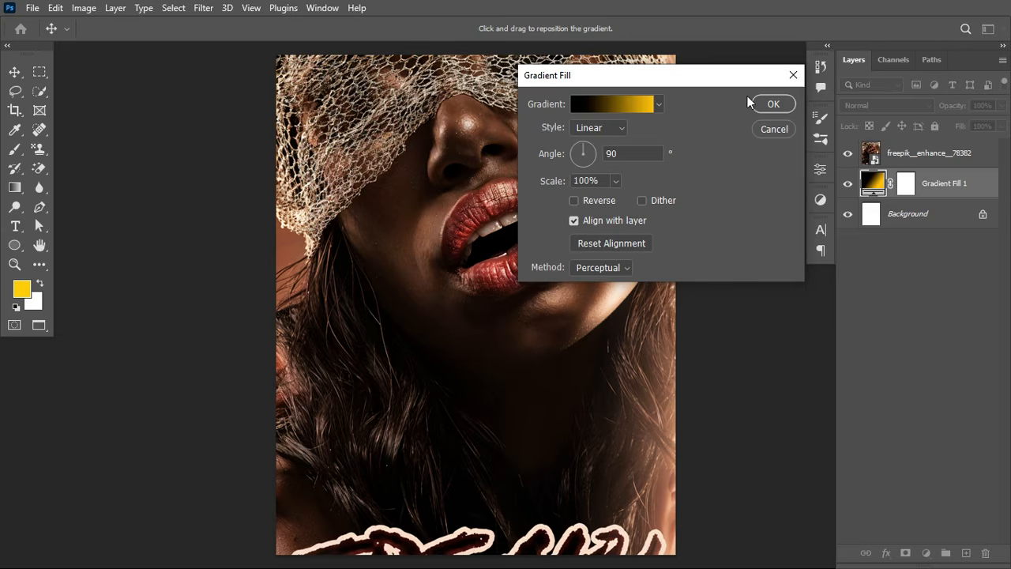
click(766, 104)
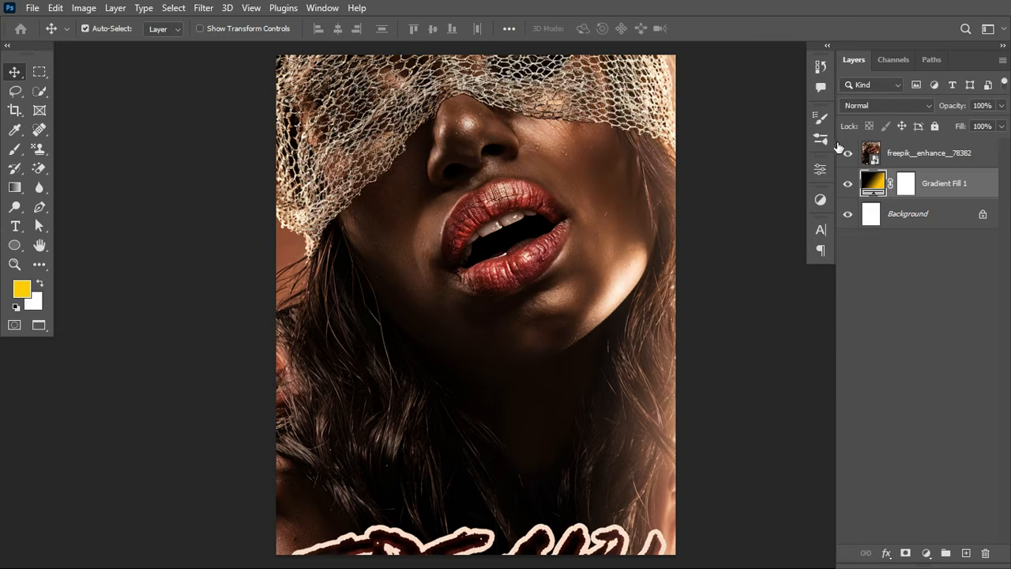
click(850, 154)
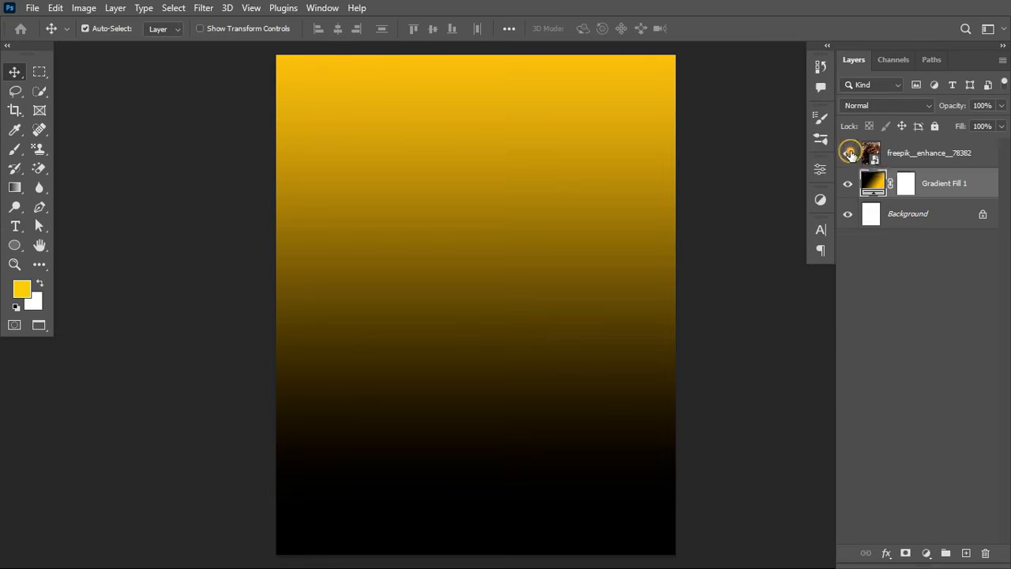
Step: Show the enhanced photo layer again and set its blend mode to Hard Light
click(849, 154)
click(914, 146)
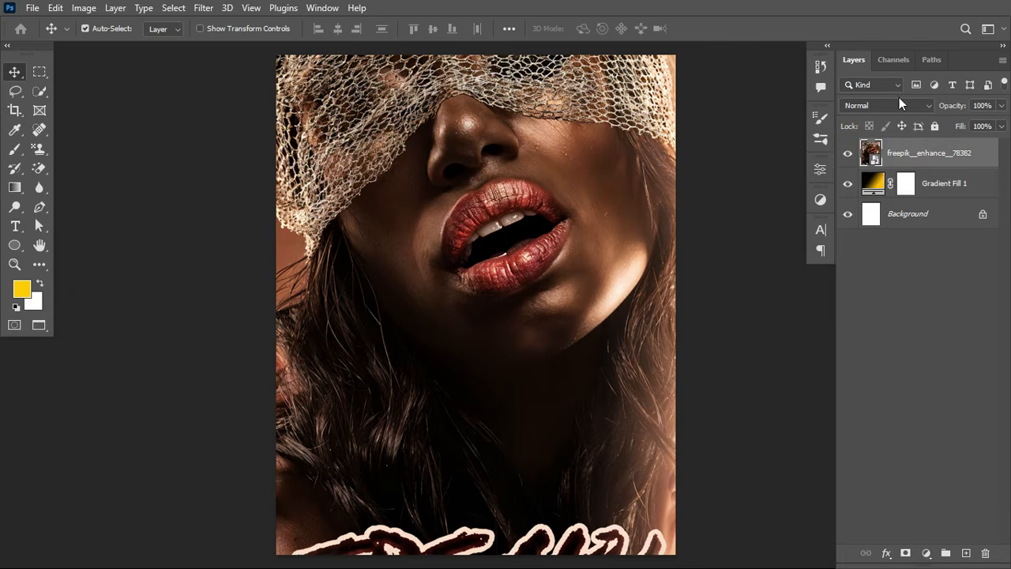
click(895, 107)
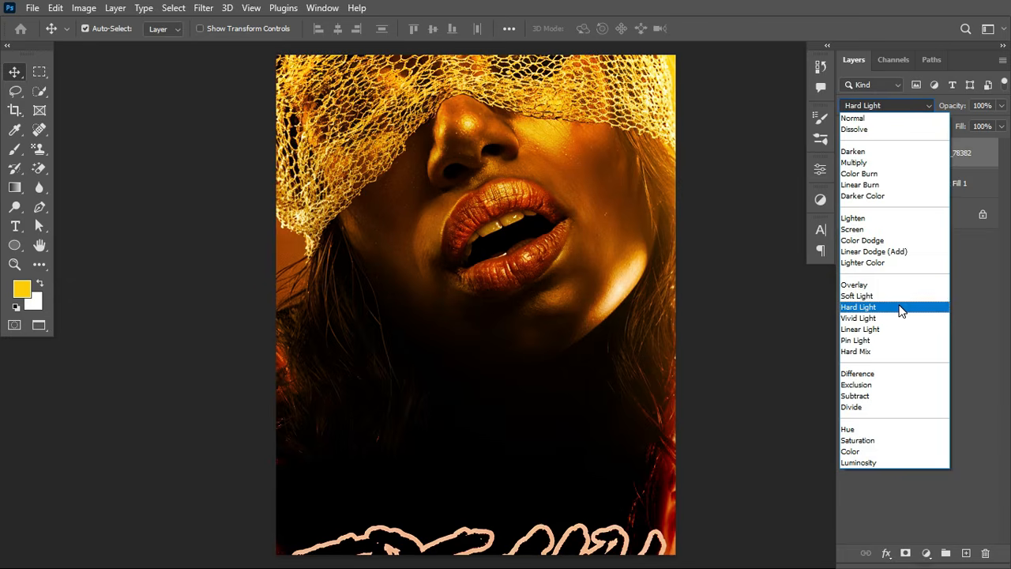
click(901, 309)
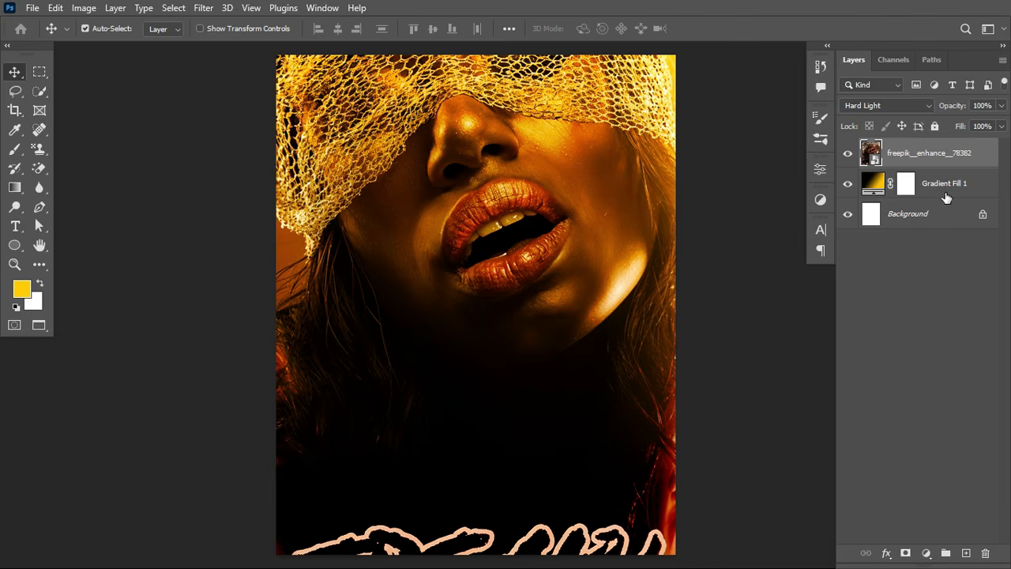
Step: Add a layer mask to the photo layer and try fading its lower part with the black-to-yellow gradient, undoing that fade
click(906, 554)
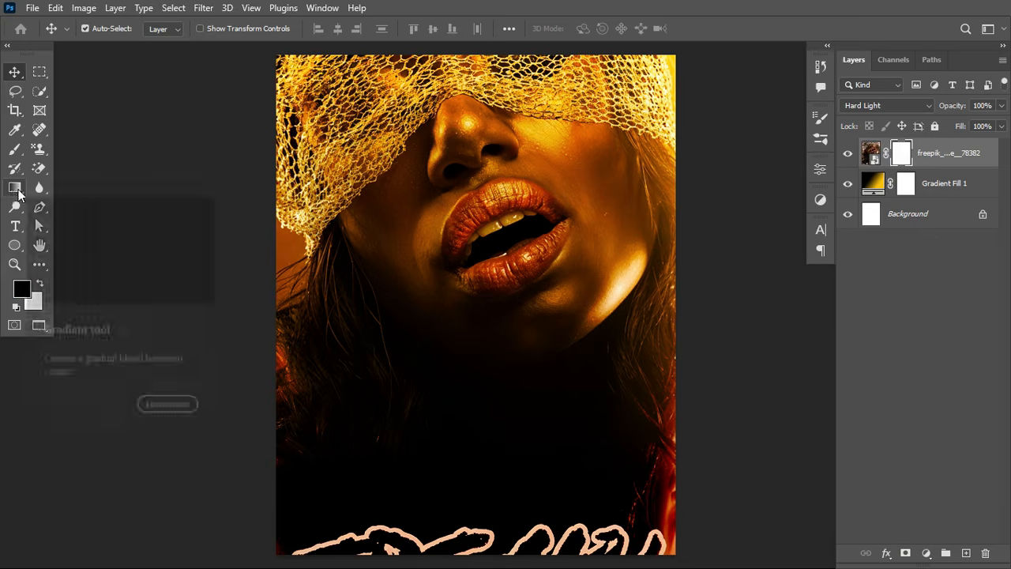
click(15, 189)
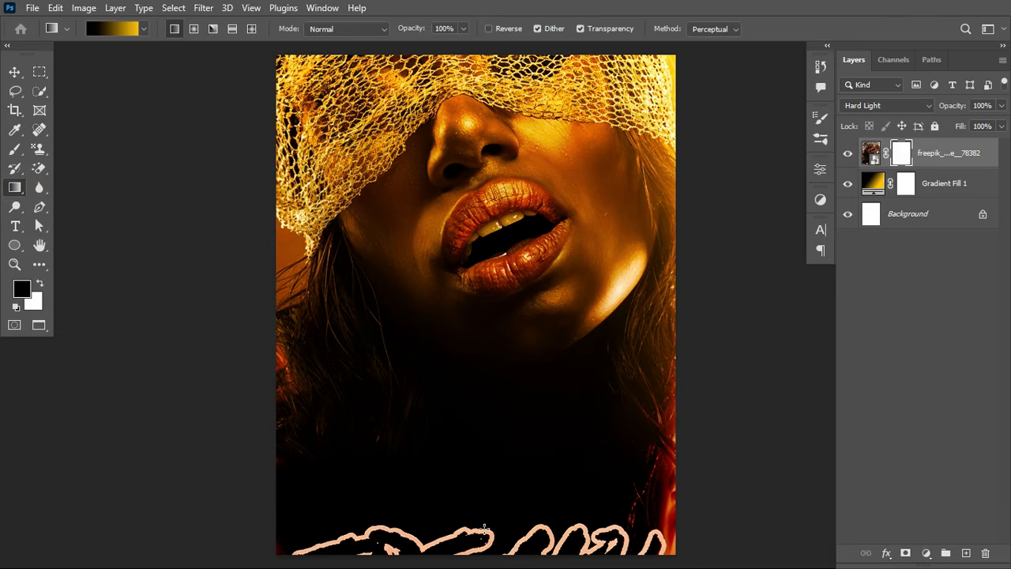
drag(476, 532, 474, 382)
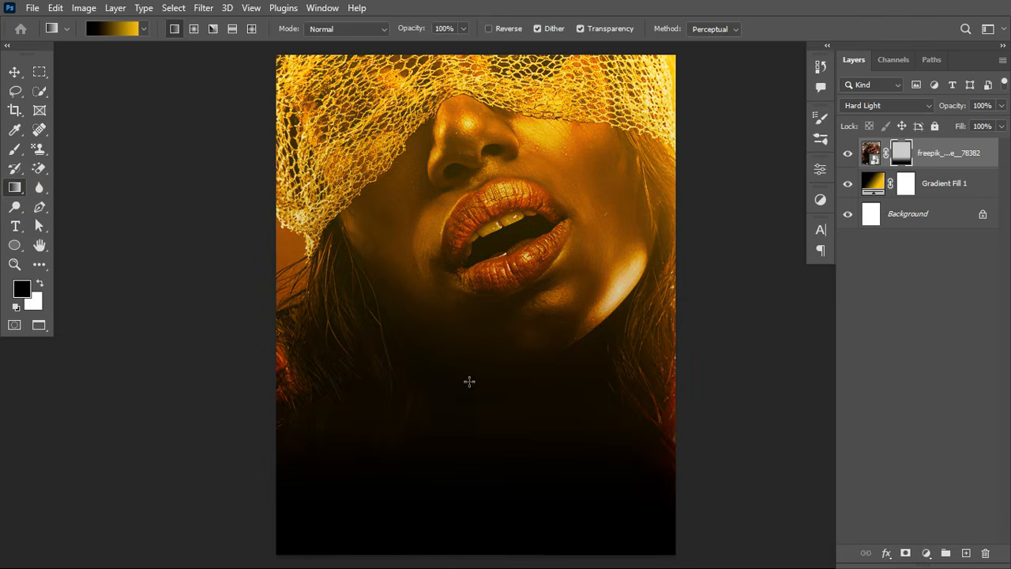
key(ctrl+z)
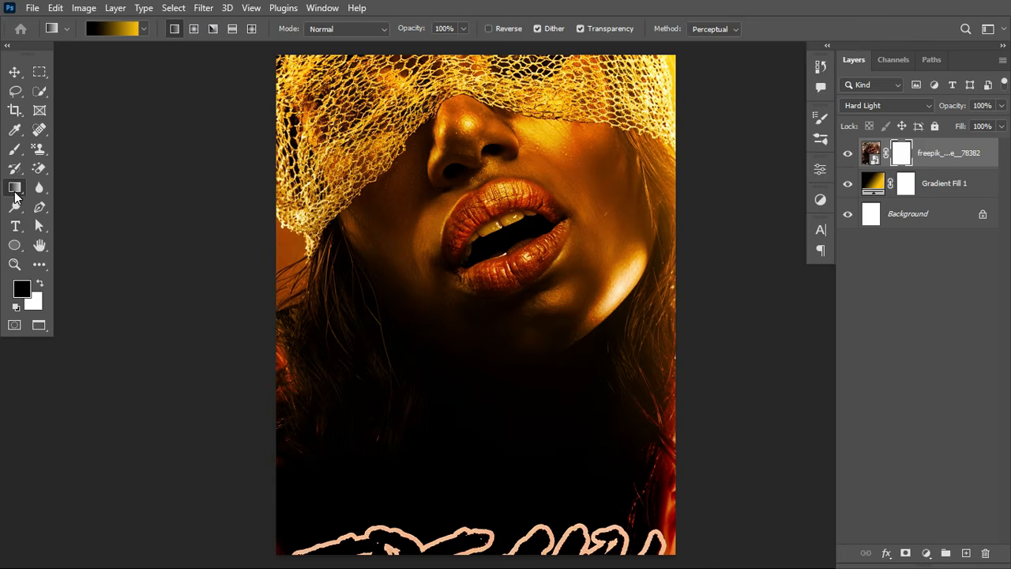
Step: Choose the black-to-transparent preset from the Basics group for the Gradient tool
click(113, 28)
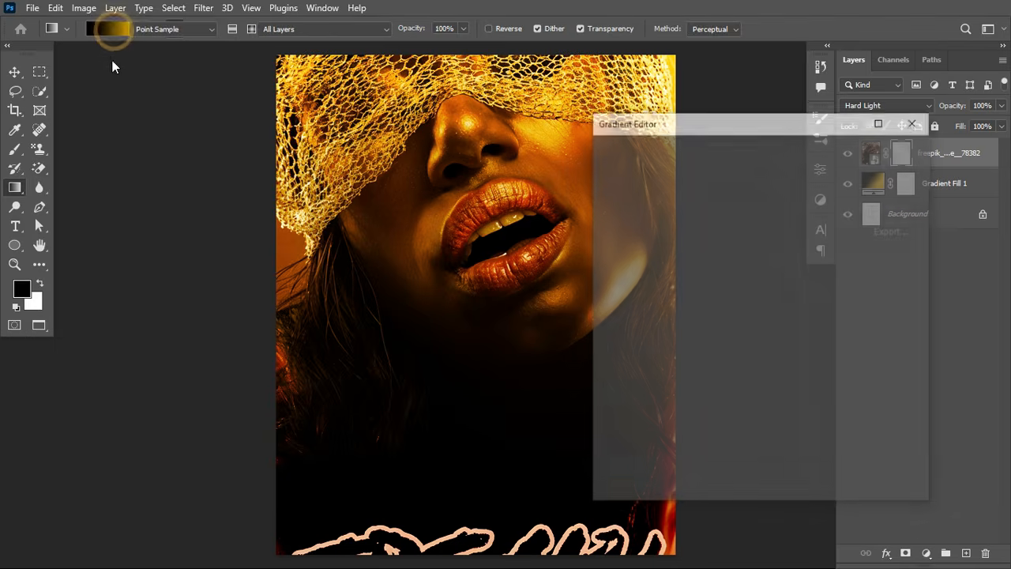
click(616, 168)
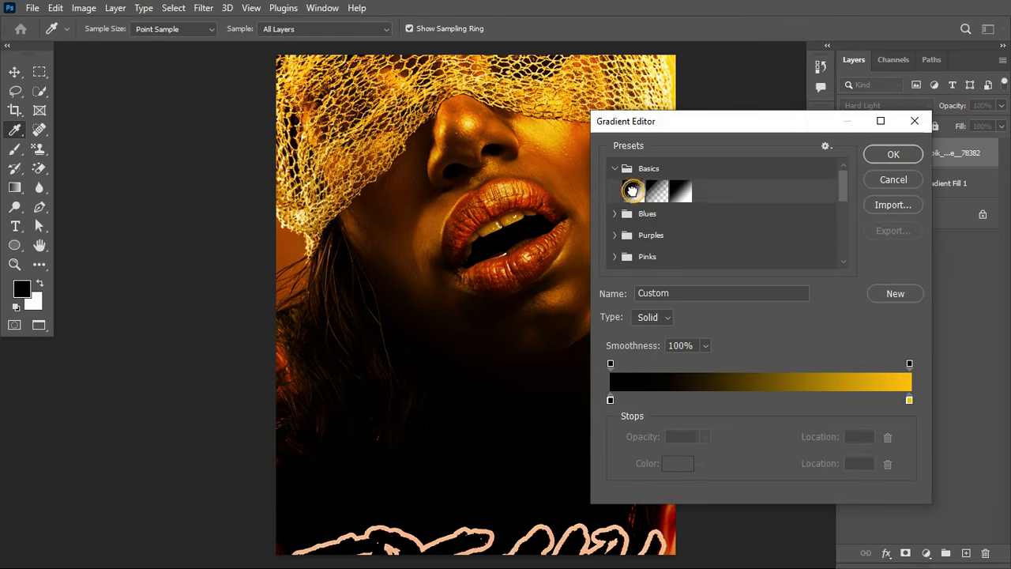
click(633, 191)
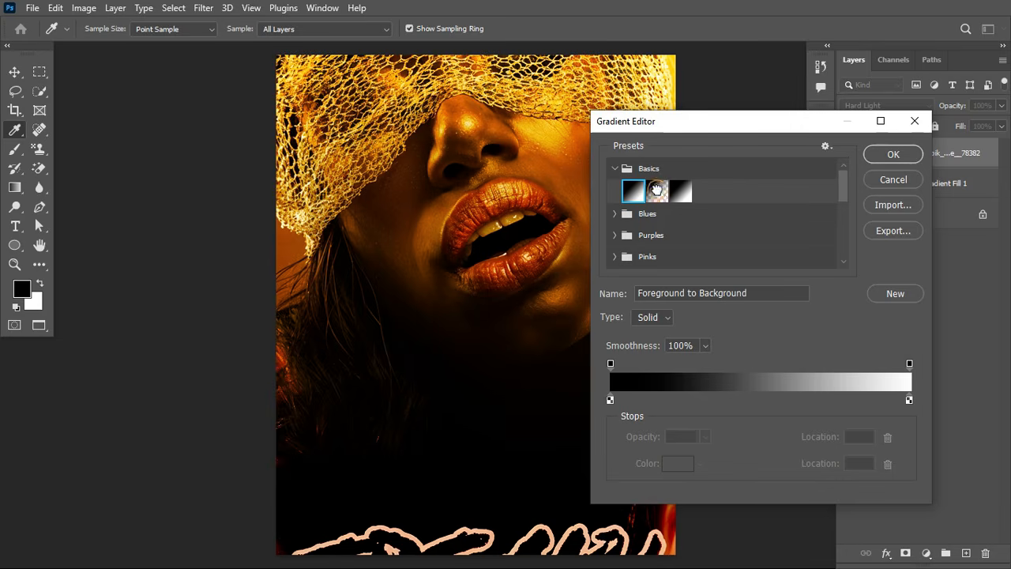
click(658, 193)
click(901, 156)
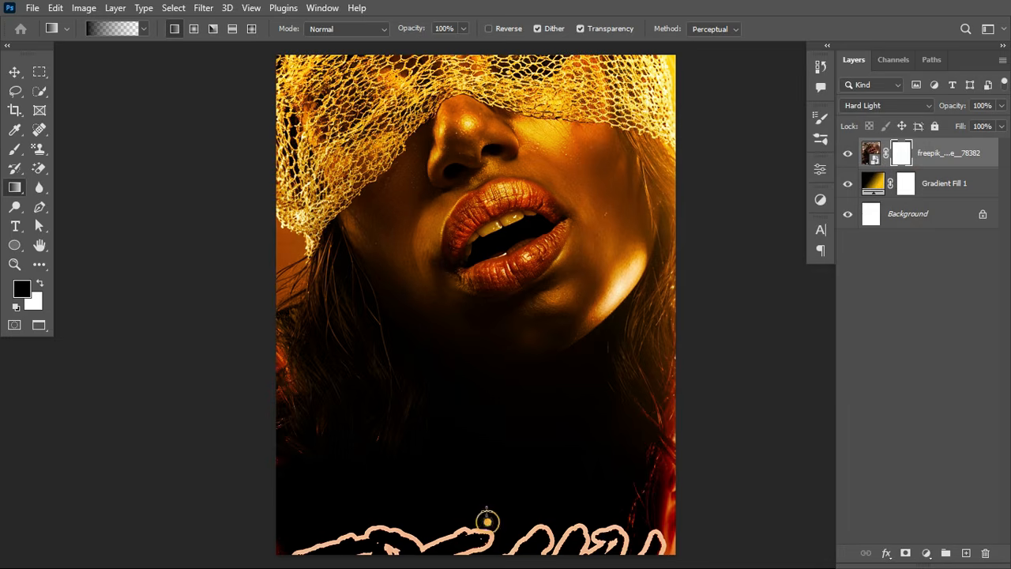
Step: Fade the lower part of the photo to black on its layer mask with upward linear gradients, covering the old title text
drag(488, 520, 487, 348)
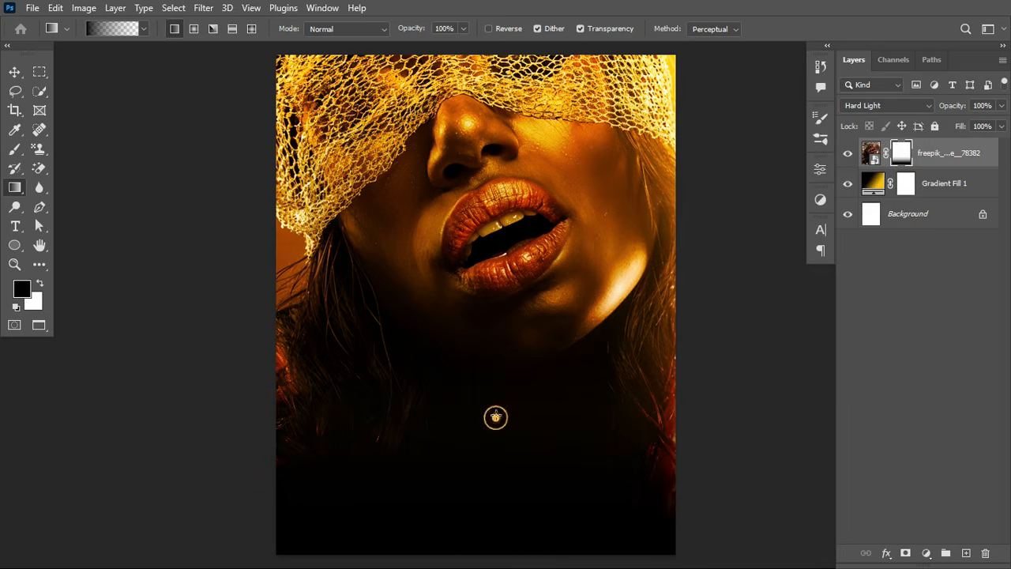
drag(494, 417, 495, 302)
key(ctrl+z)
drag(505, 479, 506, 336)
click(15, 72)
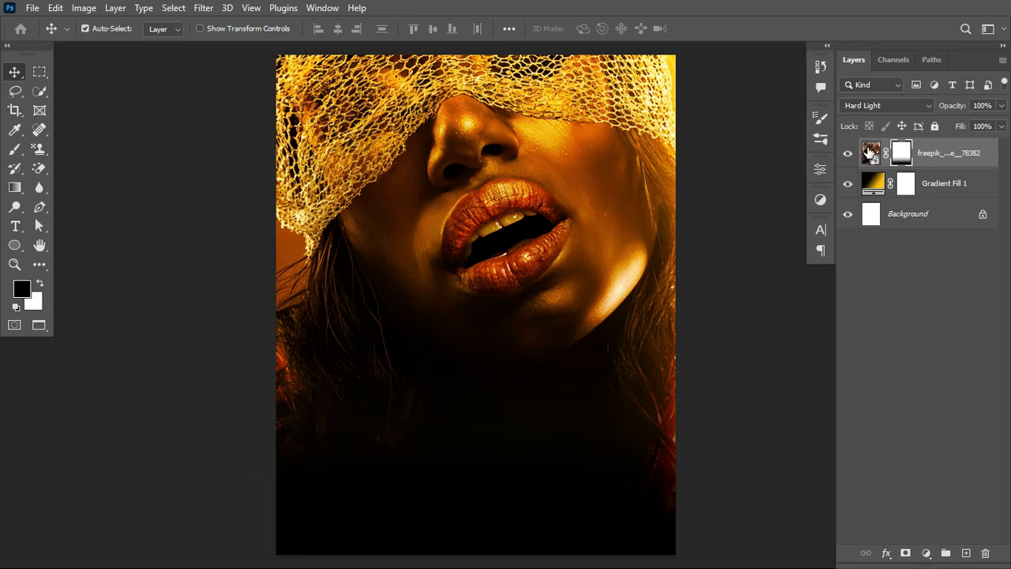
Step: Open the Camera Raw Filter on the photo itself, with a side-by-side Before/After preview and the Basic adjustments expanded
click(870, 152)
click(199, 9)
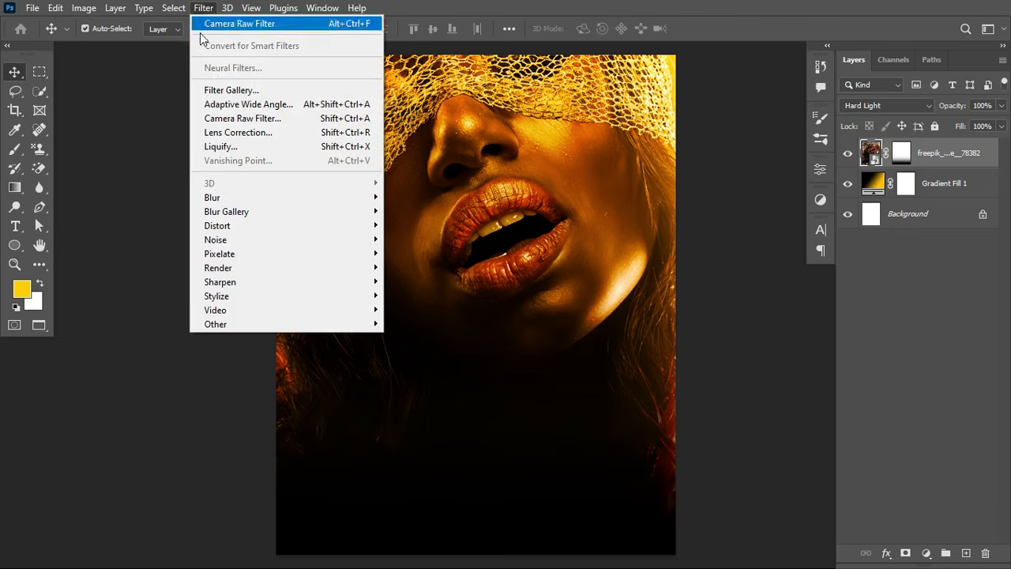
click(257, 120)
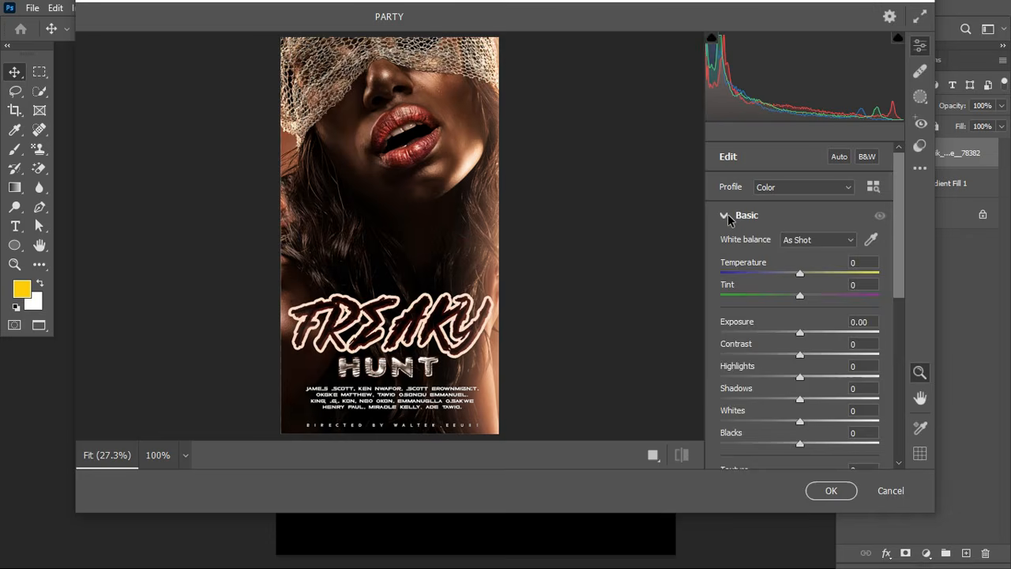
click(728, 214)
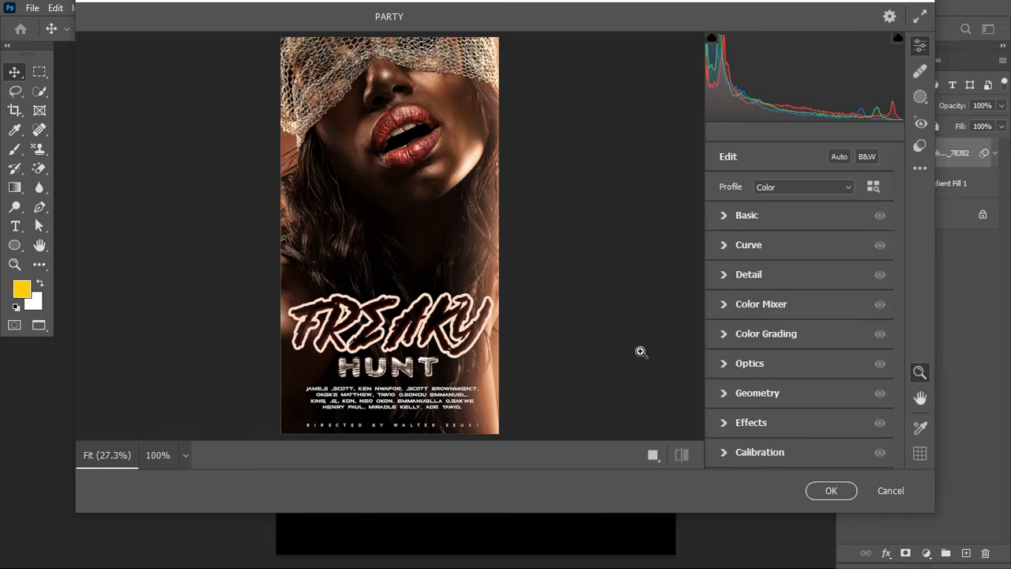
click(653, 457)
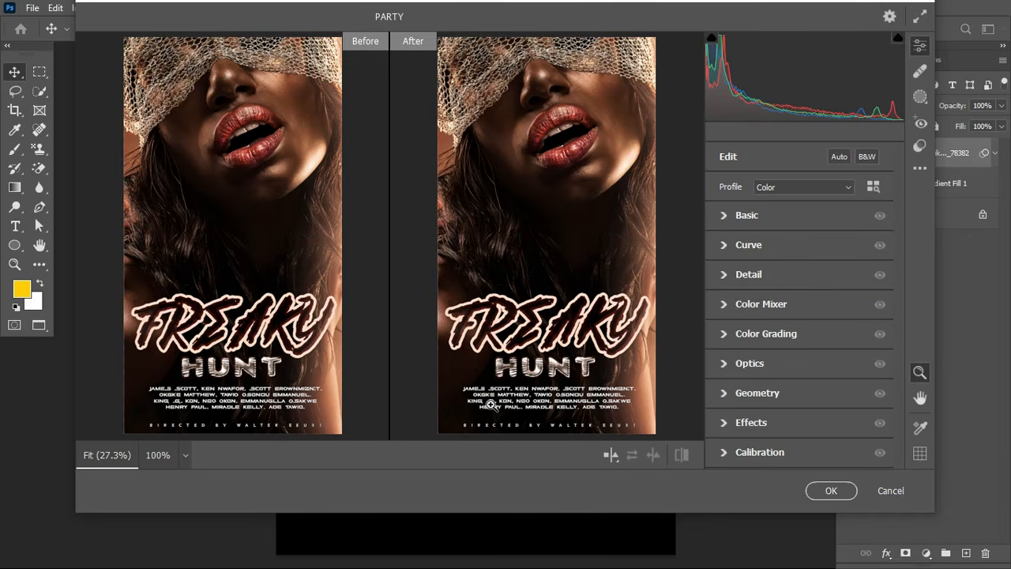
click(725, 216)
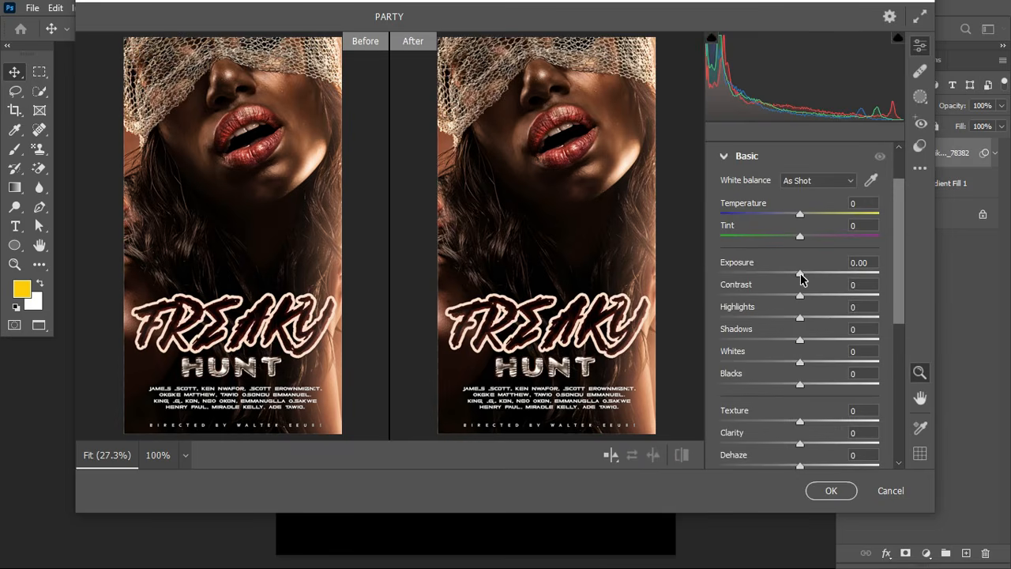
Step: Set Exposure to +0.85, Contrast -25, Highlights +2, Shadows -24, Whites -2, Blacks +31, Texture +79 and Clarity +21 for the photo
drag(801, 273, 784, 308)
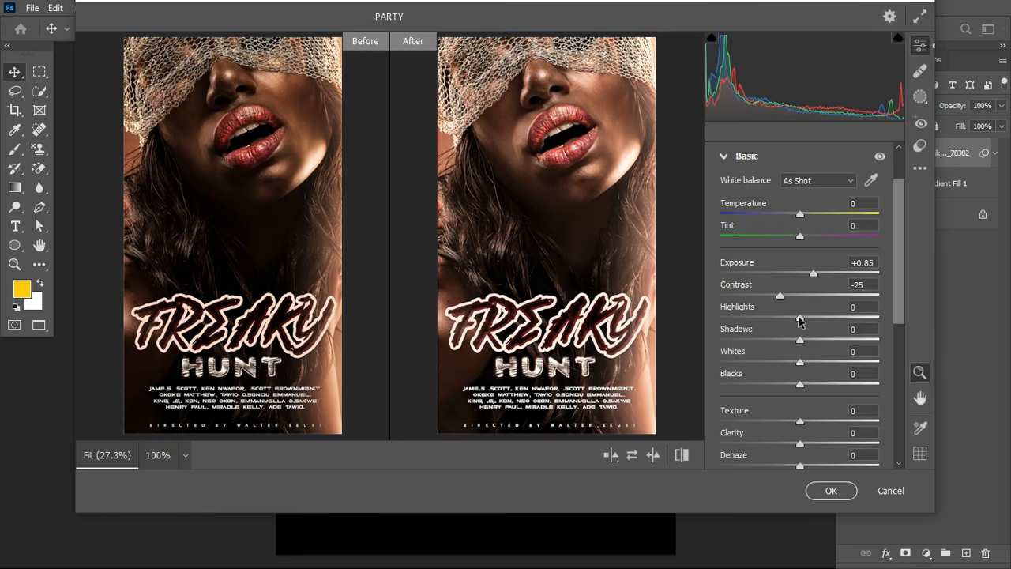
click(799, 317)
drag(804, 318, 802, 318)
drag(800, 343, 822, 387)
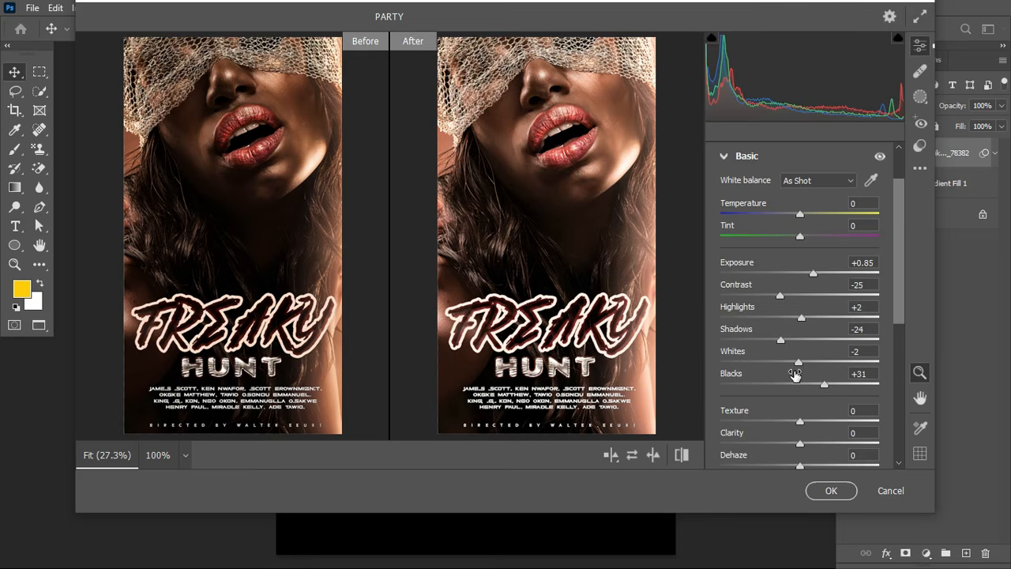
drag(801, 424, 862, 425)
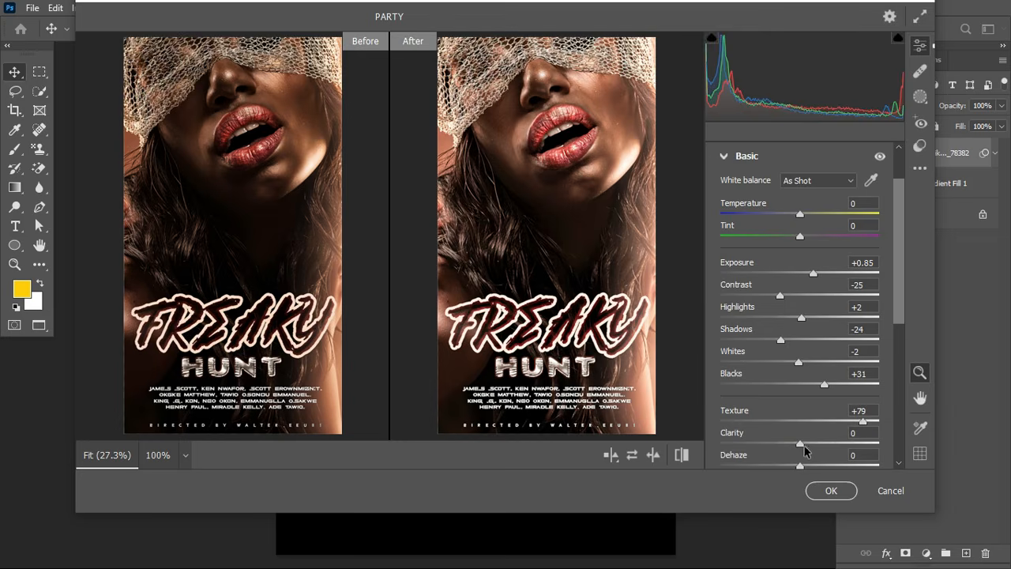
drag(801, 442, 818, 444)
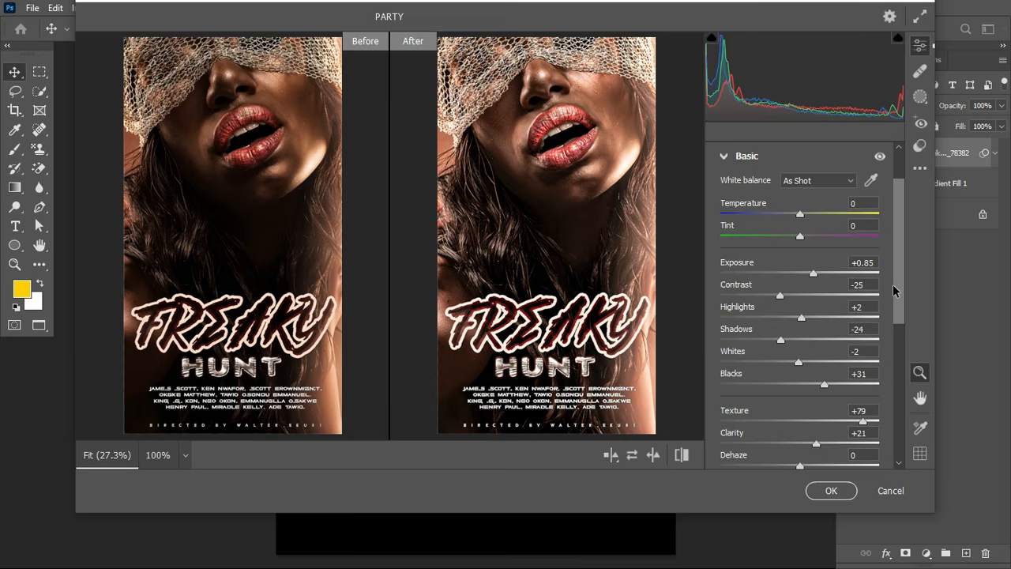
Step: Set the photo's Sharpening to 81 and Noise Reduction to 8, and apply the Camera Raw Filter
drag(898, 290, 896, 402)
click(724, 335)
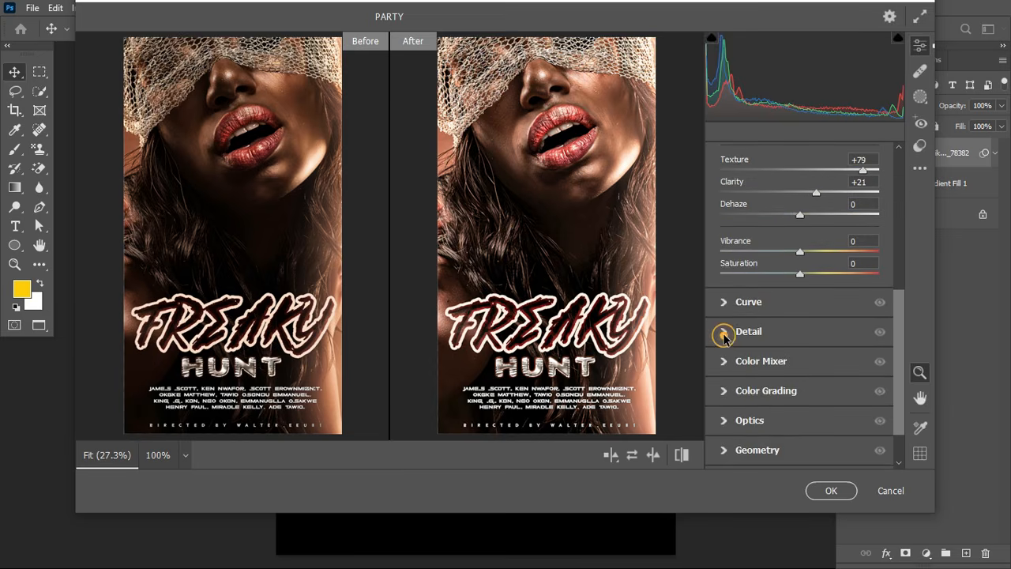
click(794, 310)
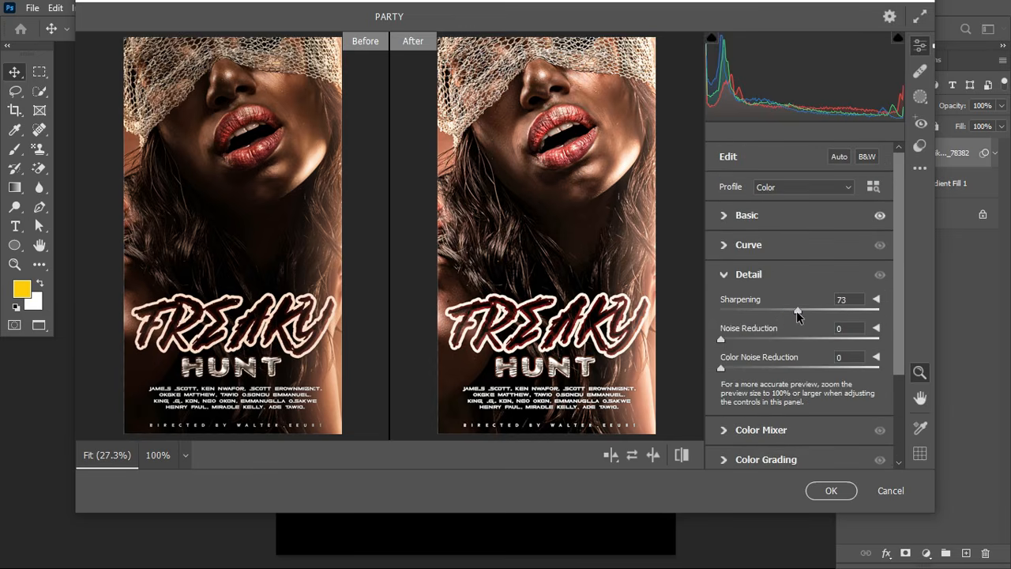
drag(796, 311, 805, 314)
click(728, 341)
drag(730, 342, 733, 342)
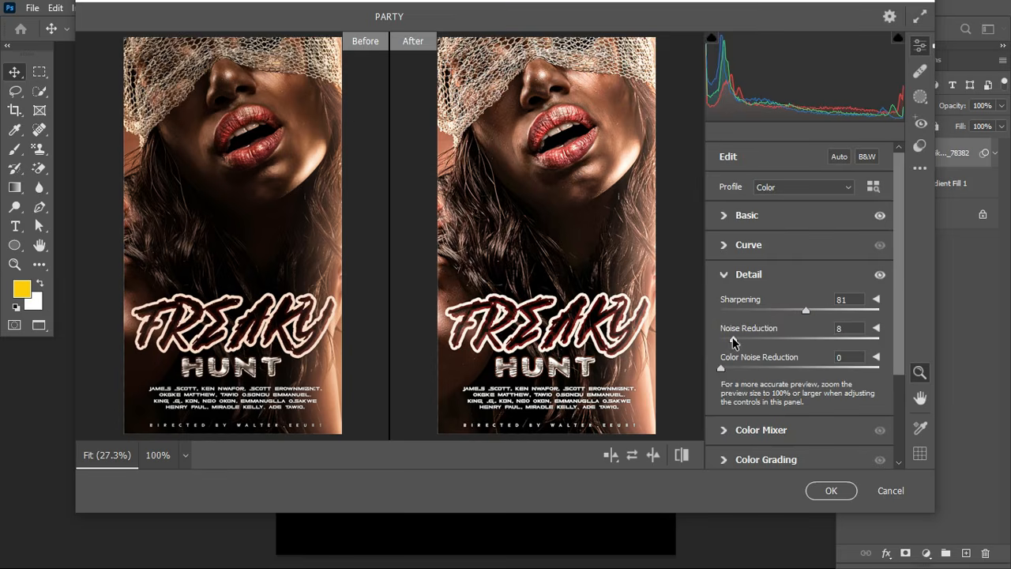
click(727, 274)
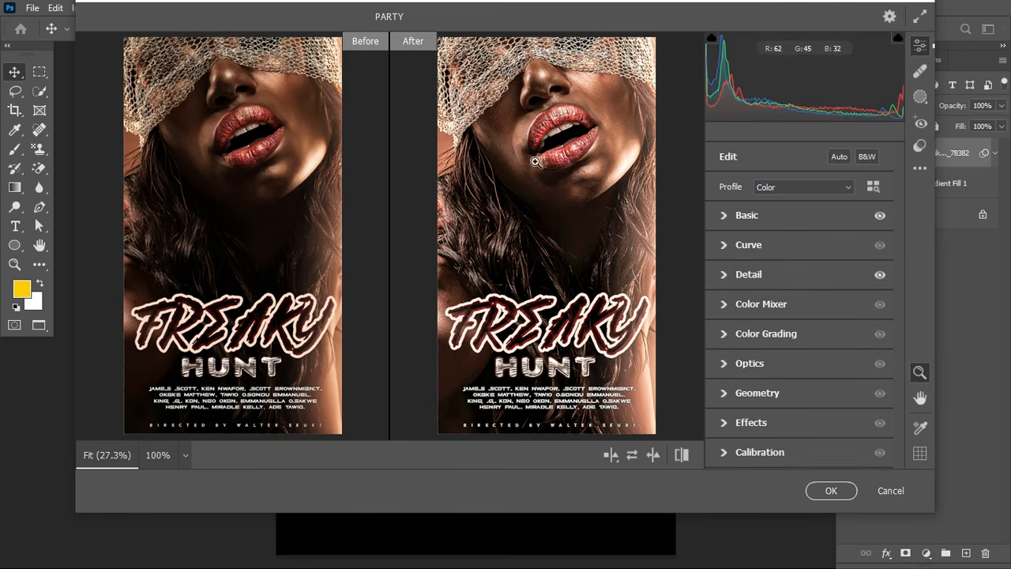
click(831, 492)
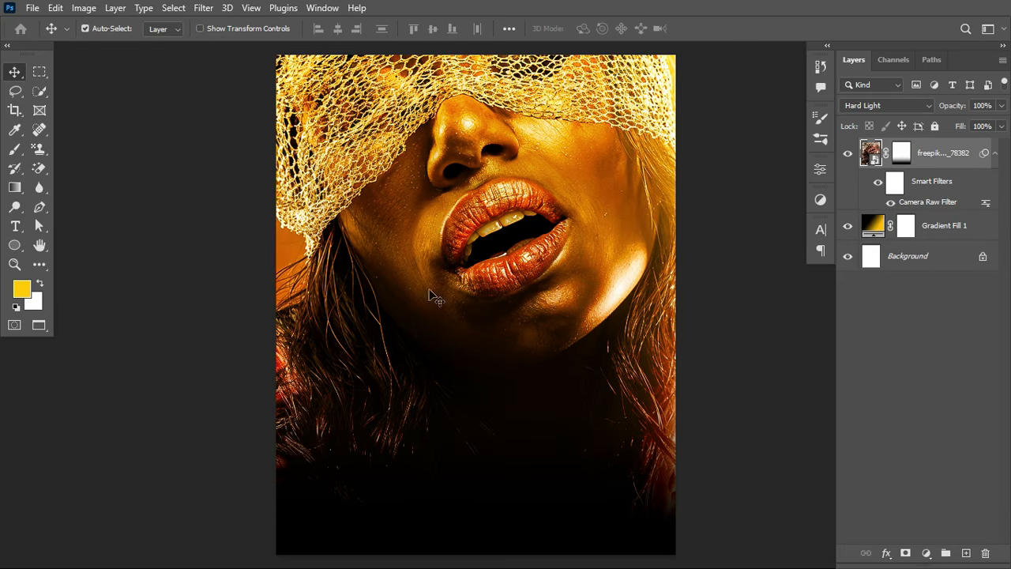
Step: Collapse the photo's smart filter list, group the photo and Gradient Fill layers, and name the group BG
click(995, 152)
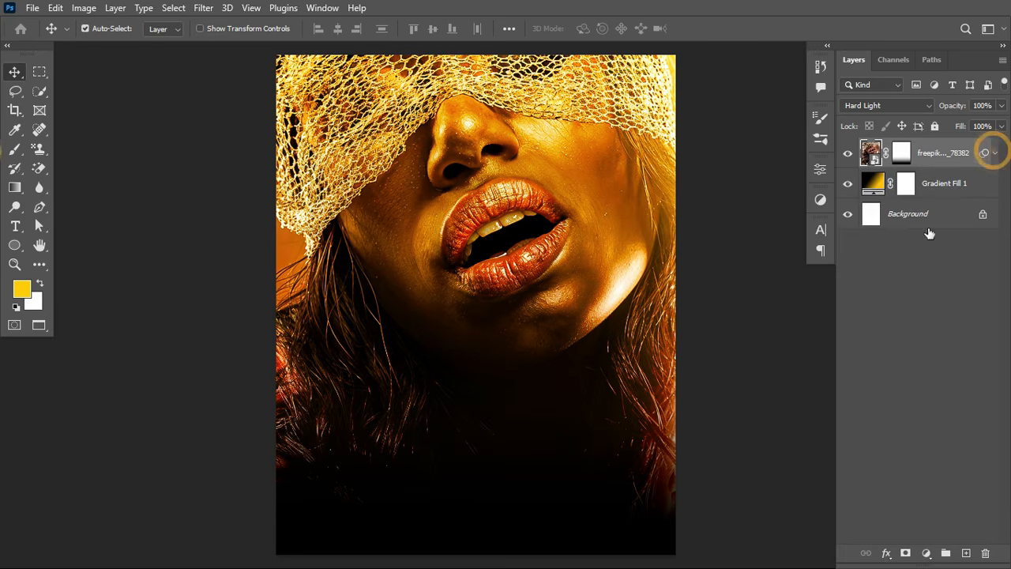
click(941, 187)
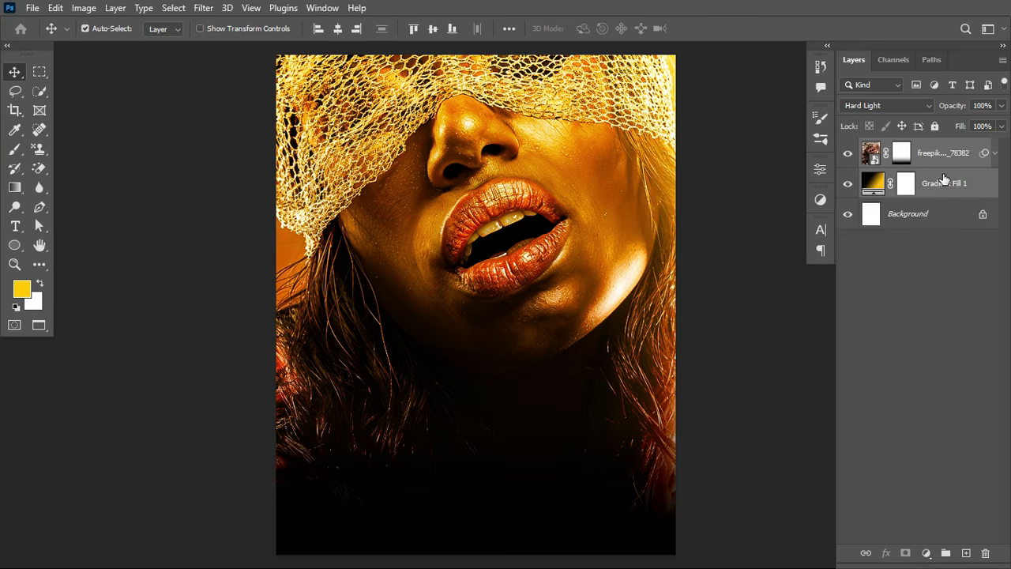
key(ctrl+g)
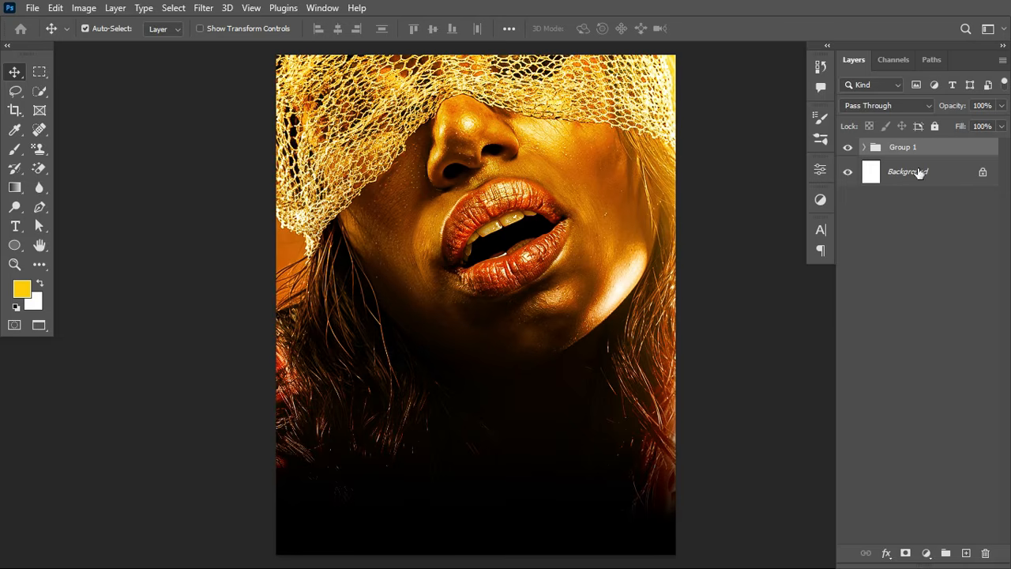
double_click(908, 148)
text(BG)
key(Return)
Step: Start a new guide layout for the canvas and set its top and left margins to 5%
click(251, 8)
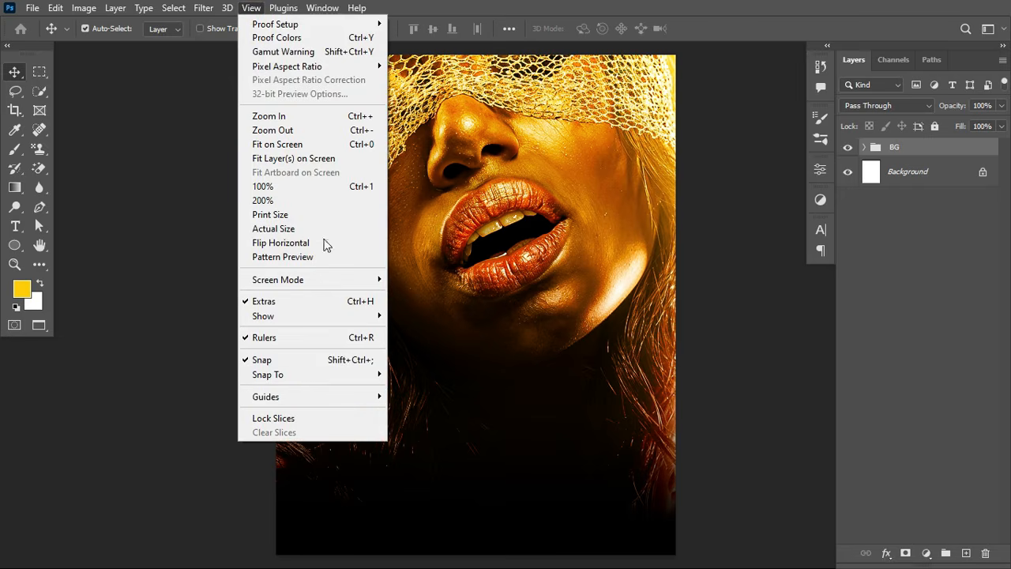
mouse_move(361, 398)
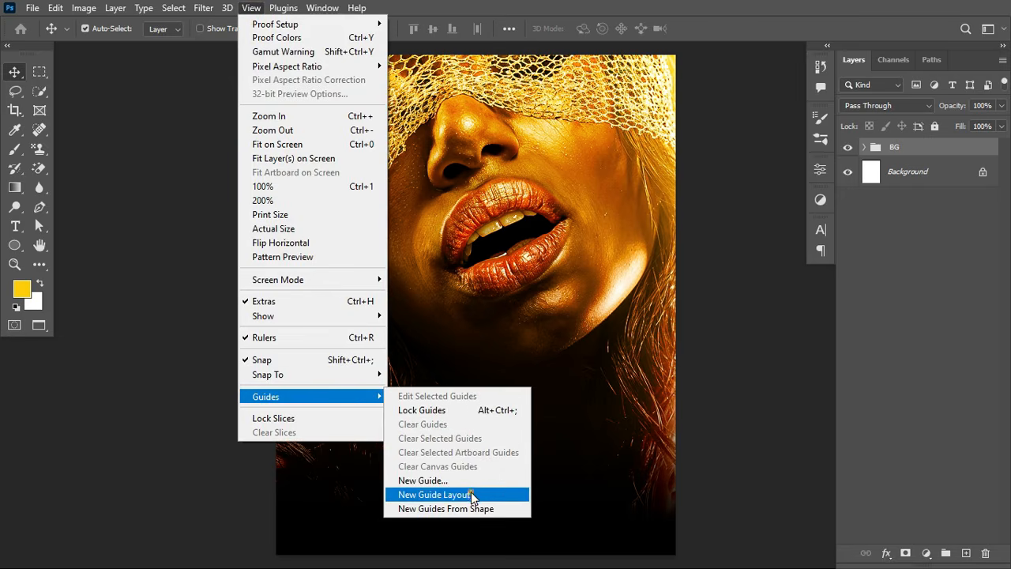
click(472, 492)
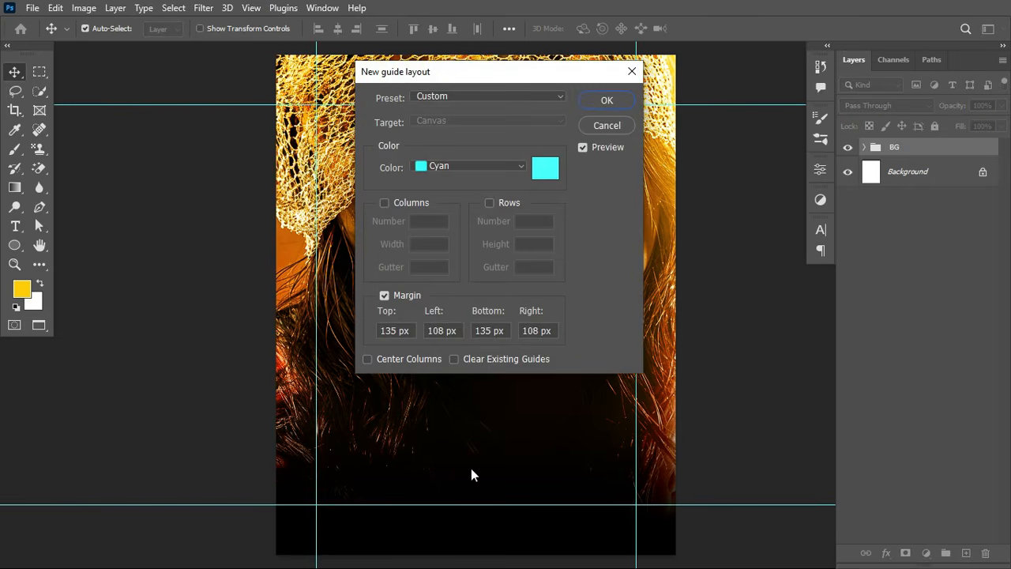
click(411, 331)
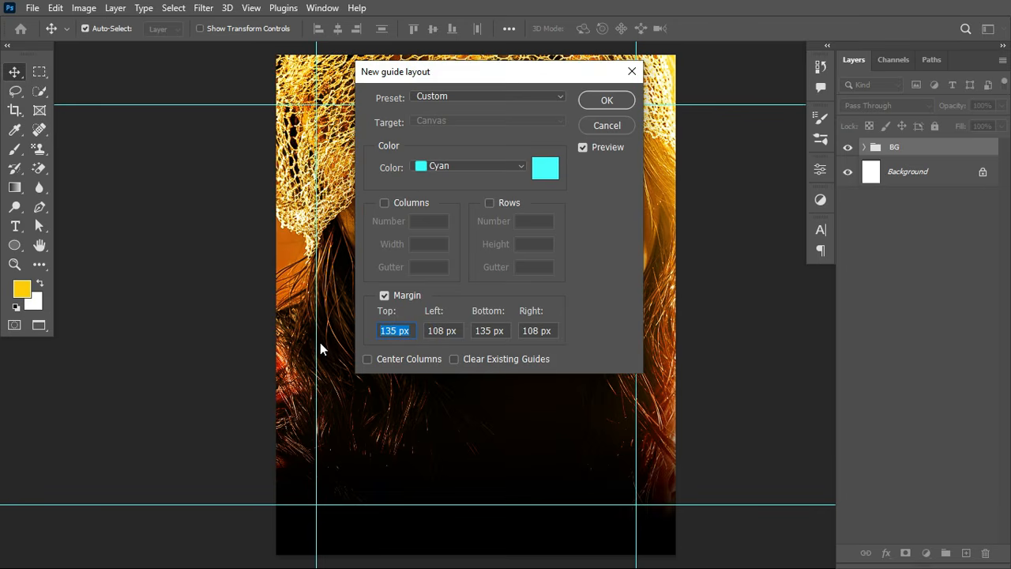
text(5)
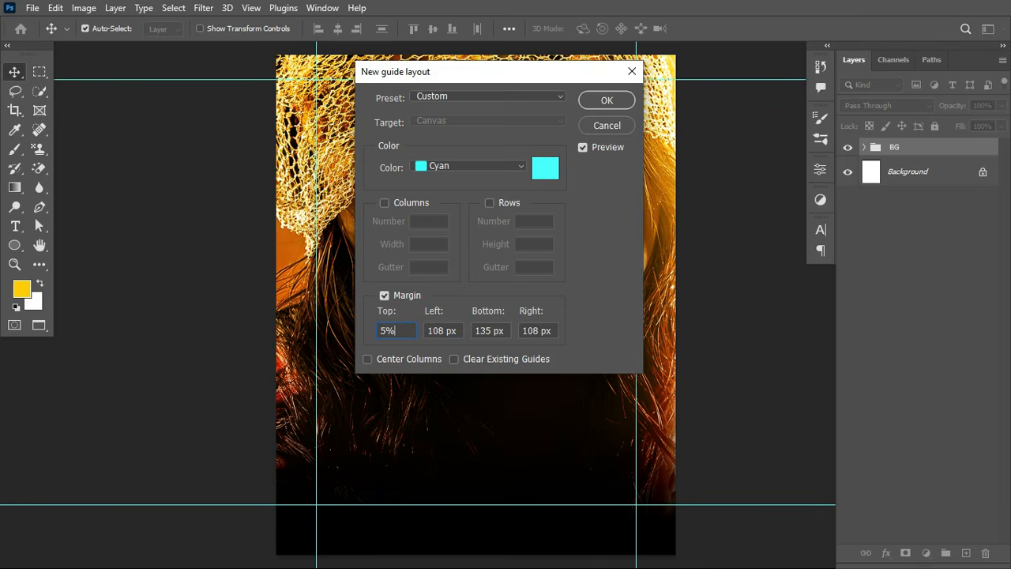
click(447, 330)
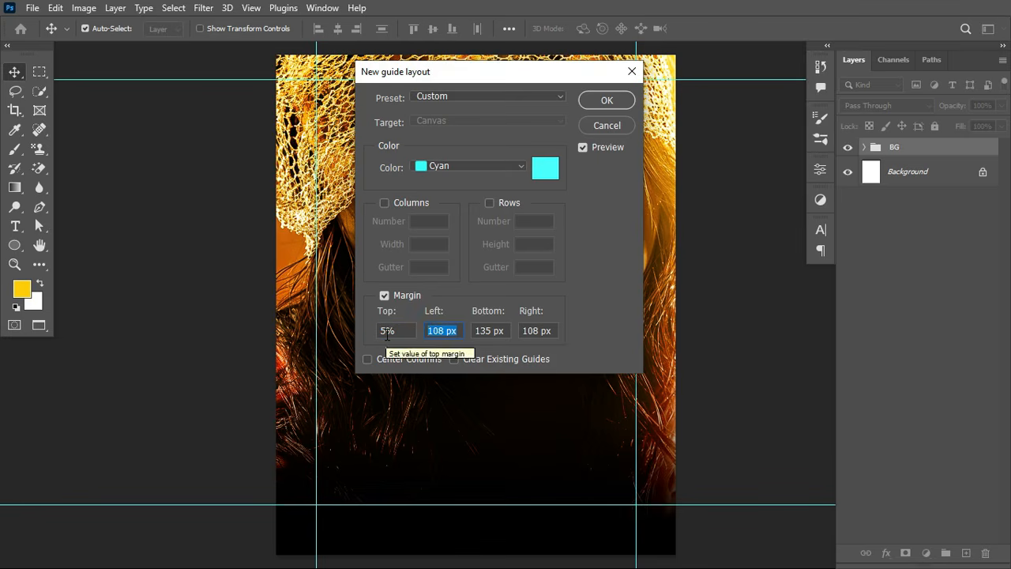
text(5%)
Step: Set the guide layout's right and bottom margins to 5% and apply the guides
text(%)
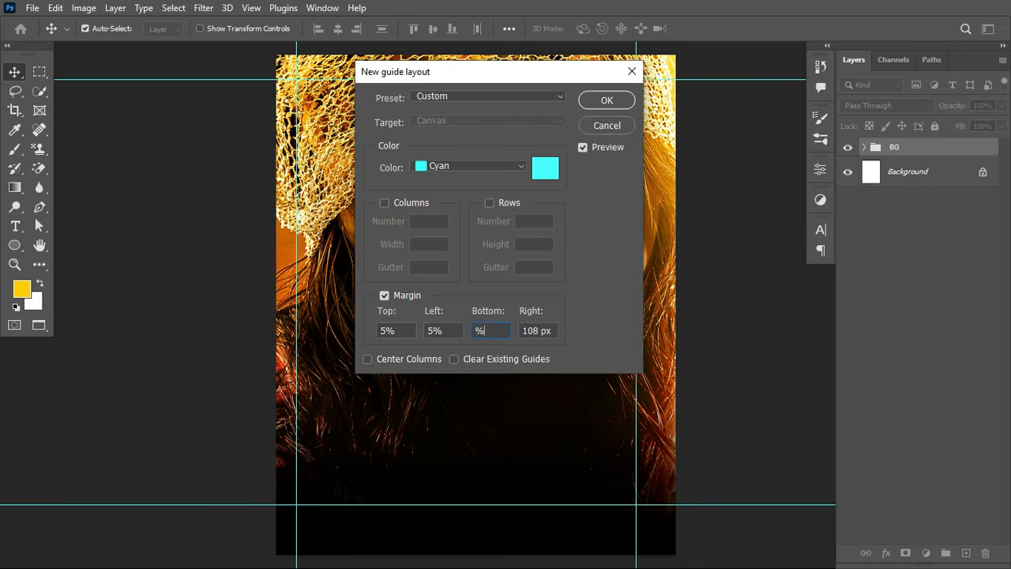
key(Tab)
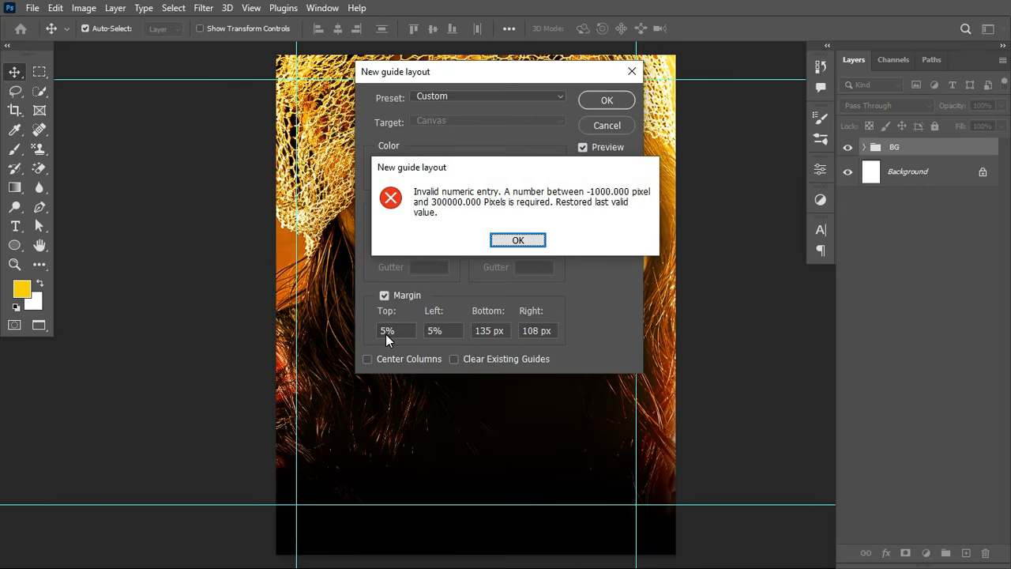
click(533, 237)
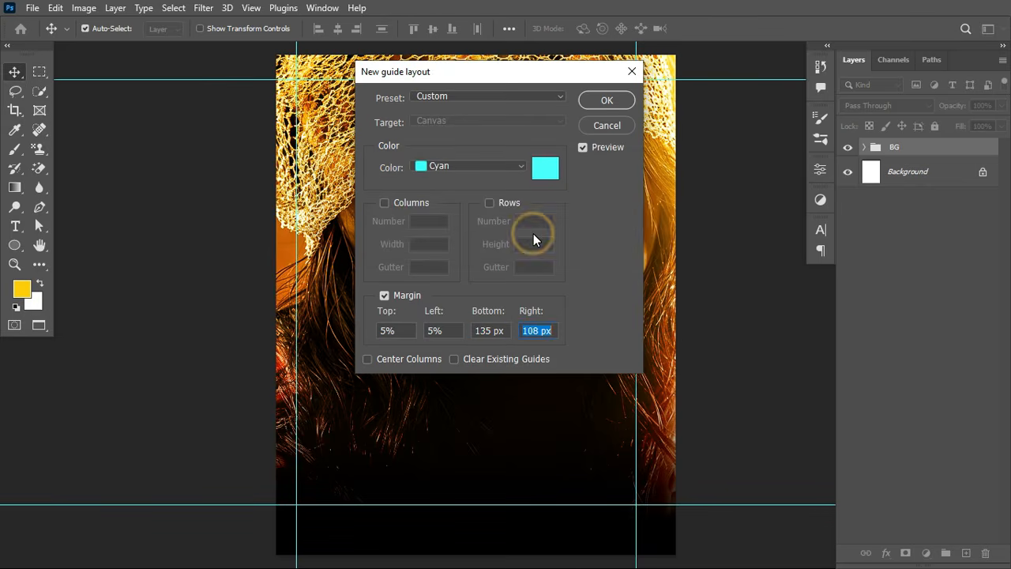
text(5%)
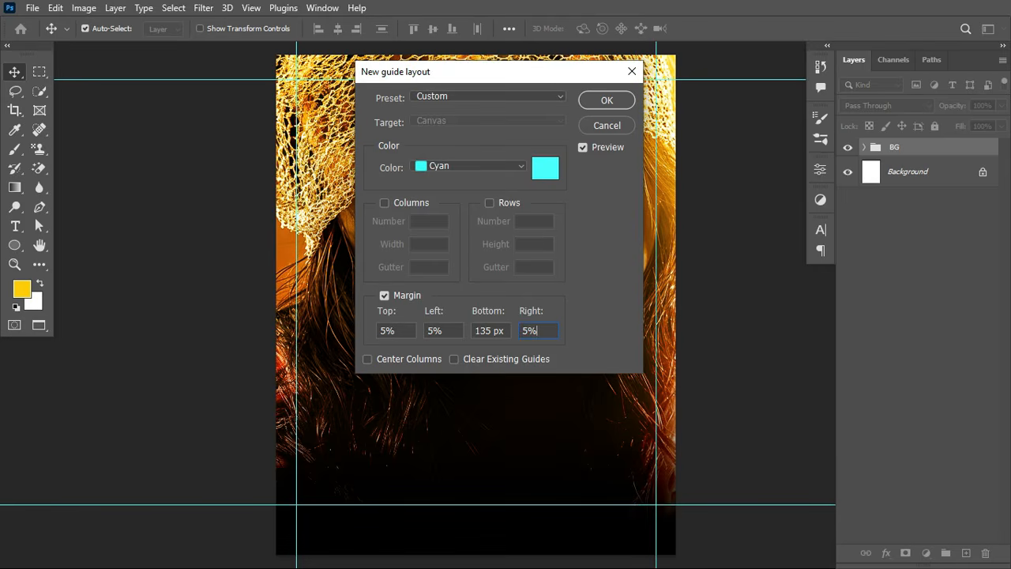
click(492, 330)
text(55)
key(BackSpace)
text(%)
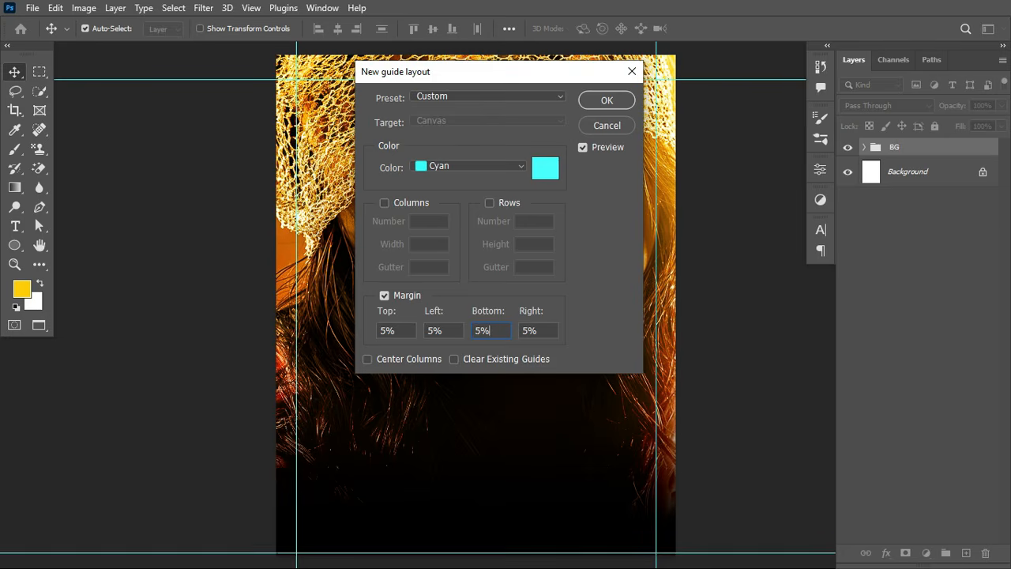
click(606, 100)
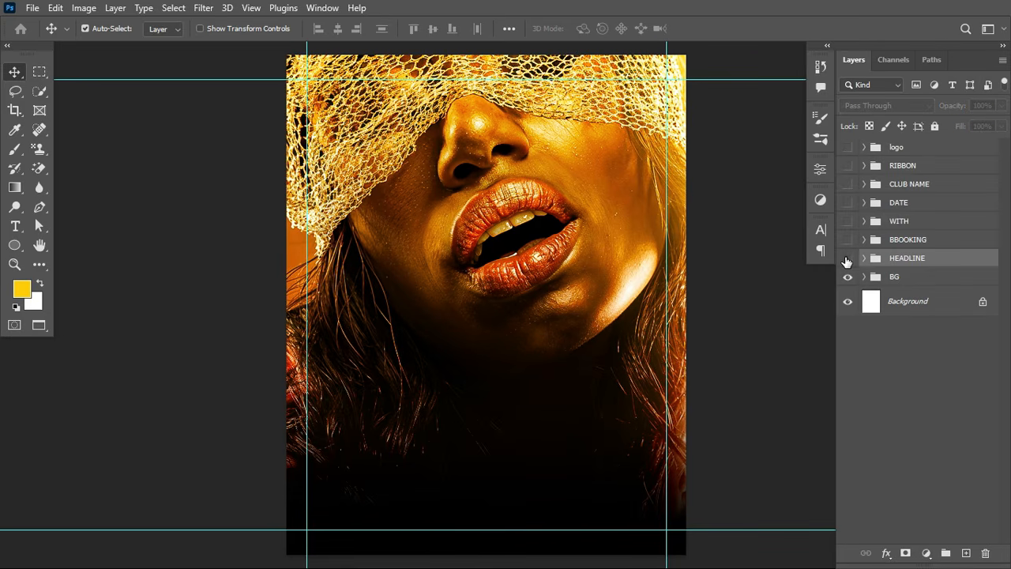
Step: Show the HEADLINE group, check the font family, style and size of its Rogan and Return texts, and collapse the group
click(848, 258)
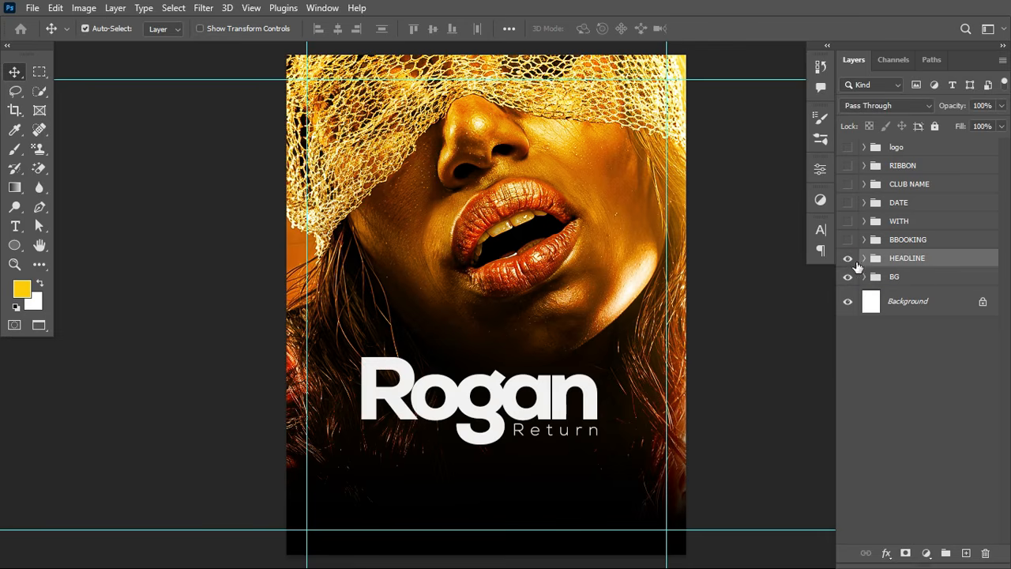
click(896, 258)
key(t)
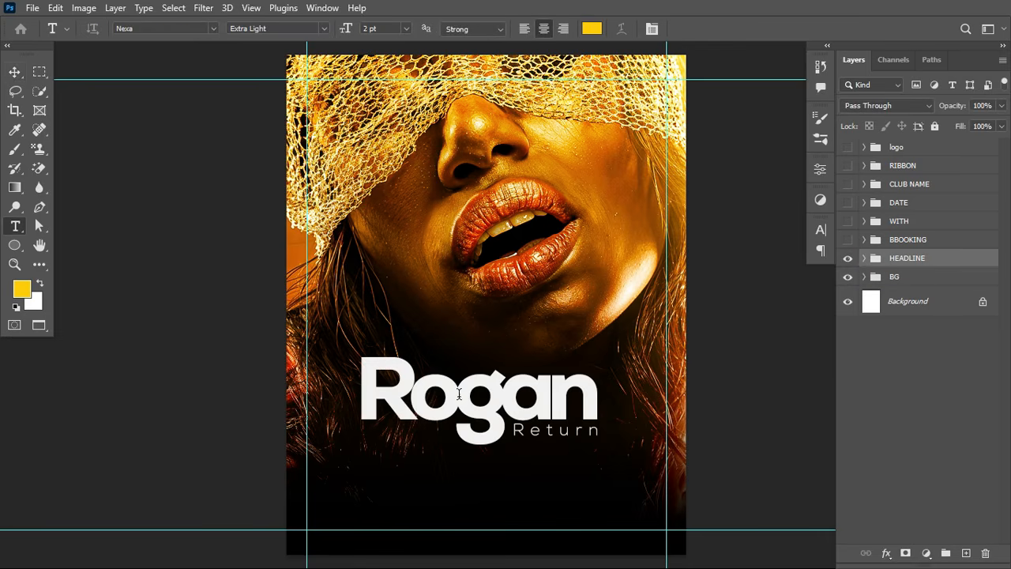
click(459, 394)
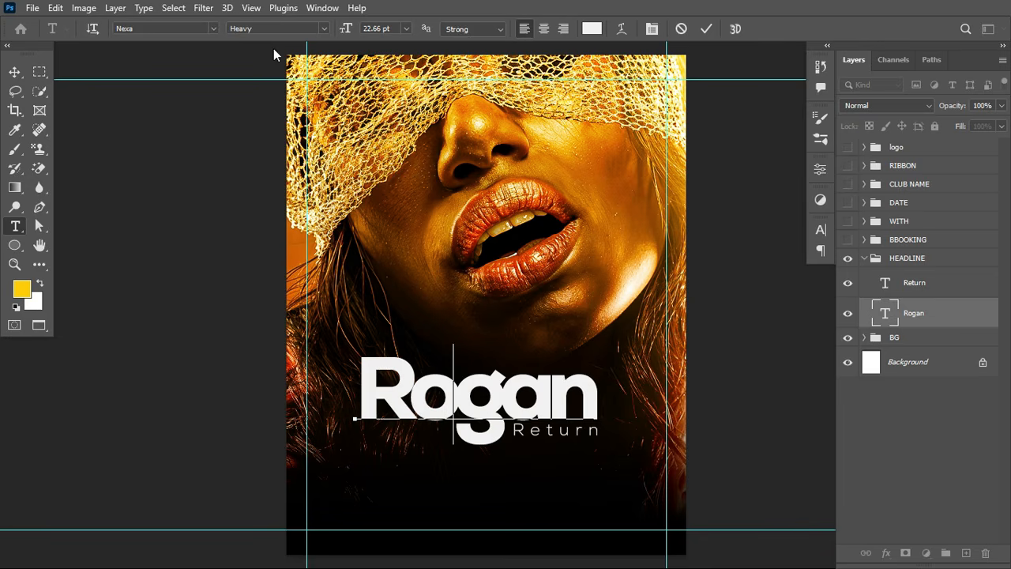
click(561, 431)
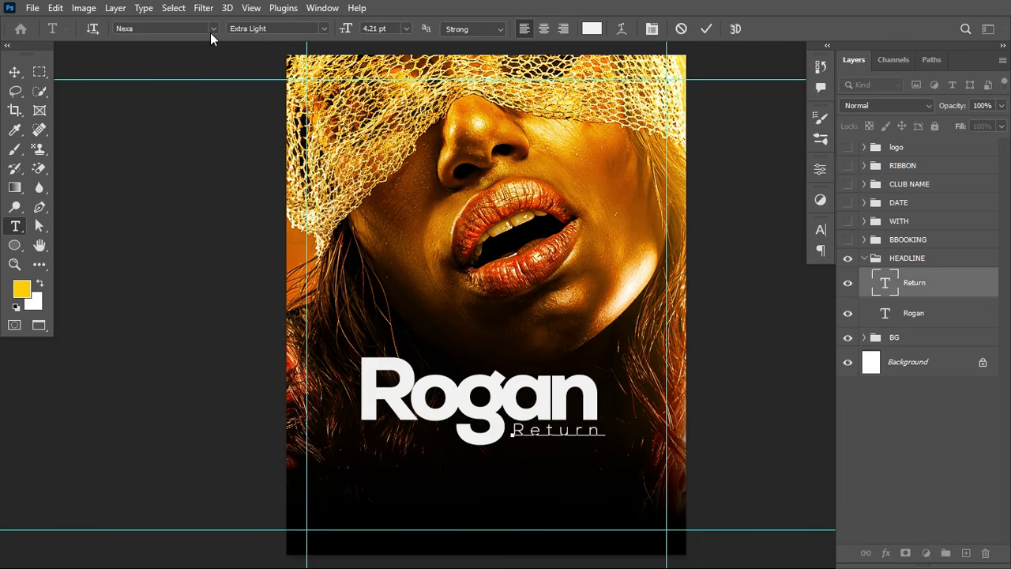
click(325, 28)
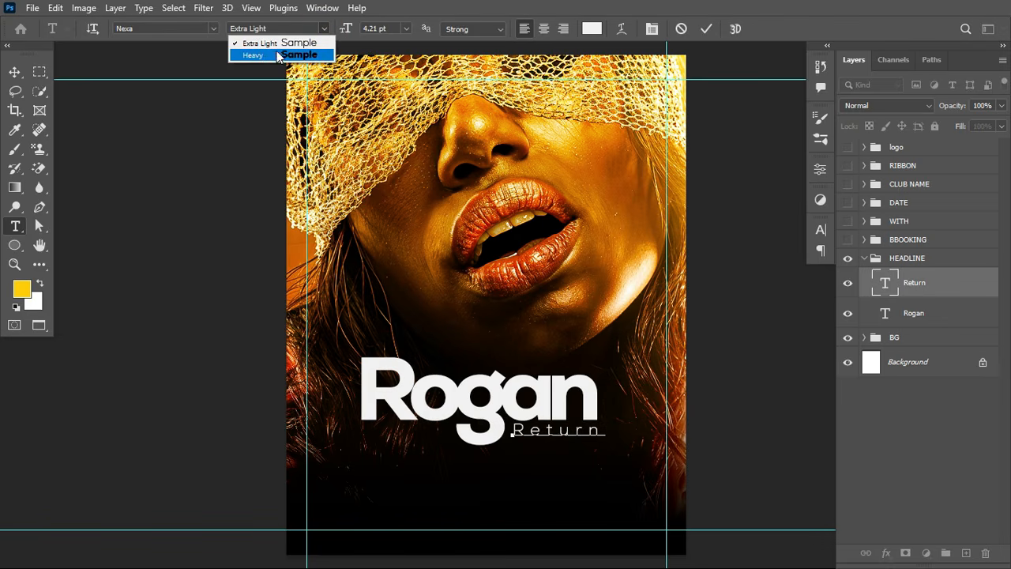
click(682, 30)
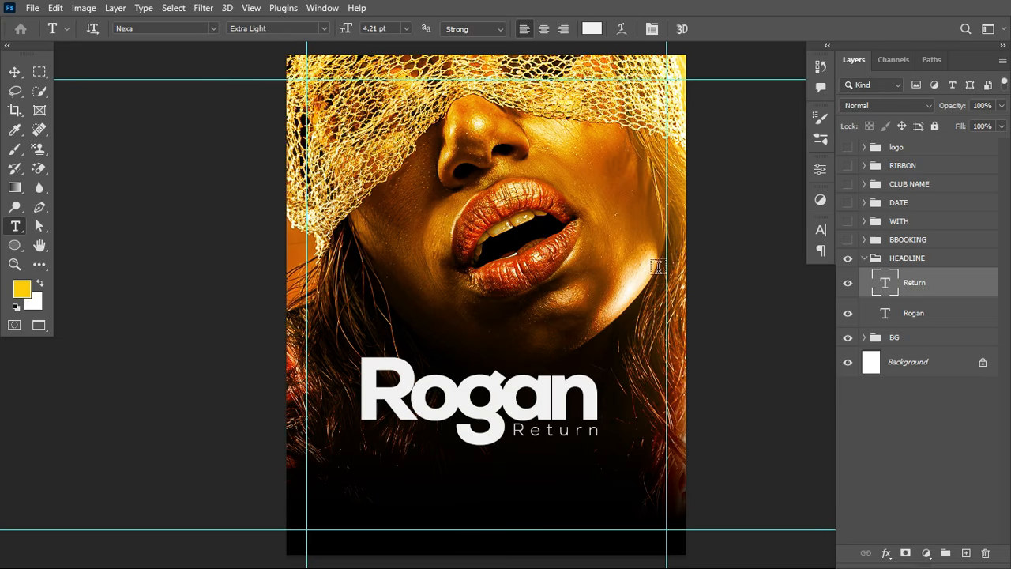
click(866, 259)
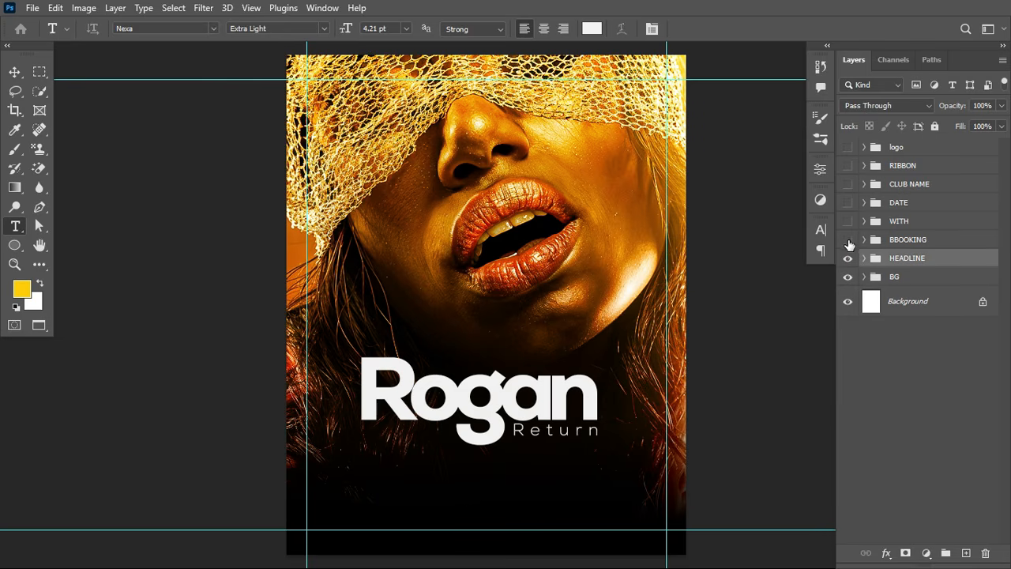
Step: Show the BBOOKING group and check the font settings of its info bookings heading and phone number line, discarding any text edits
click(848, 240)
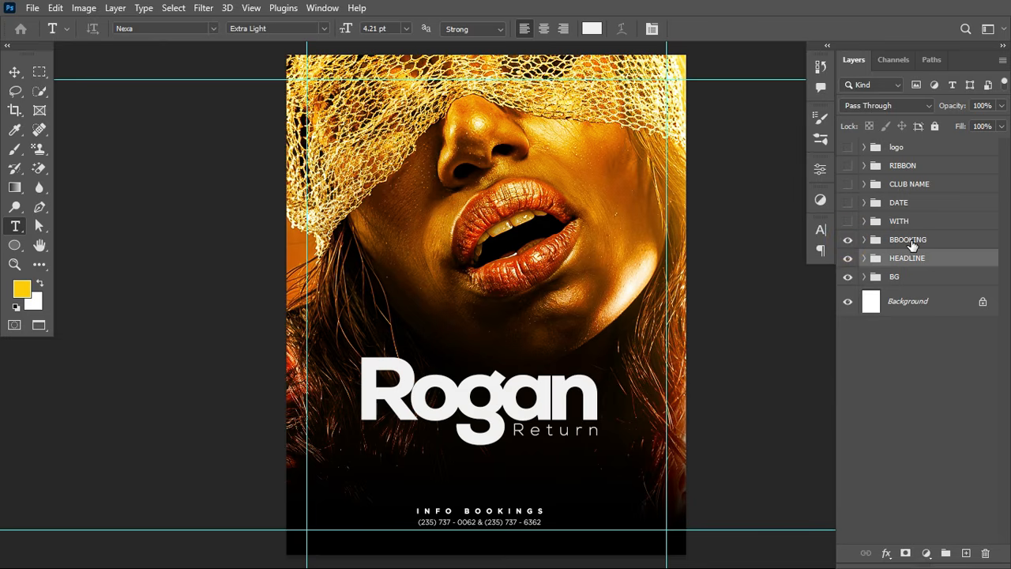
click(910, 241)
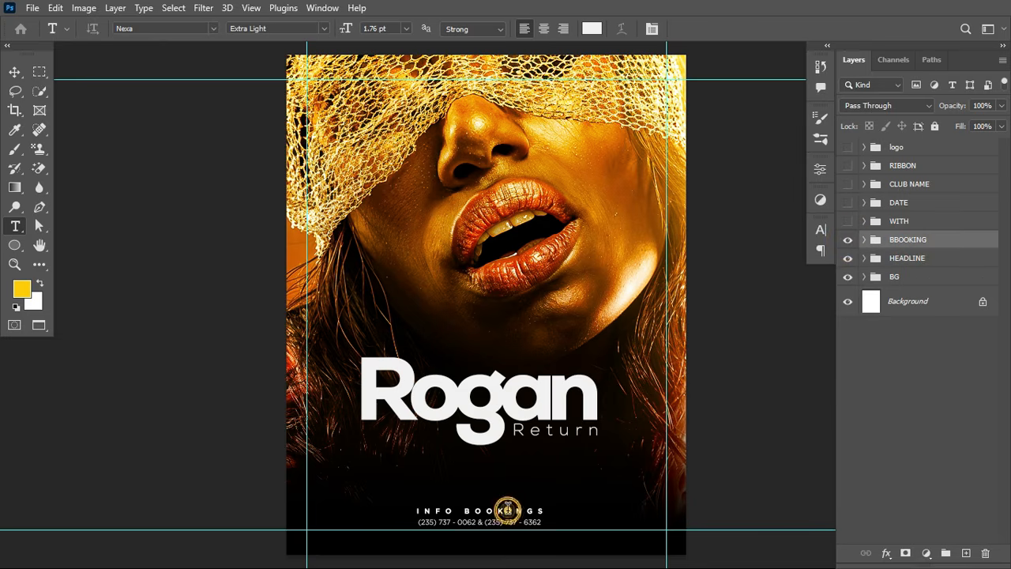
click(508, 509)
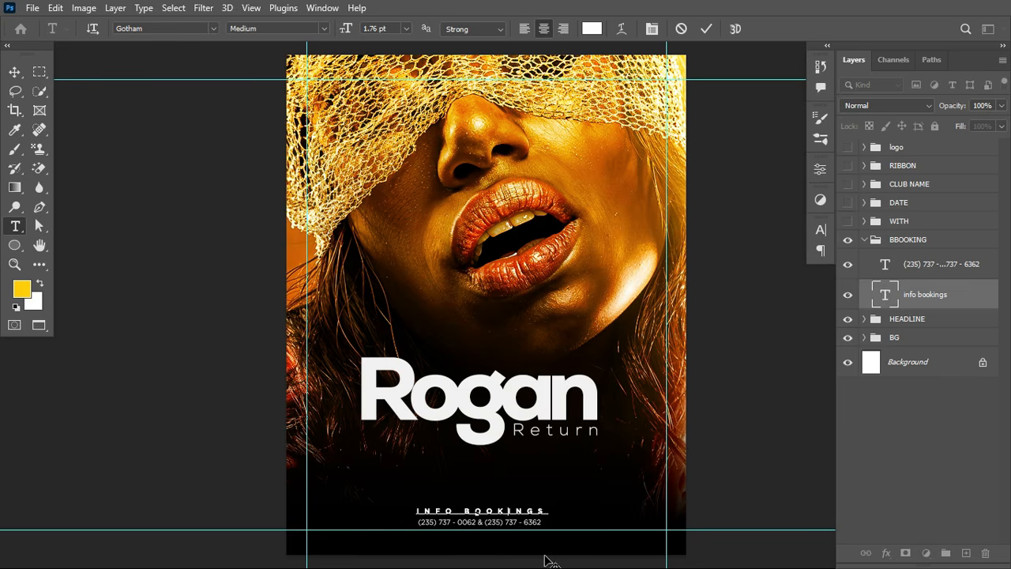
click(495, 523)
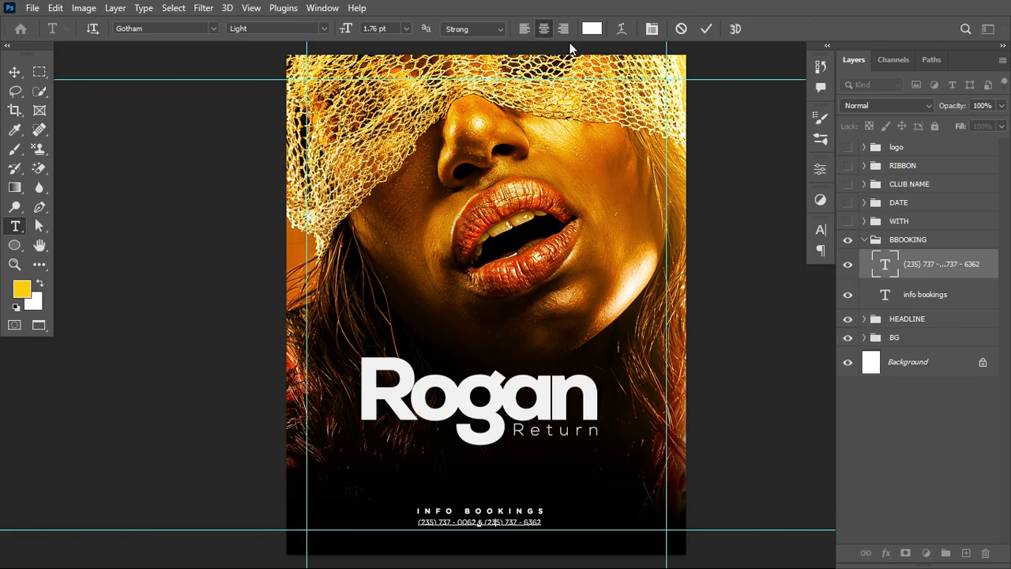
click(681, 29)
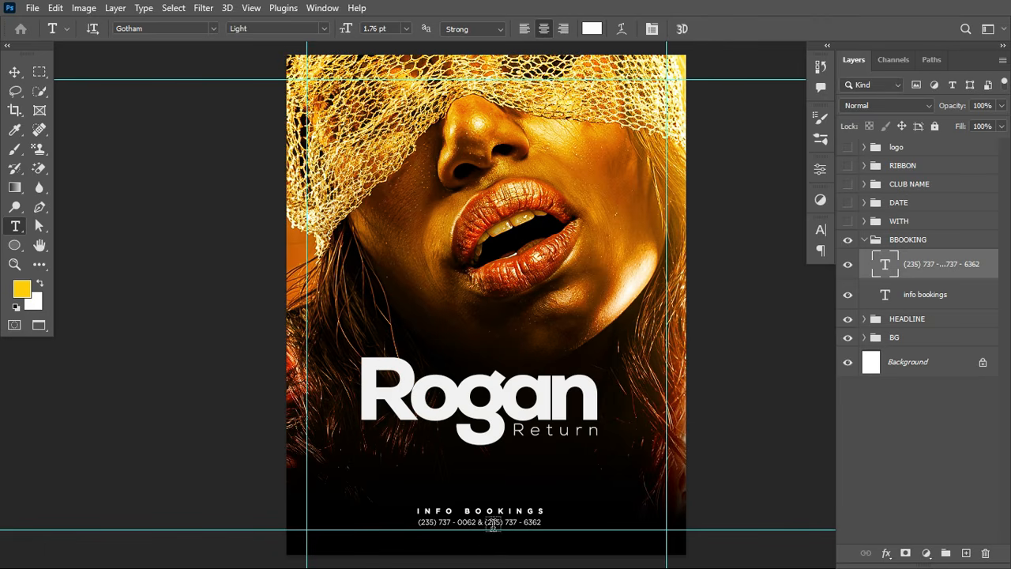
shift+click(493, 524)
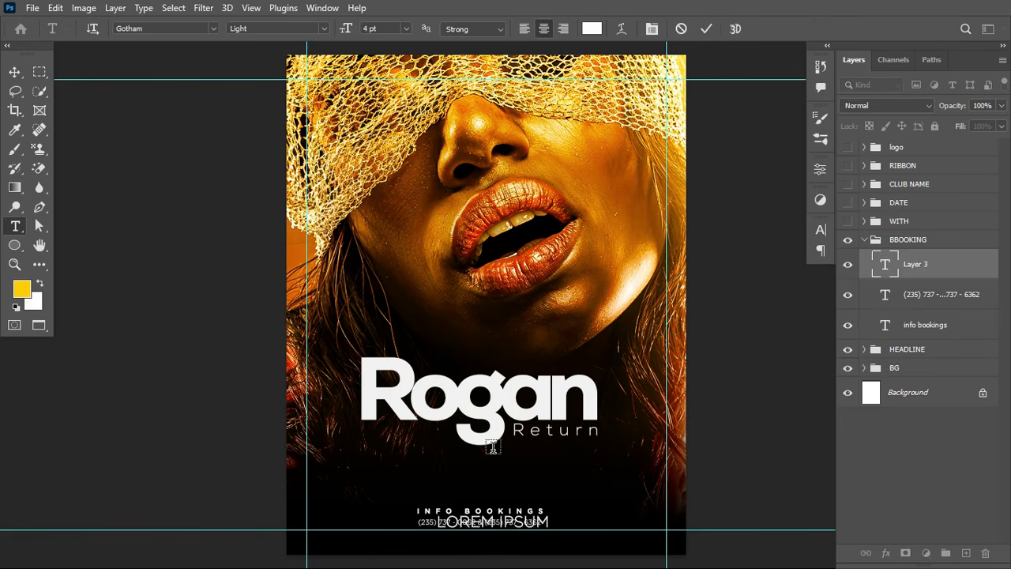
key(Escape)
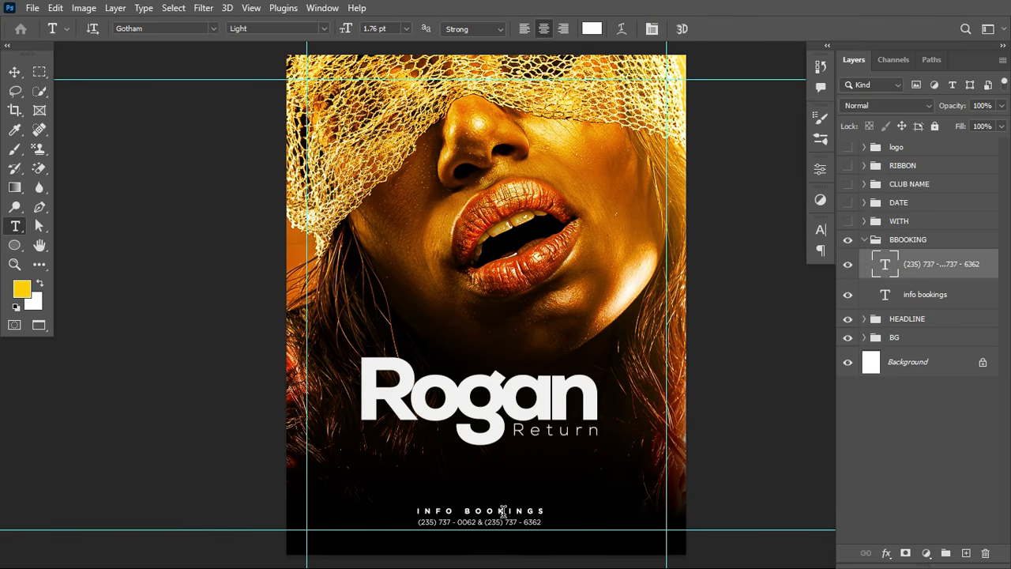
Step: Examine the info bookings heading's tracking in its character settings, cancelling any change to the text
click(497, 511)
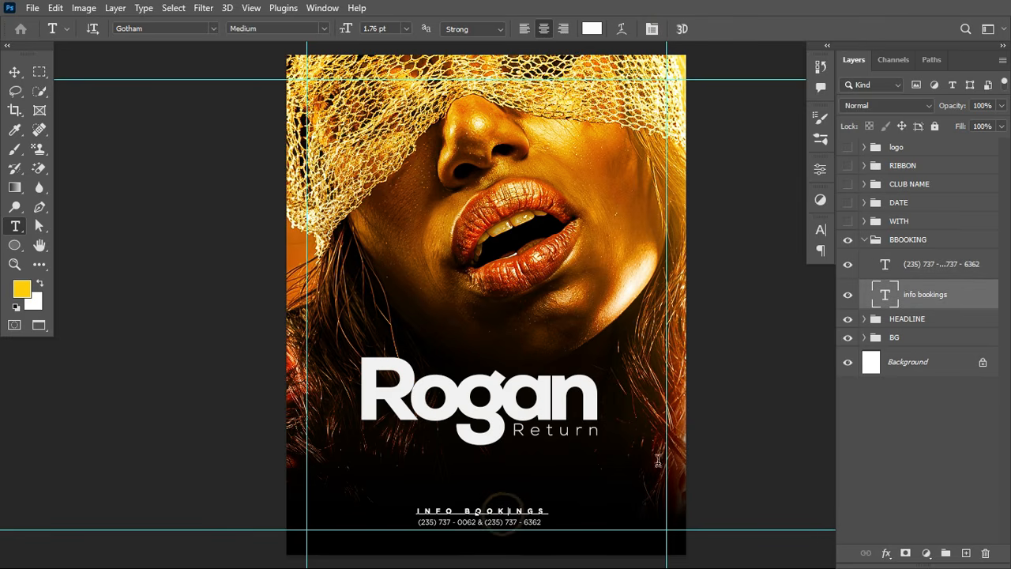
click(821, 230)
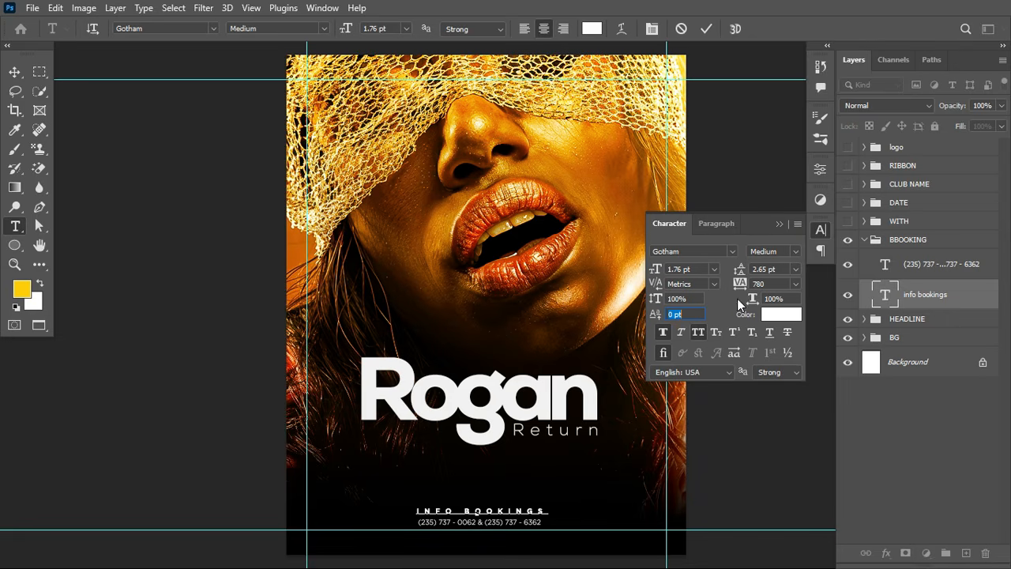
drag(739, 287, 748, 300)
click(680, 30)
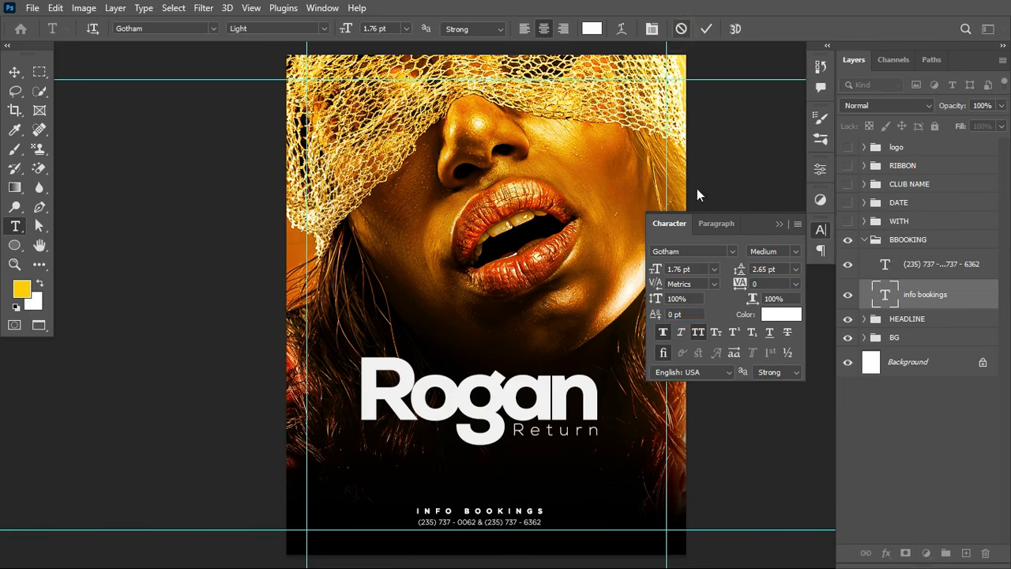
click(506, 510)
key(ctrl+a)
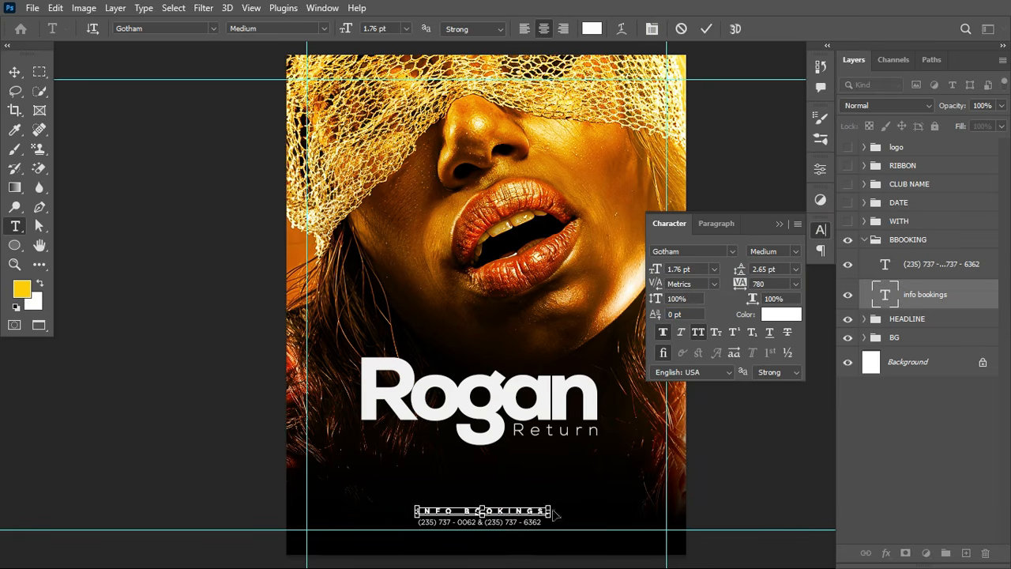
mouse_move(746, 296)
mouse_down()
mouse_move(736, 283)
mouse_move(741, 291)
mouse_up()
key(Escape)
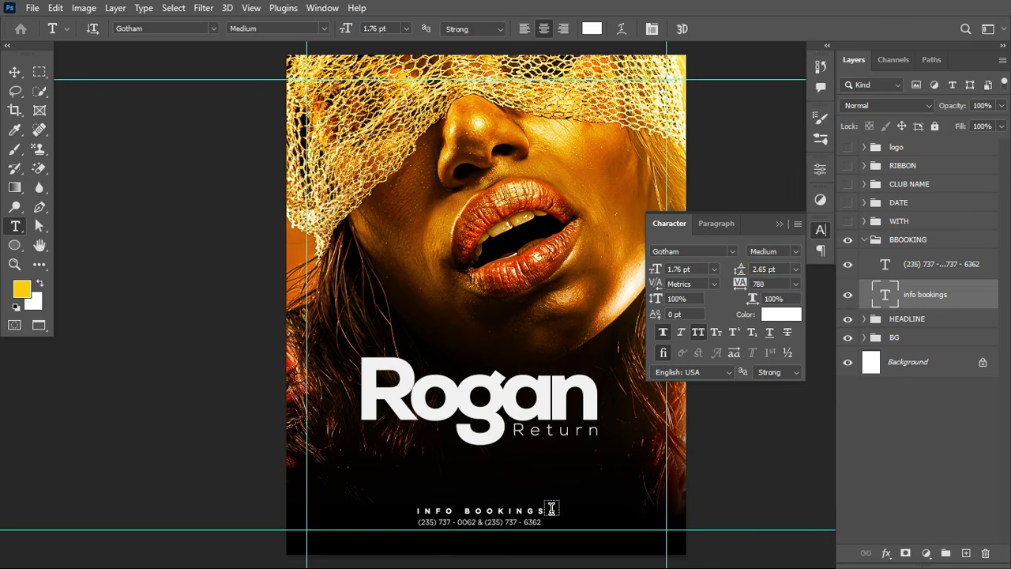
Step: Check the character settings of the phone number line and collapse the BBOOKING group
click(517, 522)
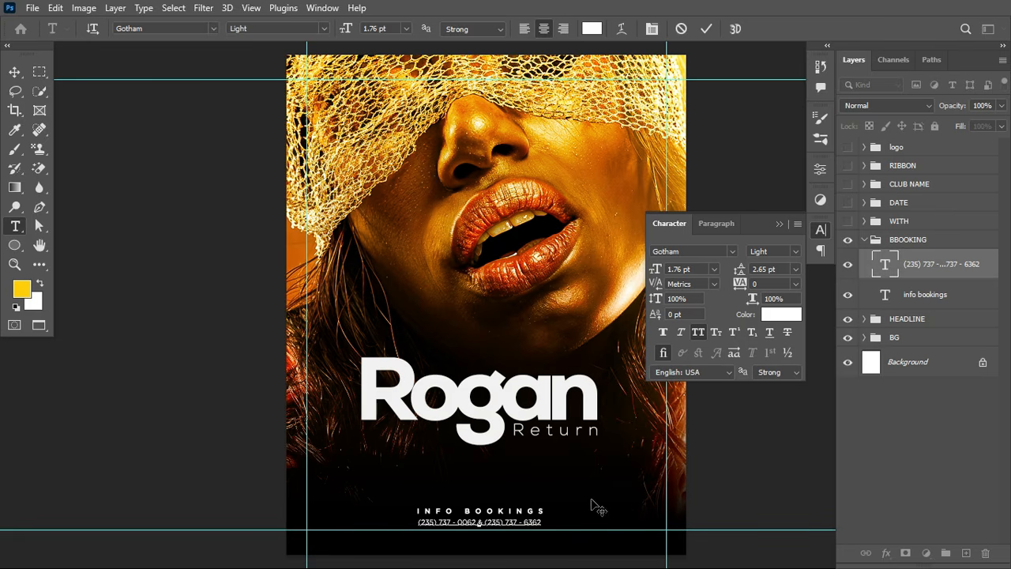
key(ctrl+Return)
click(864, 239)
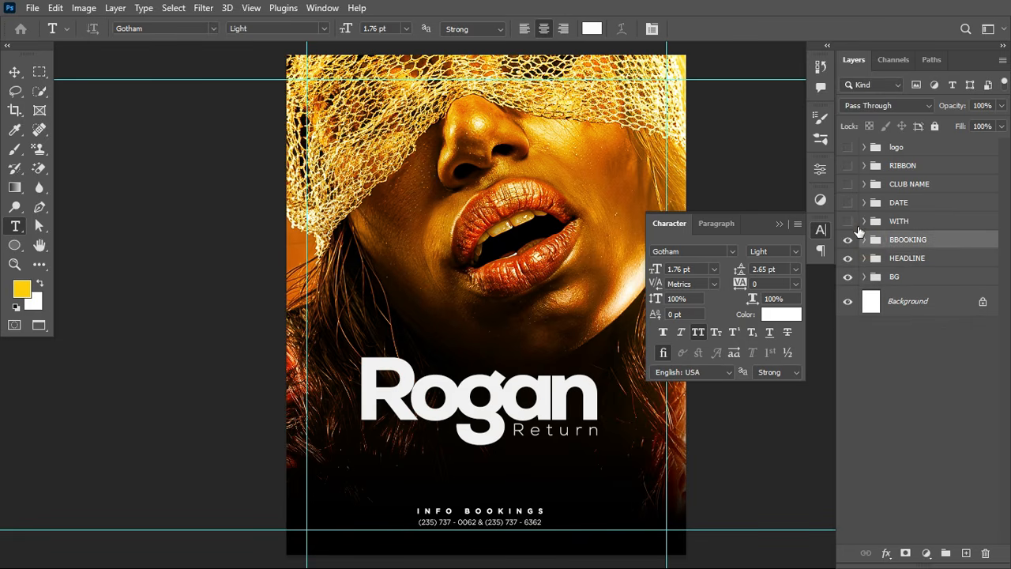
Step: Show the WITH group and check the font family, style and size of its With text and performers line
click(847, 221)
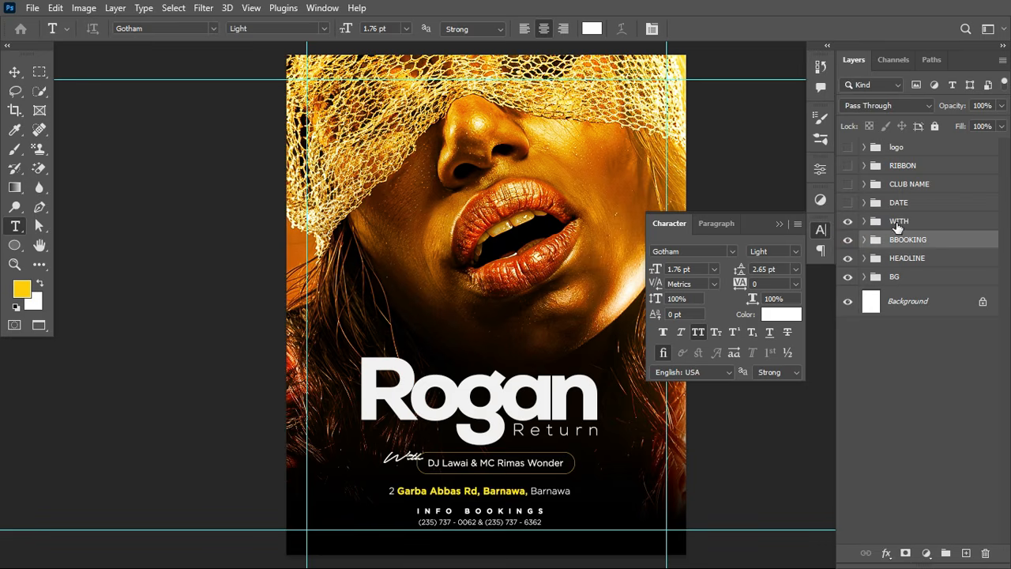
click(901, 221)
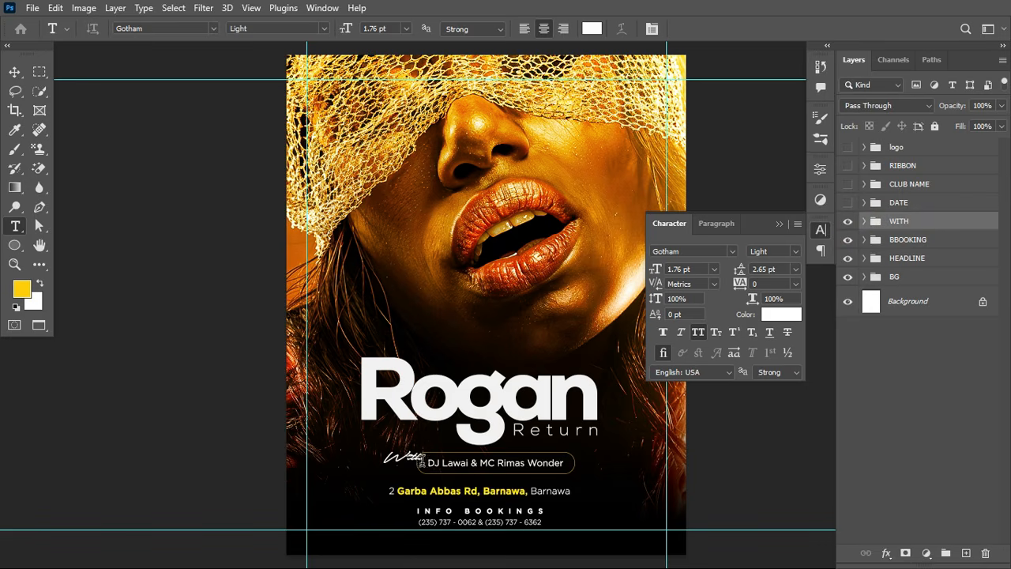
click(410, 455)
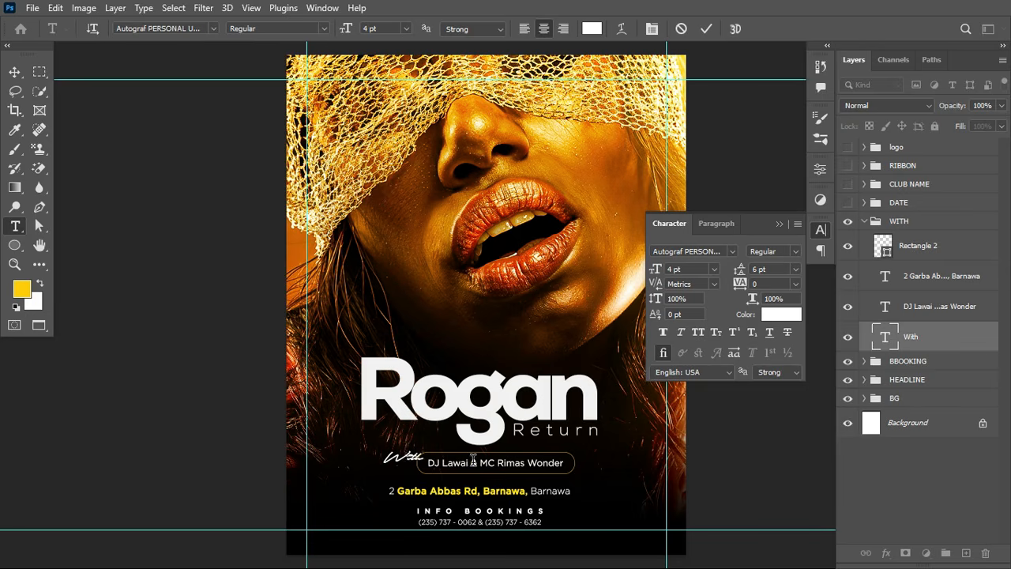
click(472, 461)
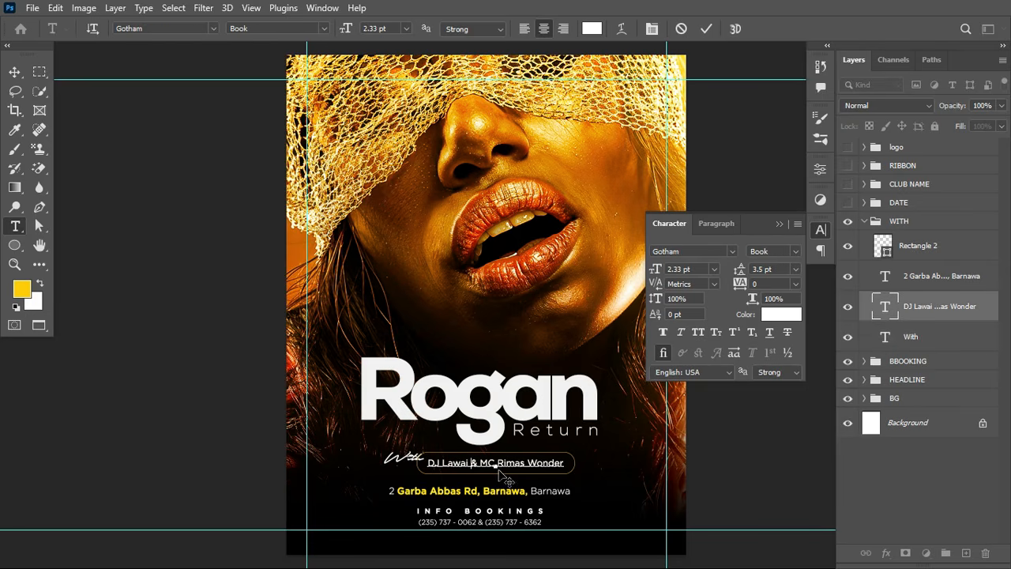
key(ctrl+Return)
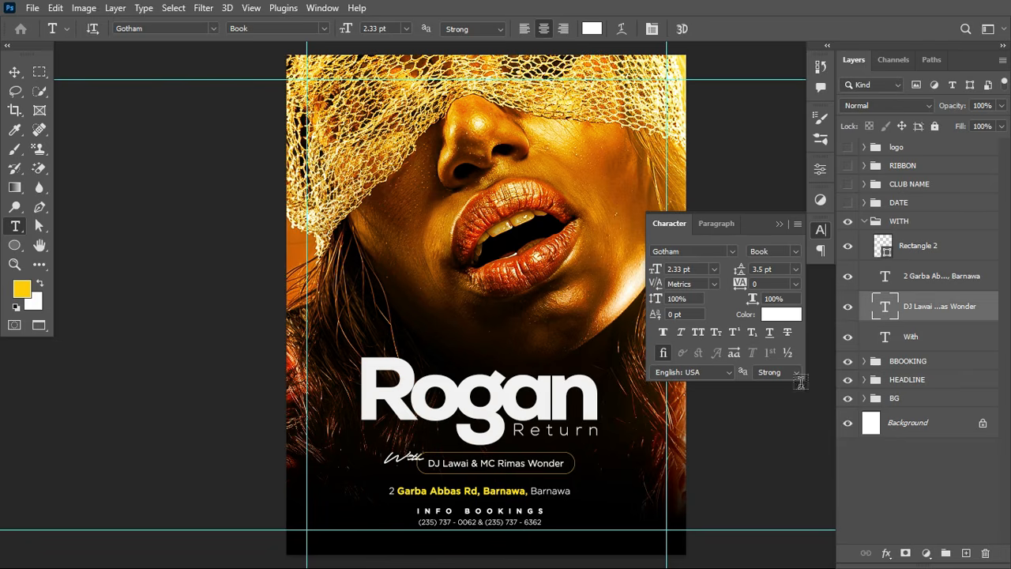
Step: Draw an unfilled rectangle about 600 by 75 px with a 1 px yellow stroke below the mouth and view its shape properties
click(931, 245)
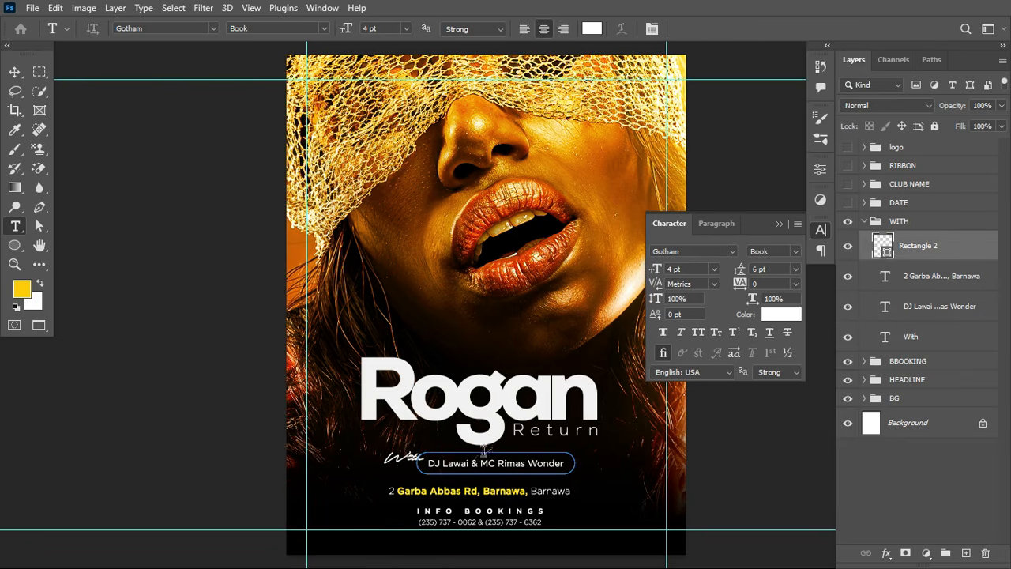
click(14, 245)
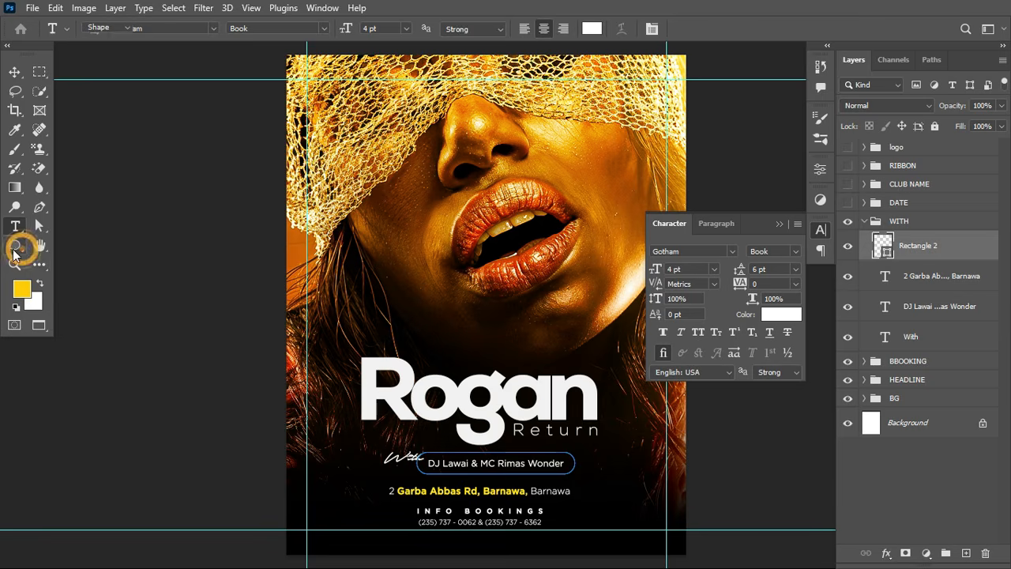
click(103, 246)
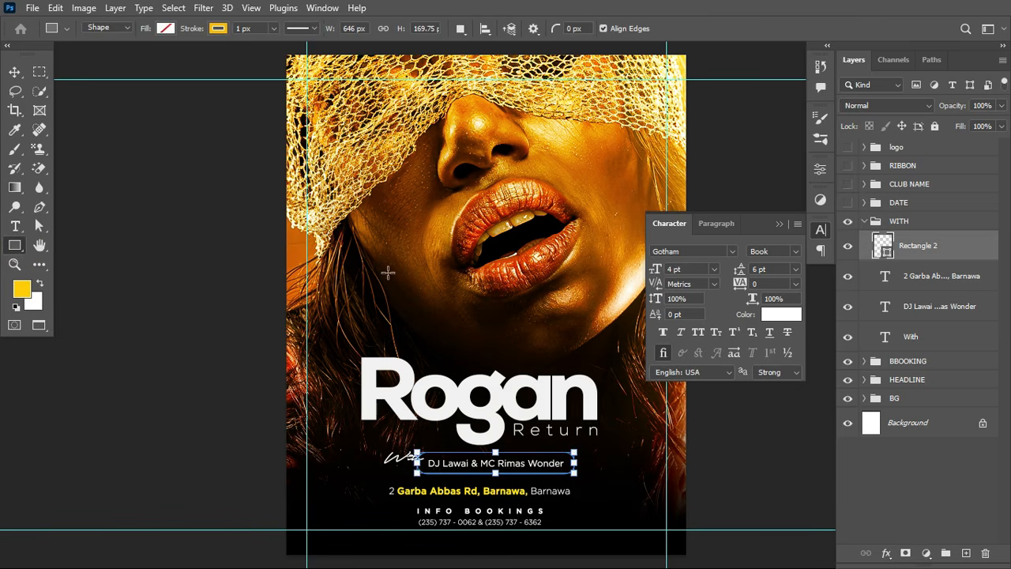
drag(387, 272, 608, 299)
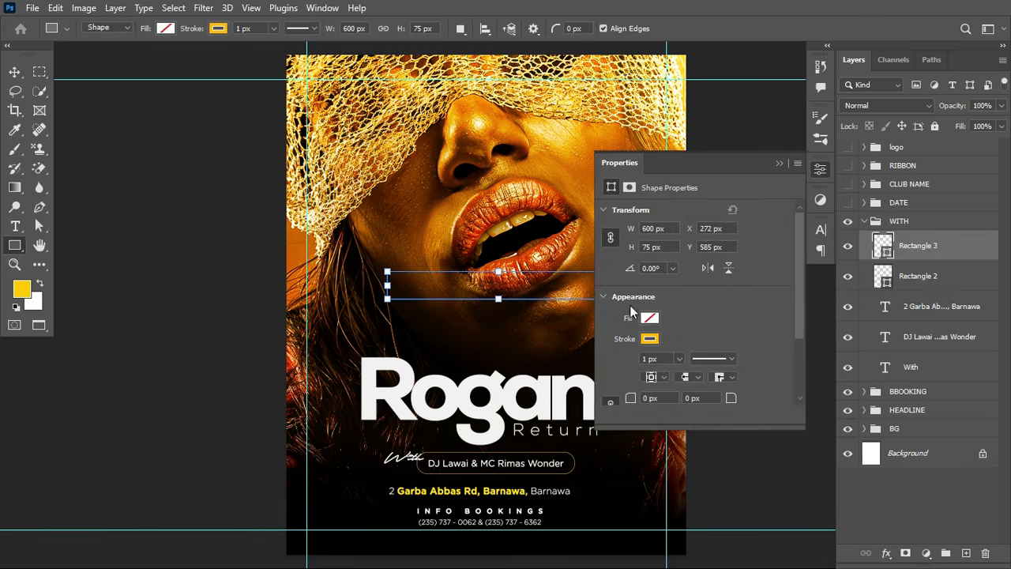
click(820, 170)
click(820, 171)
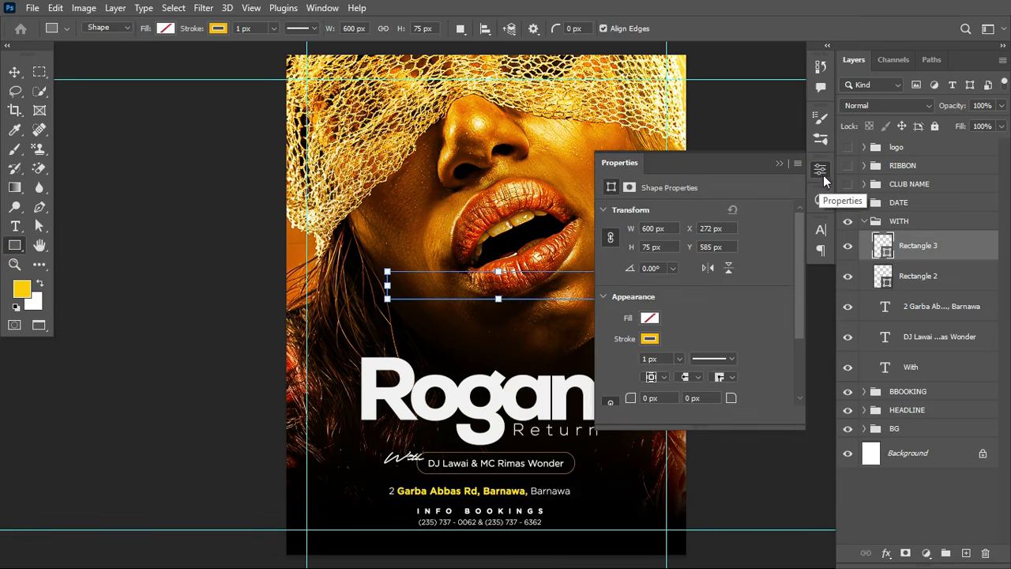
click(323, 8)
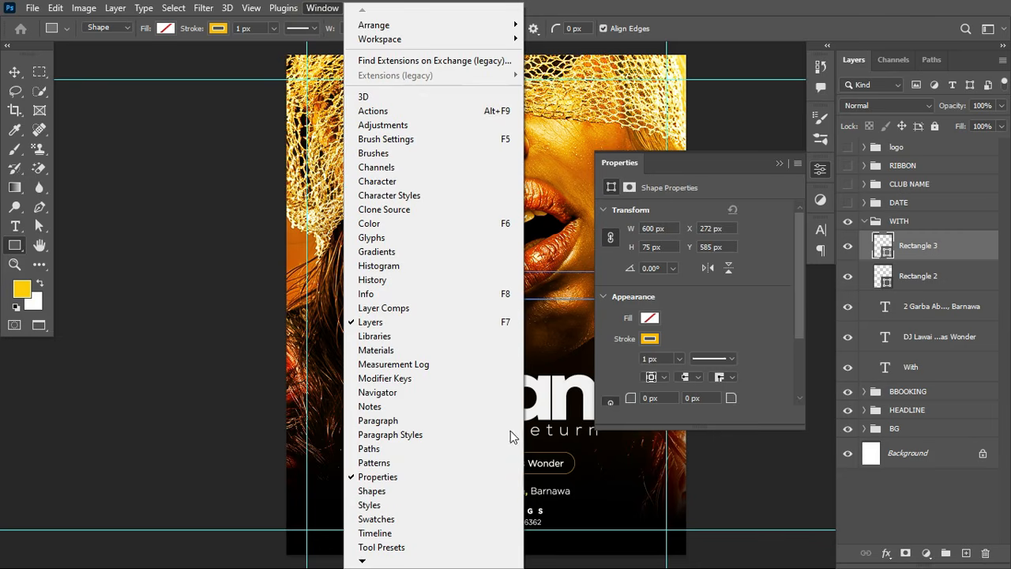
click(779, 165)
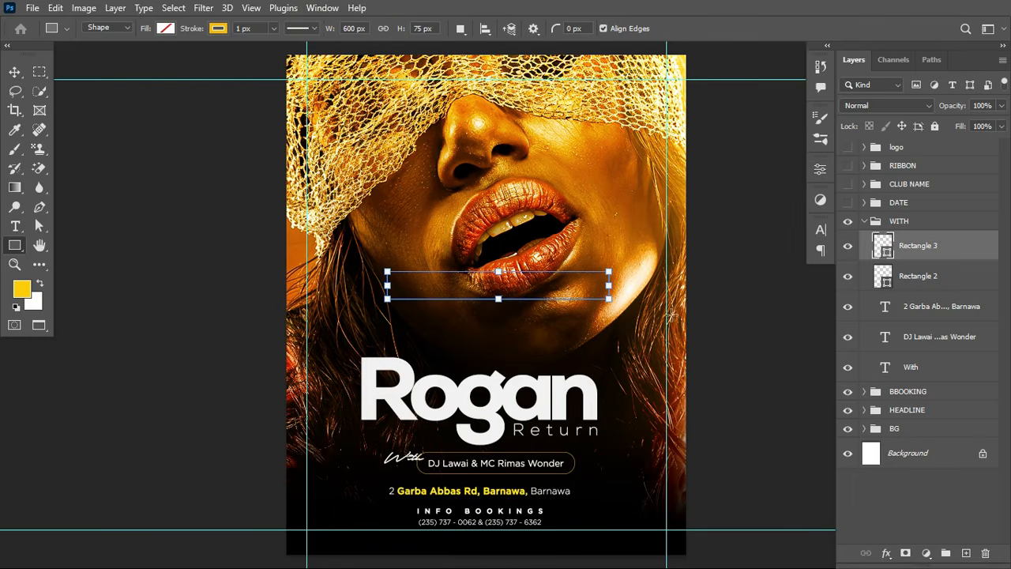
Step: Try a yellow fill on the new rectangle, and set its fill back to none
click(165, 29)
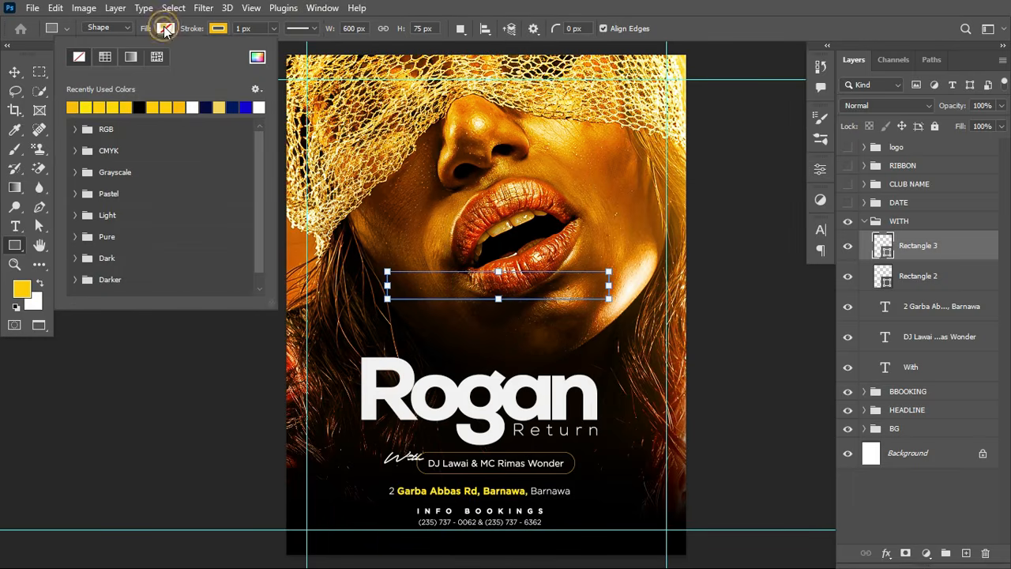
click(78, 103)
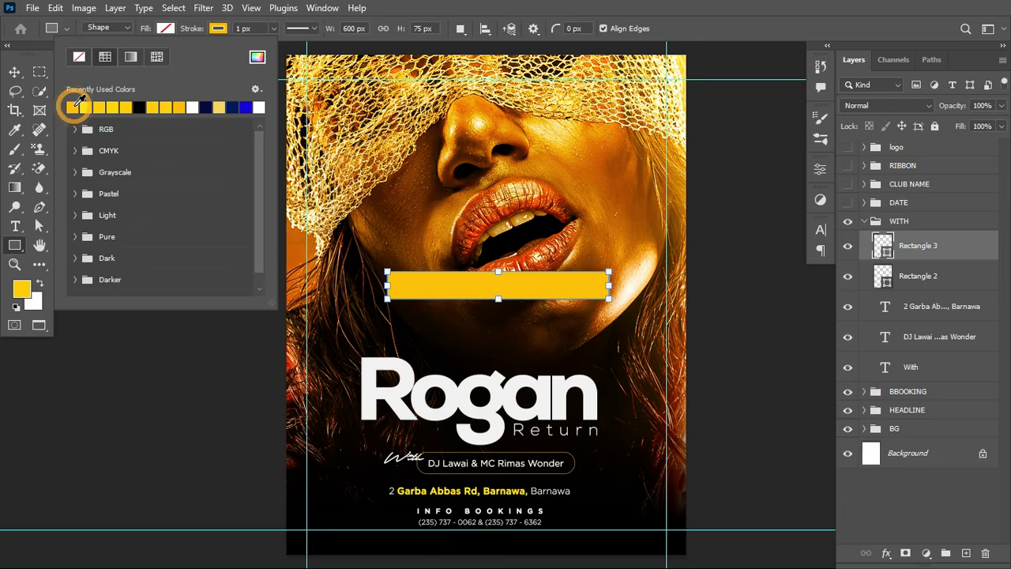
click(165, 30)
click(167, 30)
click(166, 30)
click(166, 30)
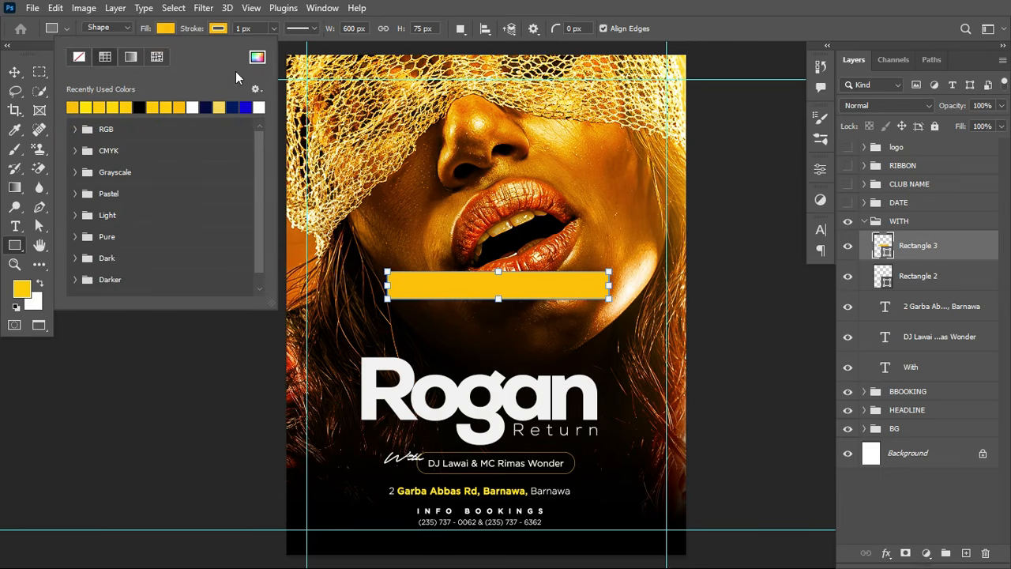
click(78, 57)
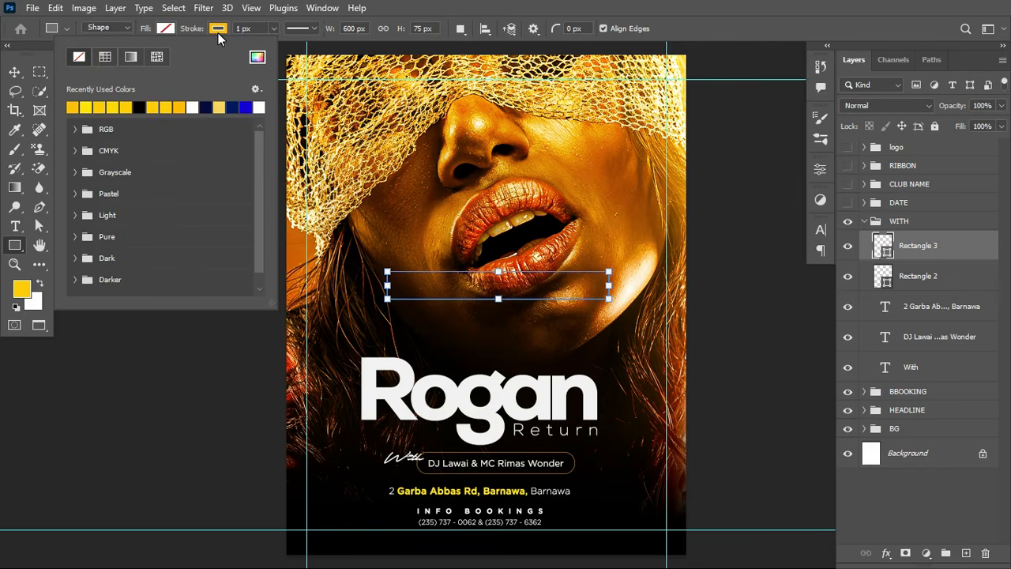
click(440, 21)
Step: Round all four linked corners of the new rectangle to 37.5 px
click(820, 169)
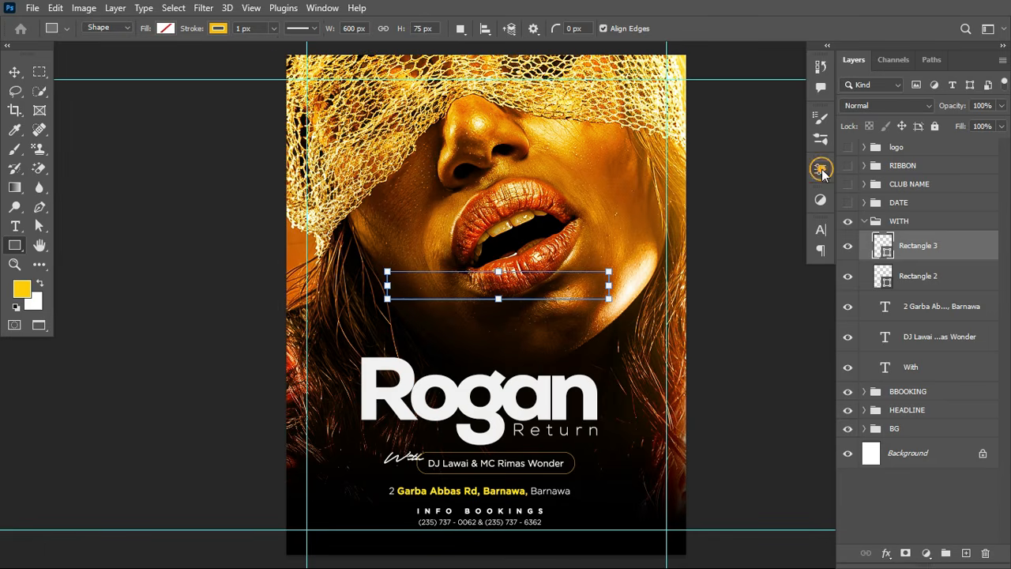
click(820, 168)
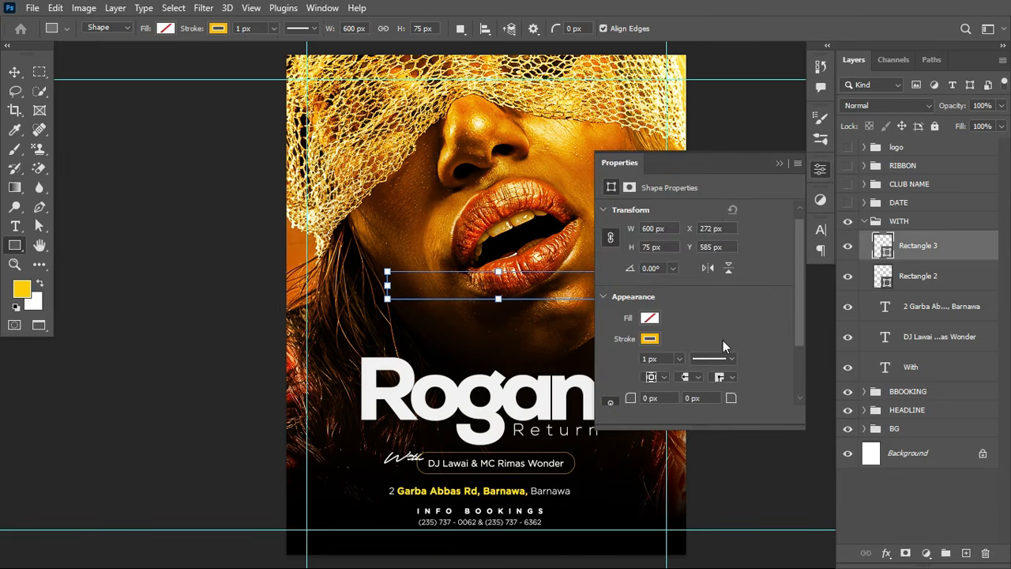
scroll(723, 340, down, 2)
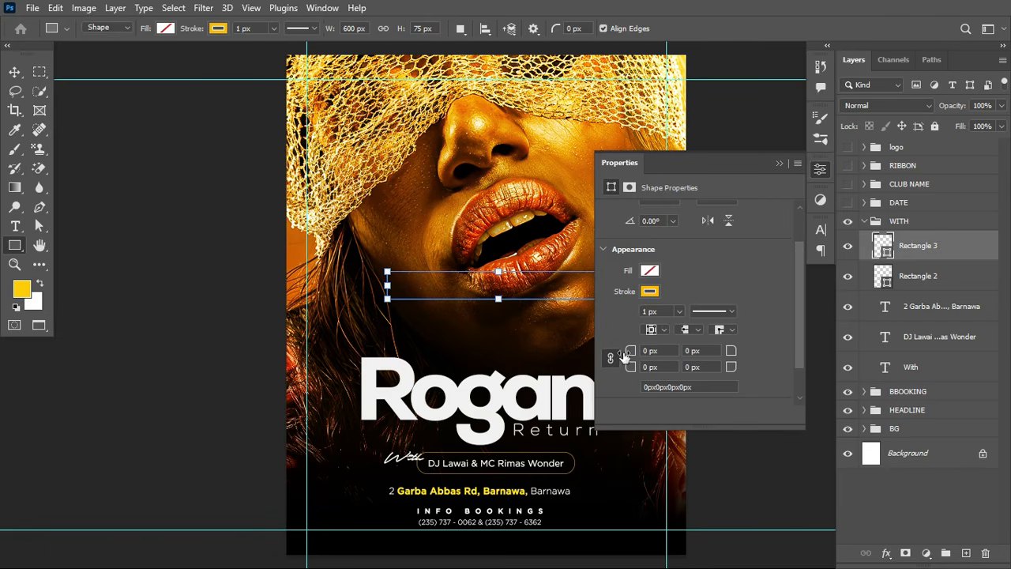
drag(624, 357, 780, 385)
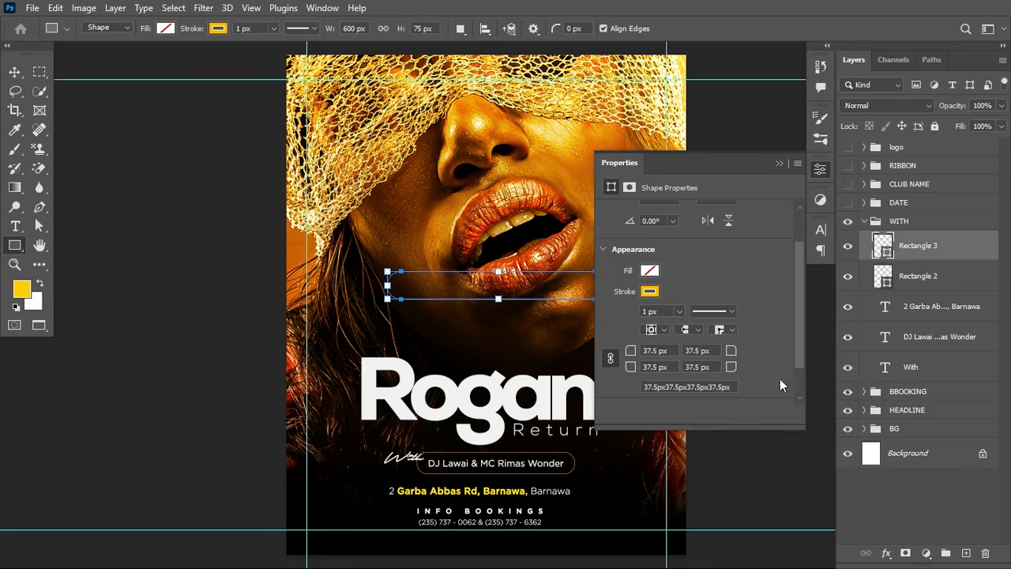
click(779, 166)
Step: Delete the practice rounded rectangle below the mouth from the WITH group
click(936, 220)
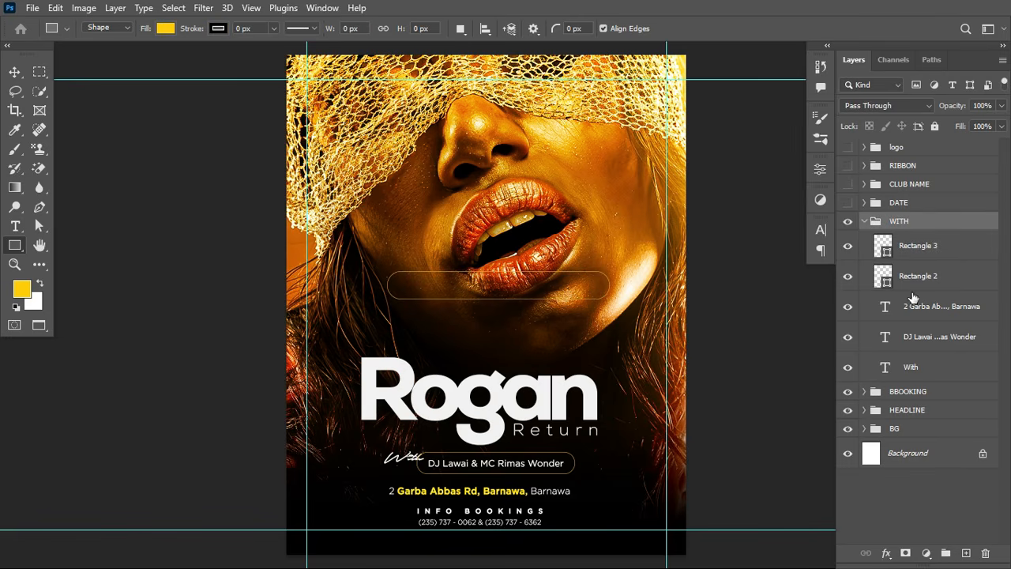
click(921, 245)
key(Delete)
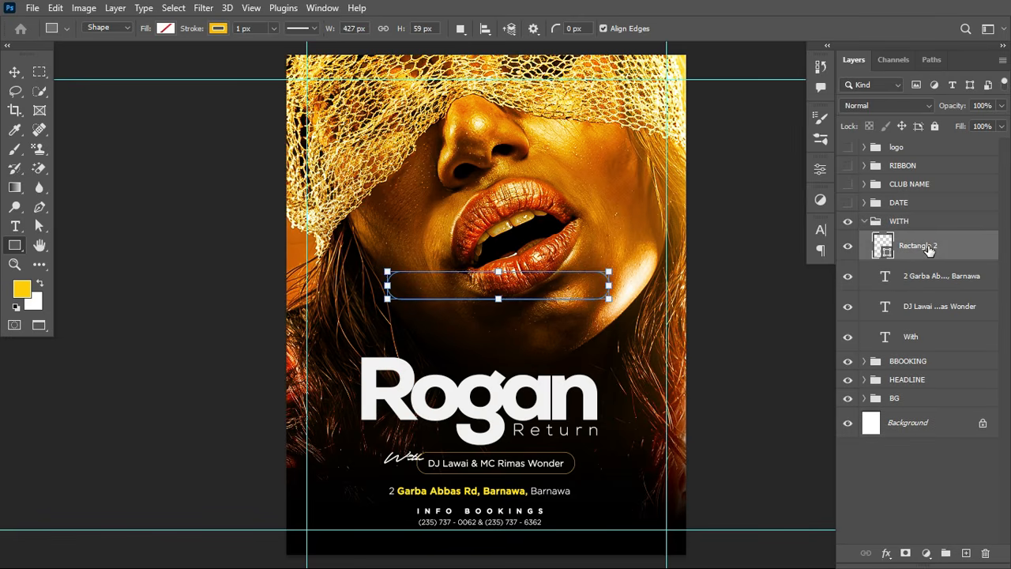
Step: Show the DATE group and check the font family, style and size of its circular date text
click(14, 72)
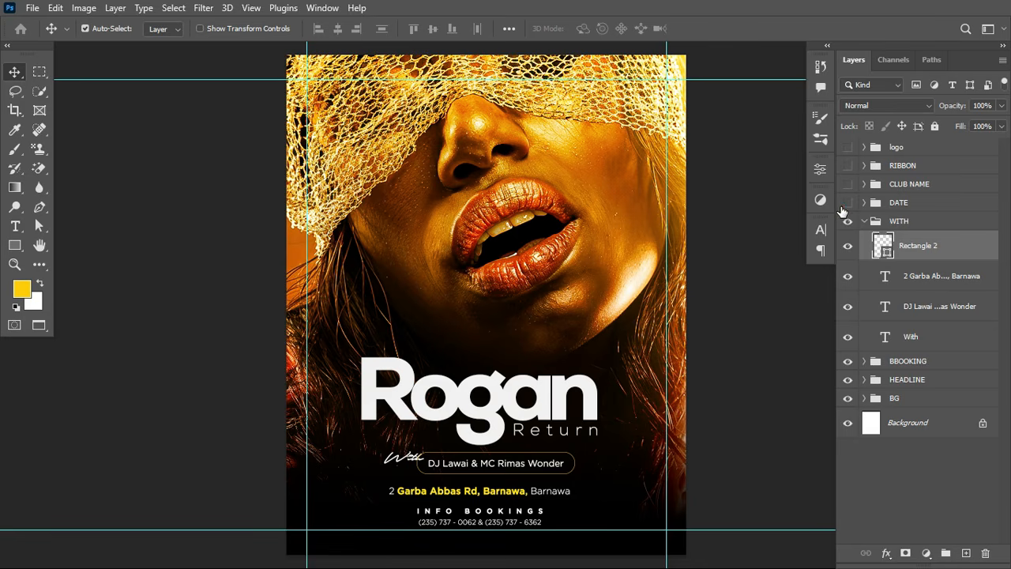
click(847, 203)
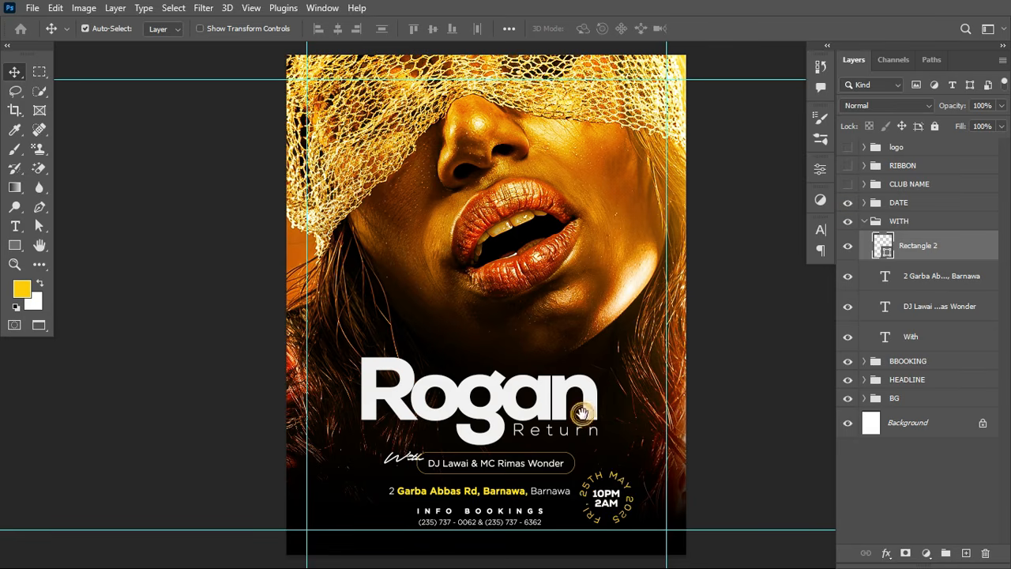
mouse_move(582, 413)
mouse_down()
mouse_move(579, 378)
mouse_move(581, 393)
mouse_up()
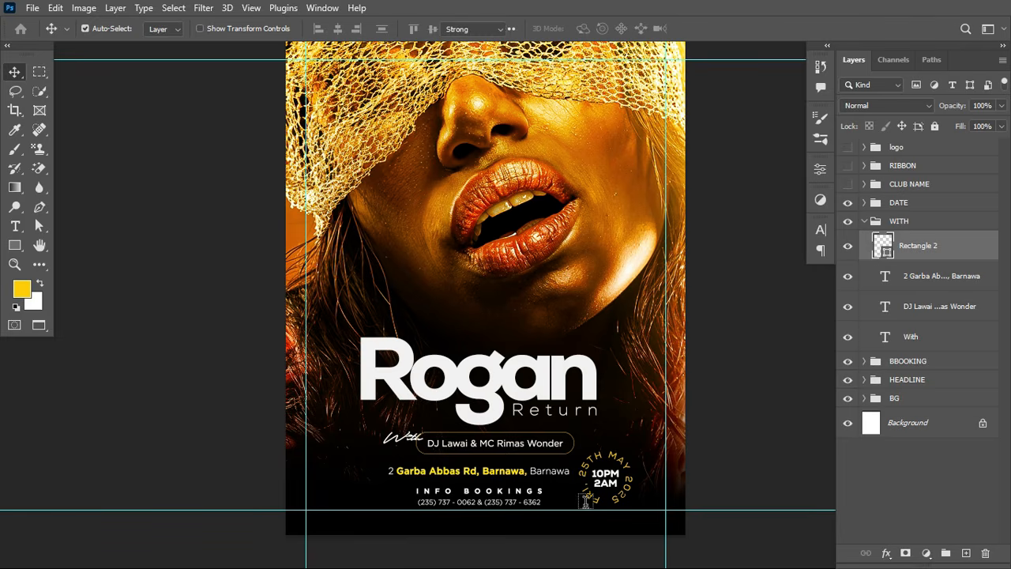
key(t)
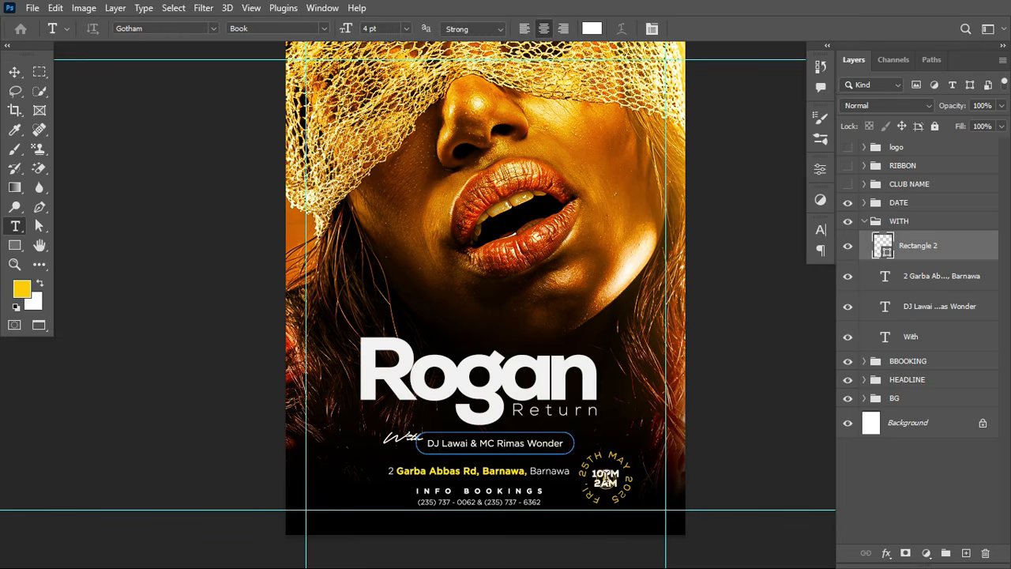
click(616, 497)
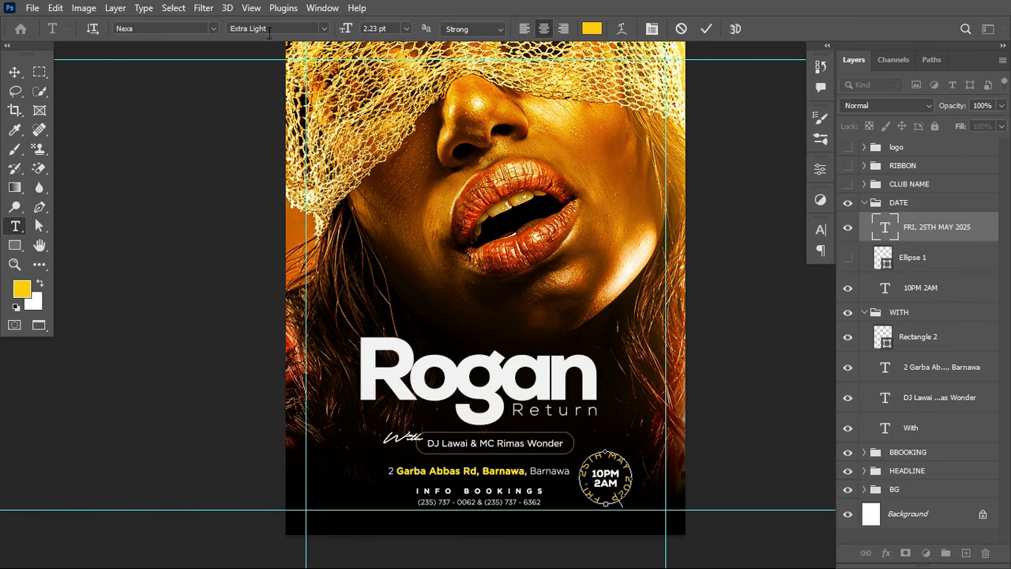
key(ctrl+Return)
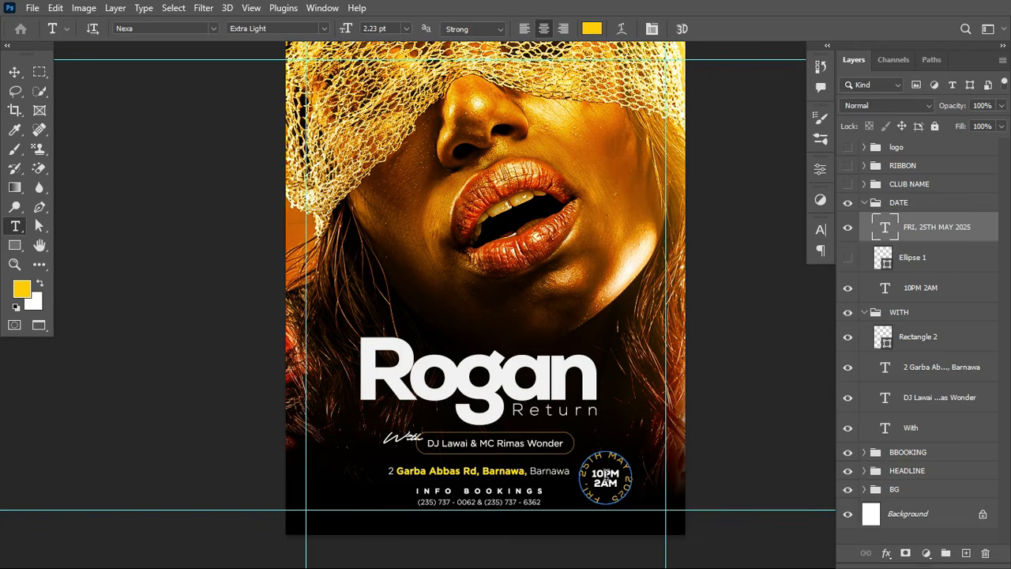
Step: Compare the font settings of the 10PM 2AM text with those of the circular date text around it
click(604, 474)
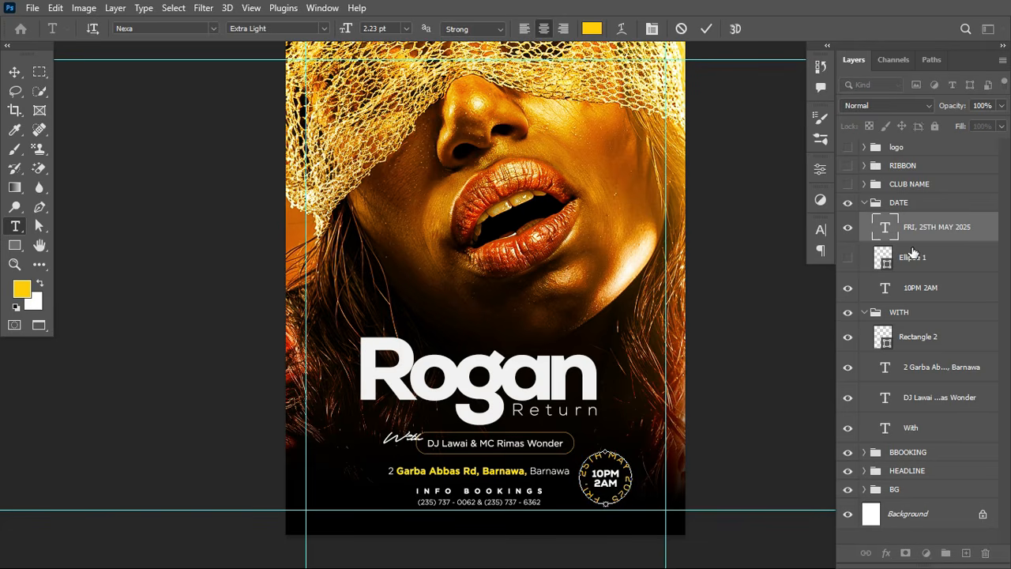
click(917, 291)
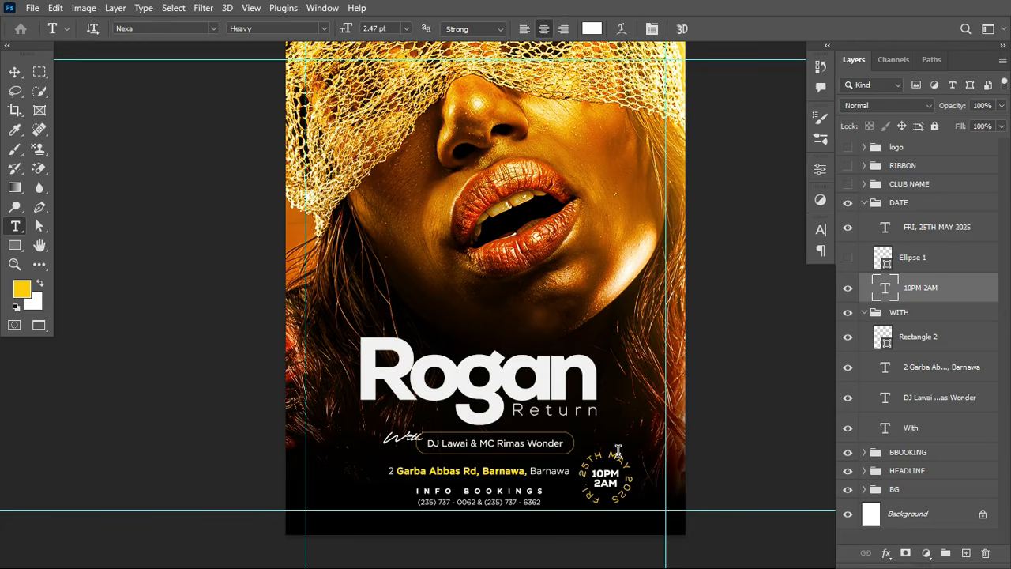
click(618, 451)
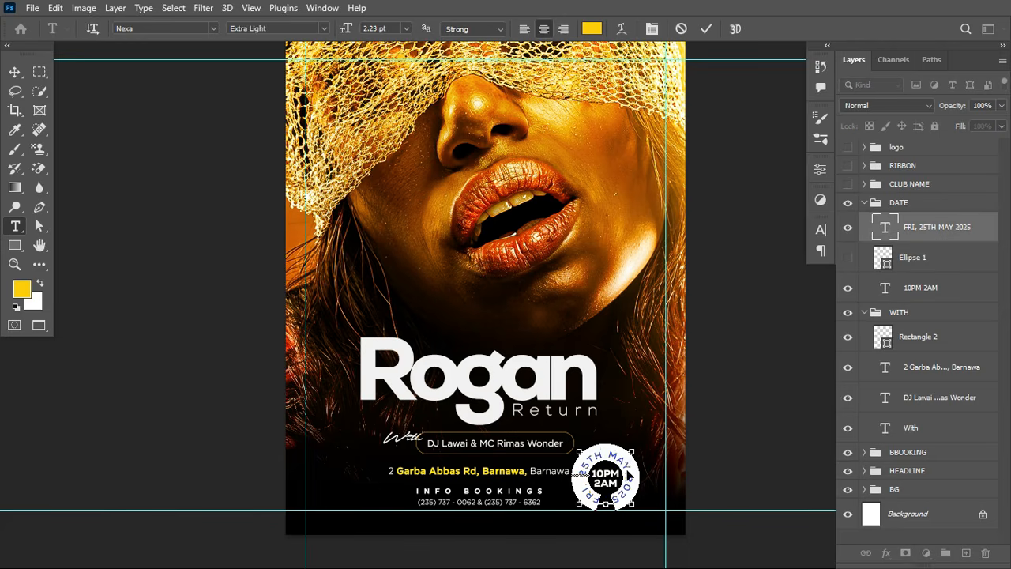
key(ctrl+Return)
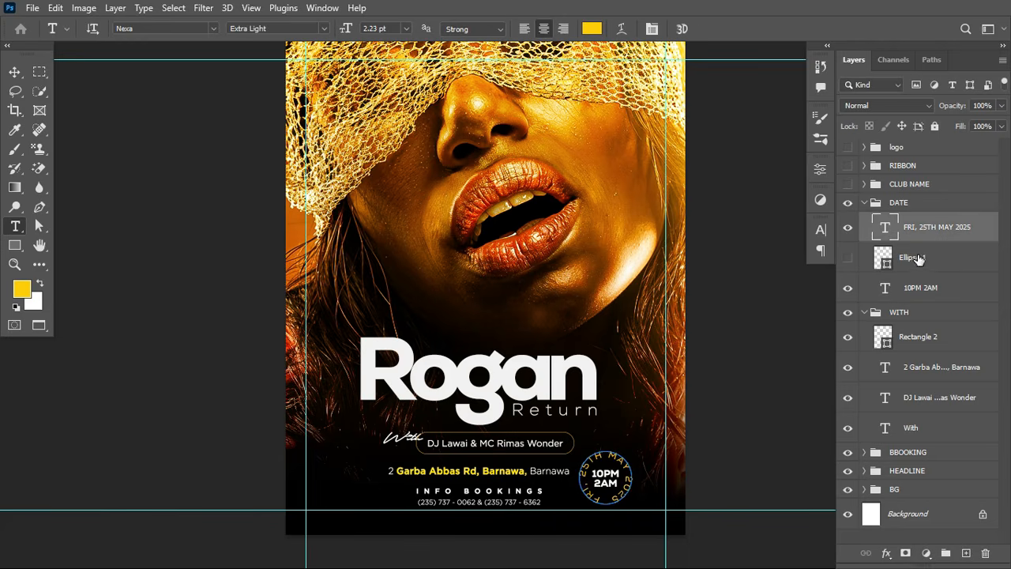
Step: Draw a practice circle about 214 px in diameter over the cheek beside the mouth, above Ellipse 1 in the DATE group
click(917, 258)
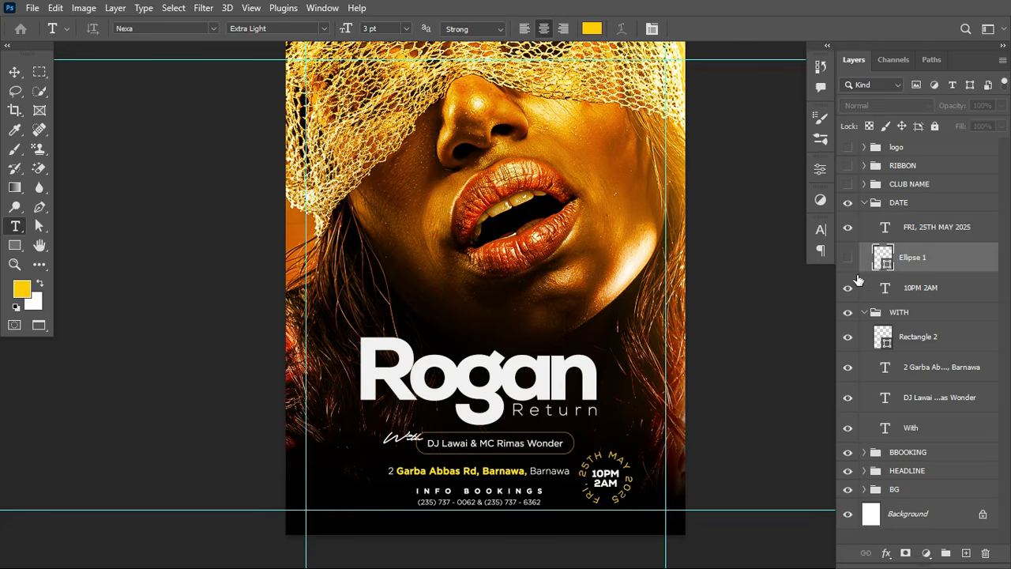
click(18, 250)
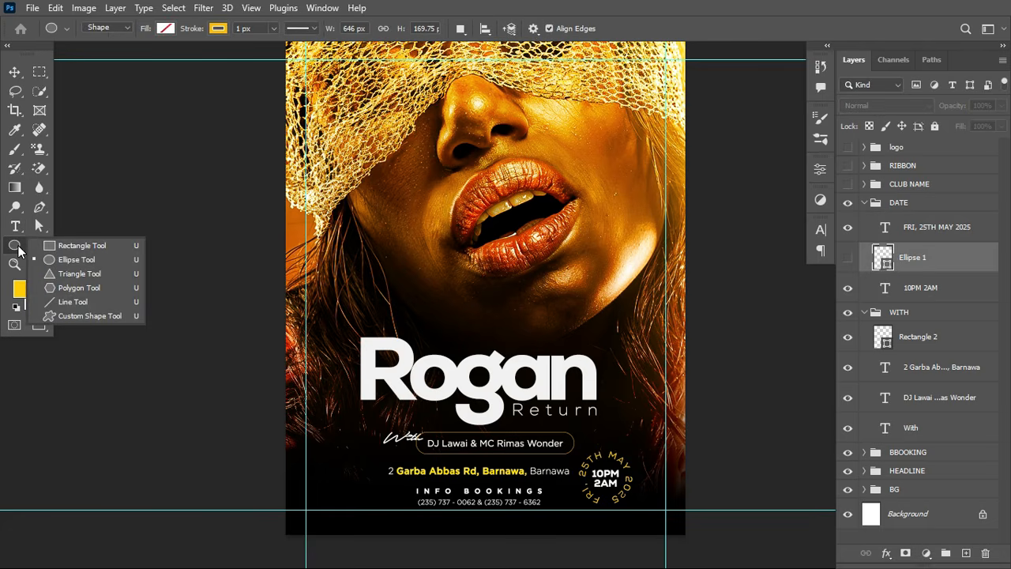
click(78, 261)
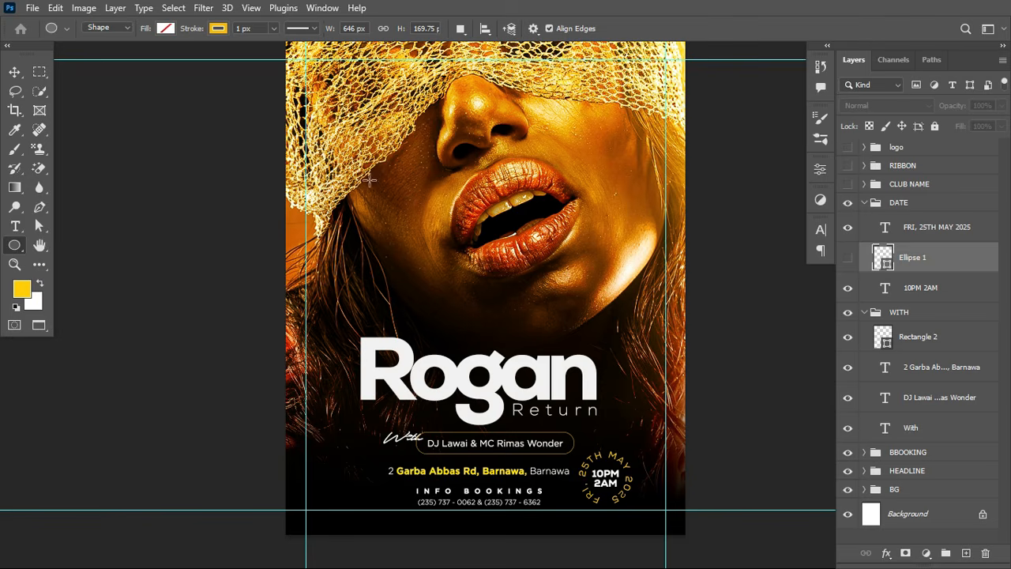
drag(393, 201, 471, 296)
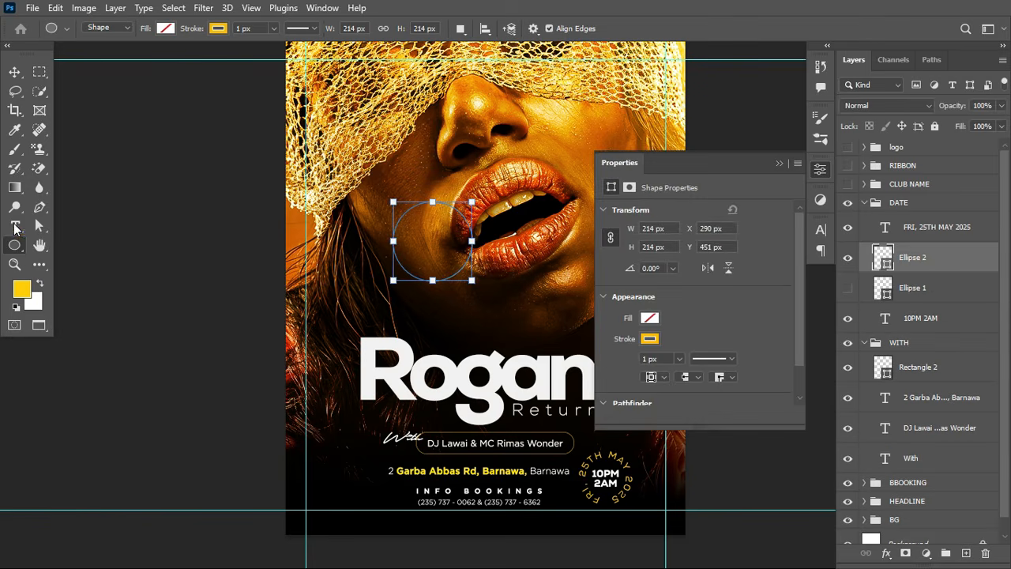
Step: Add the text "FRI, 25TH MAY 2025" along the path of the practice circle
click(13, 226)
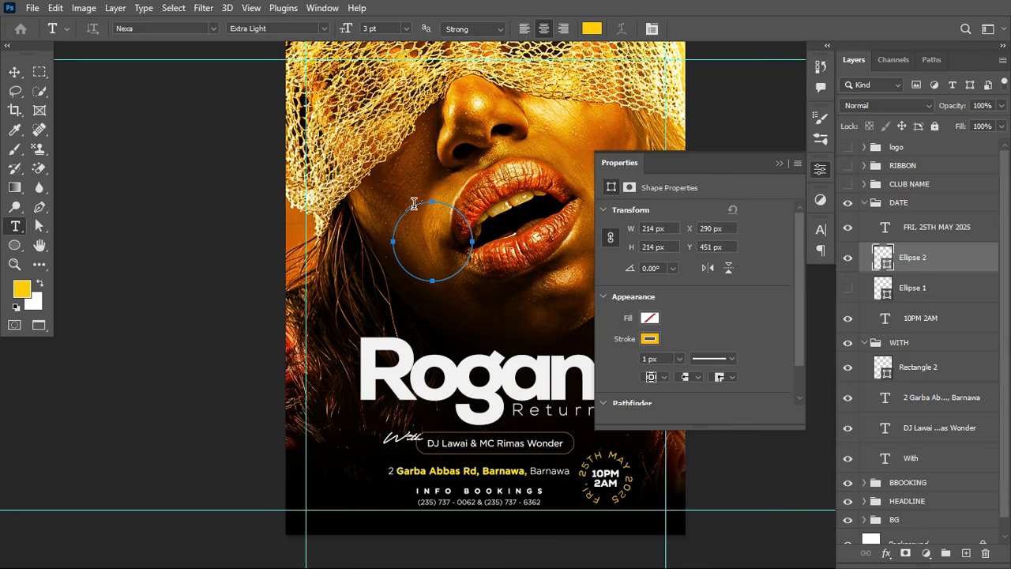
click(414, 207)
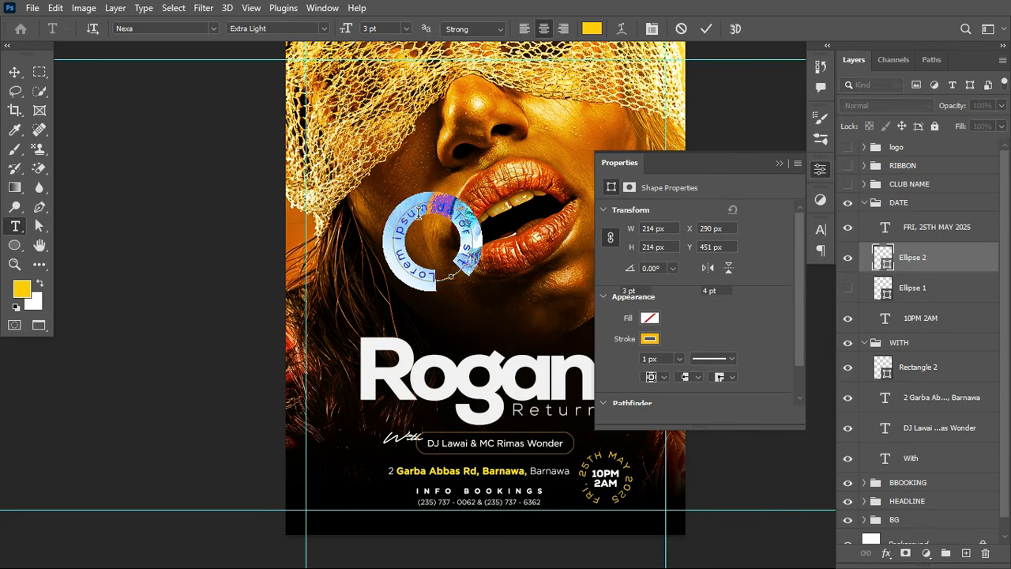
text(FRI, 25TH MAY 2025)
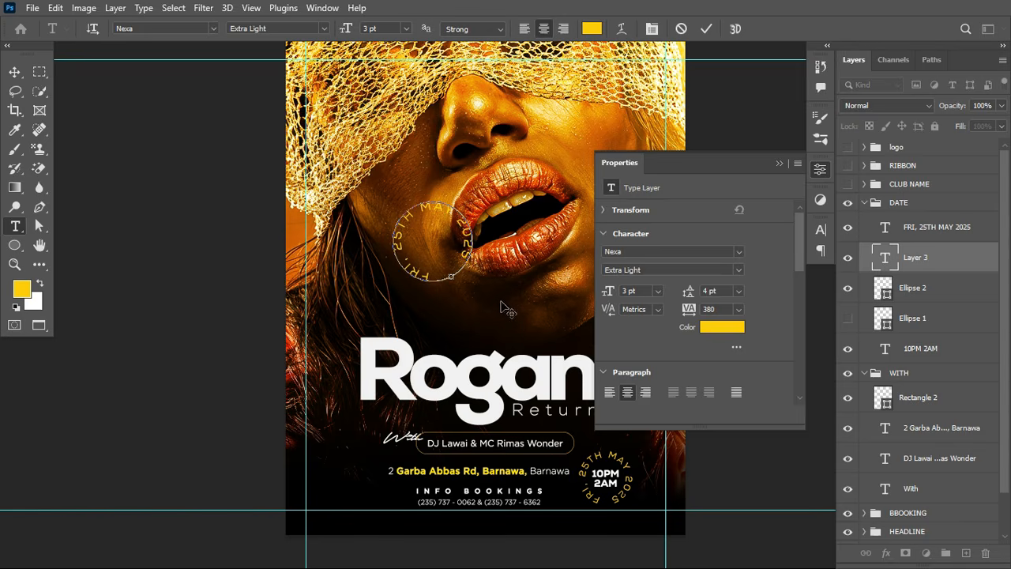
click(706, 29)
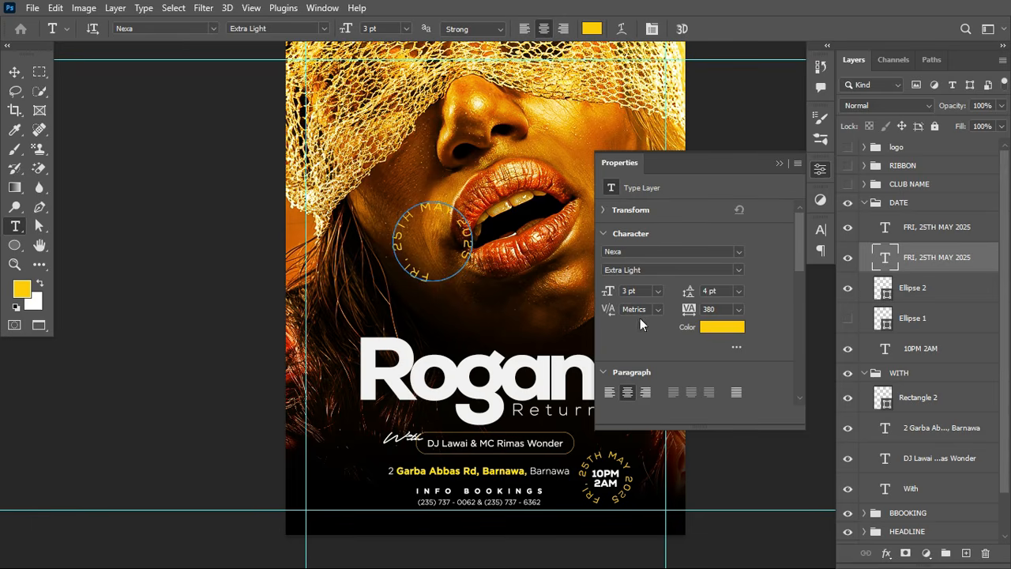
Step: Set the practice circular text's baseline shift to 2 pt and its tracking to 100
click(821, 234)
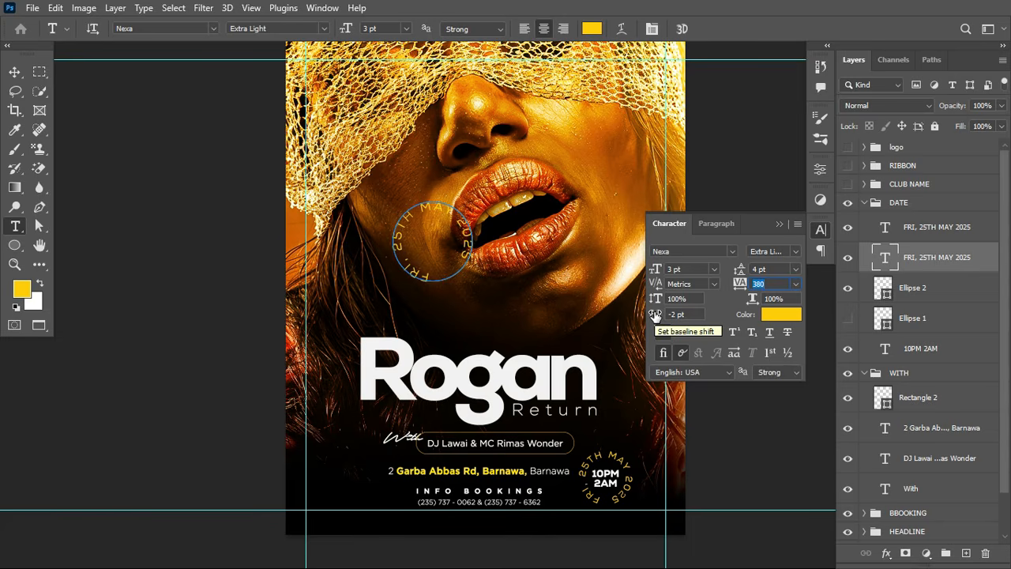
mouse_move(655, 316)
mouse_down()
mouse_move(670, 316)
mouse_move(653, 316)
mouse_up()
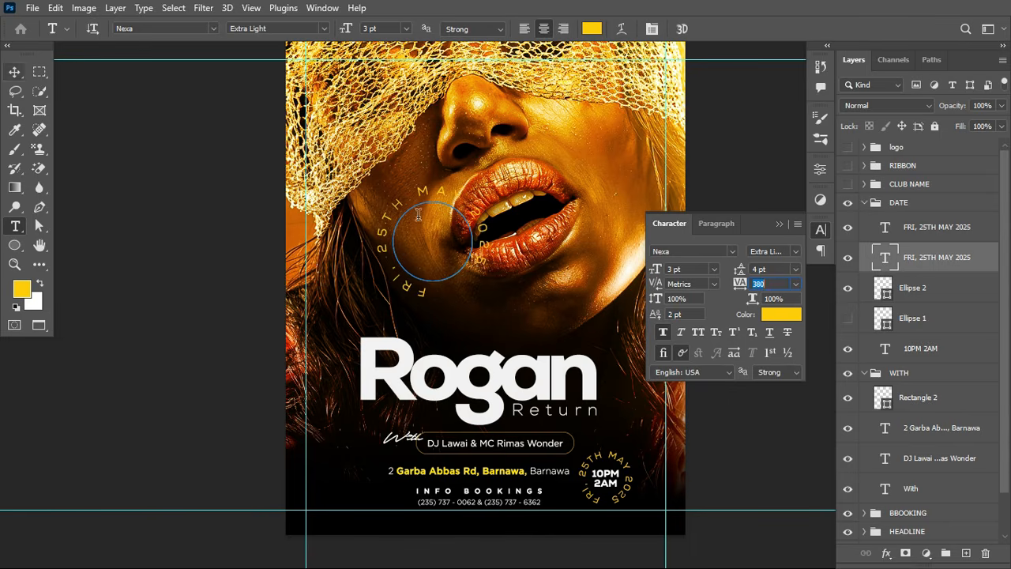
drag(749, 287, 730, 287)
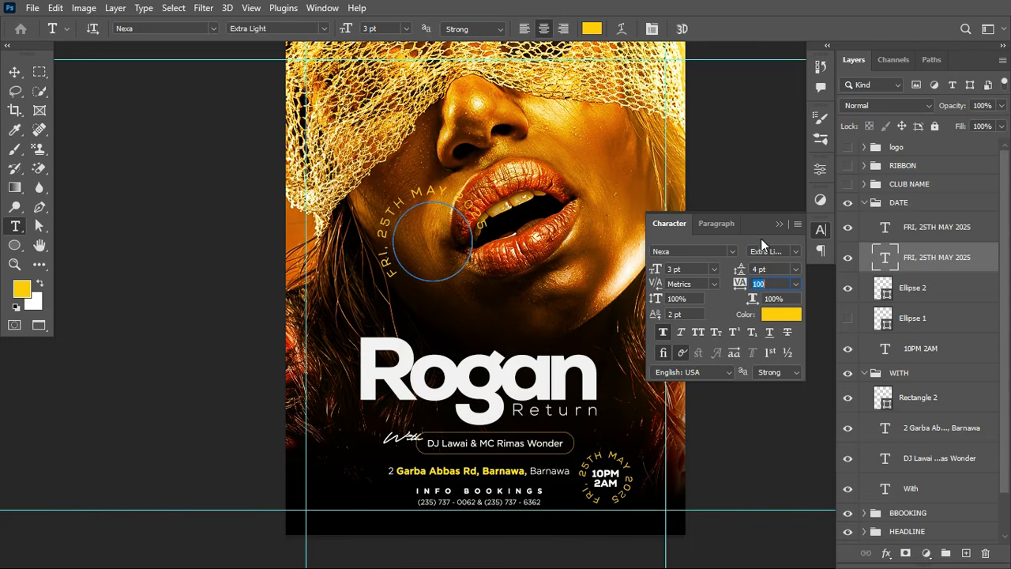
click(780, 224)
Step: Rotate the practice circular text clockwise by about 39 degrees around its circle
key(ctrl+t)
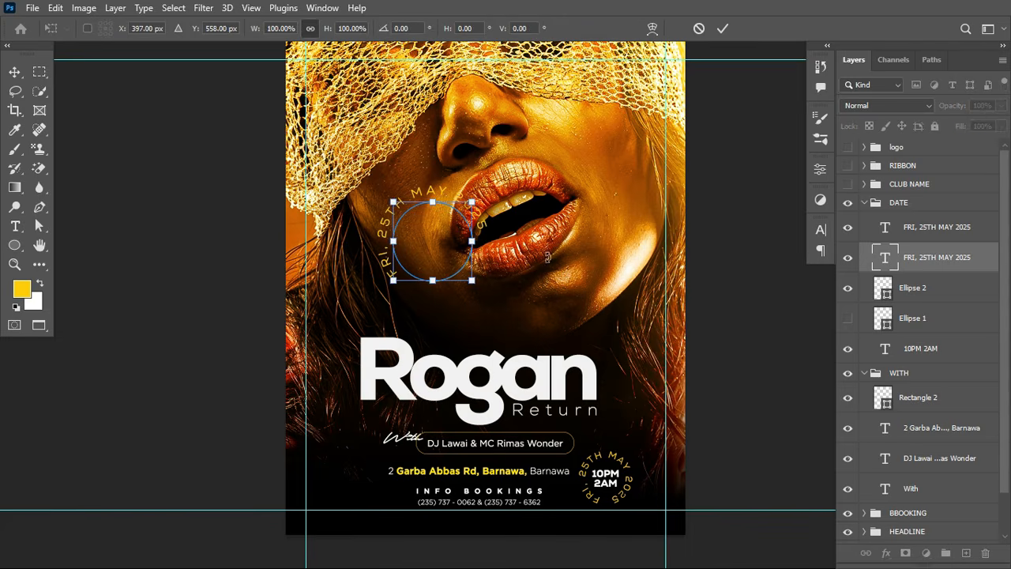
drag(486, 170, 534, 208)
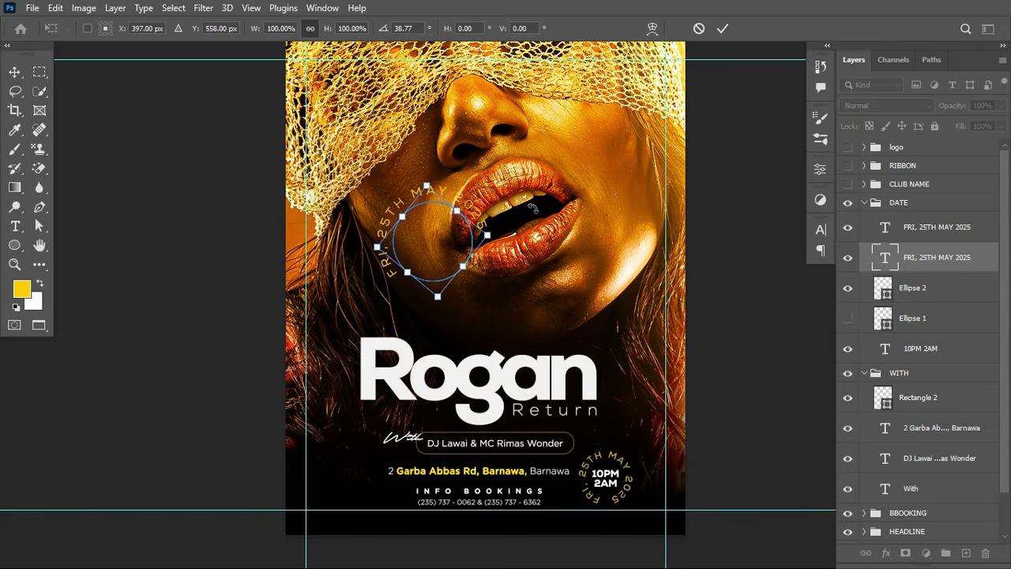
click(720, 29)
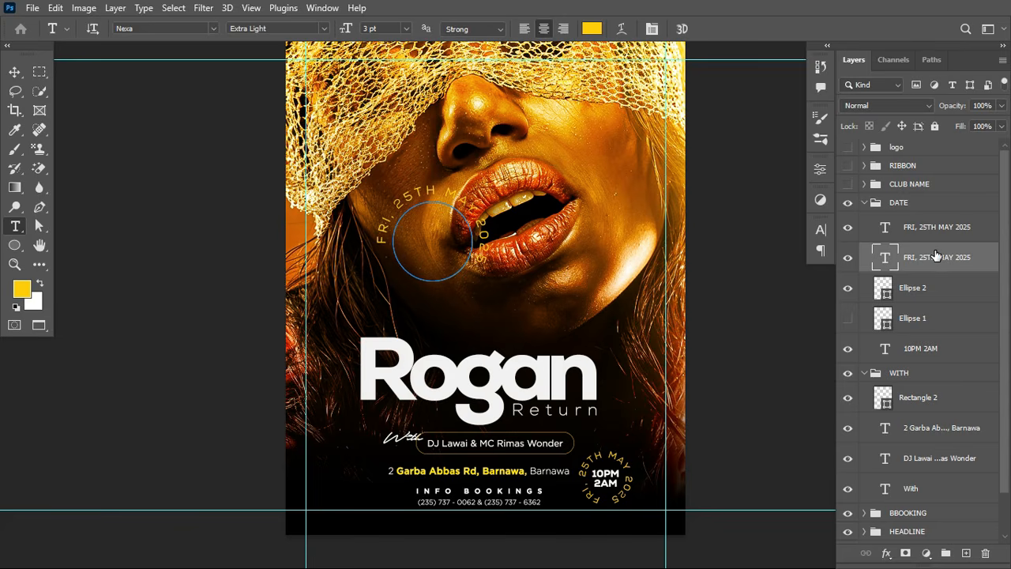
Step: Delete the practice circular text and its Ellipse 2 circle, and collapse the DATE group
key(Delete)
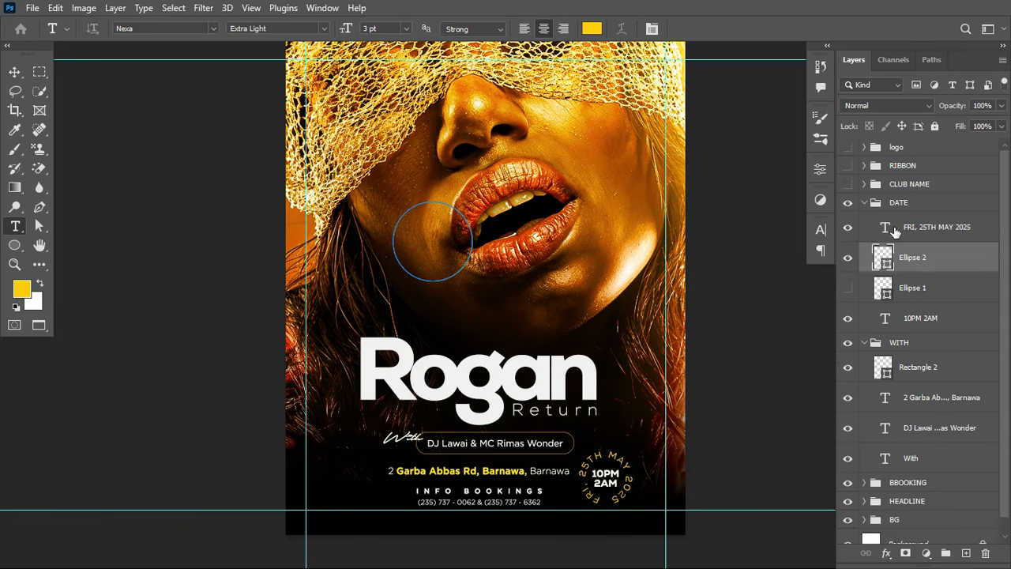
key(Delete)
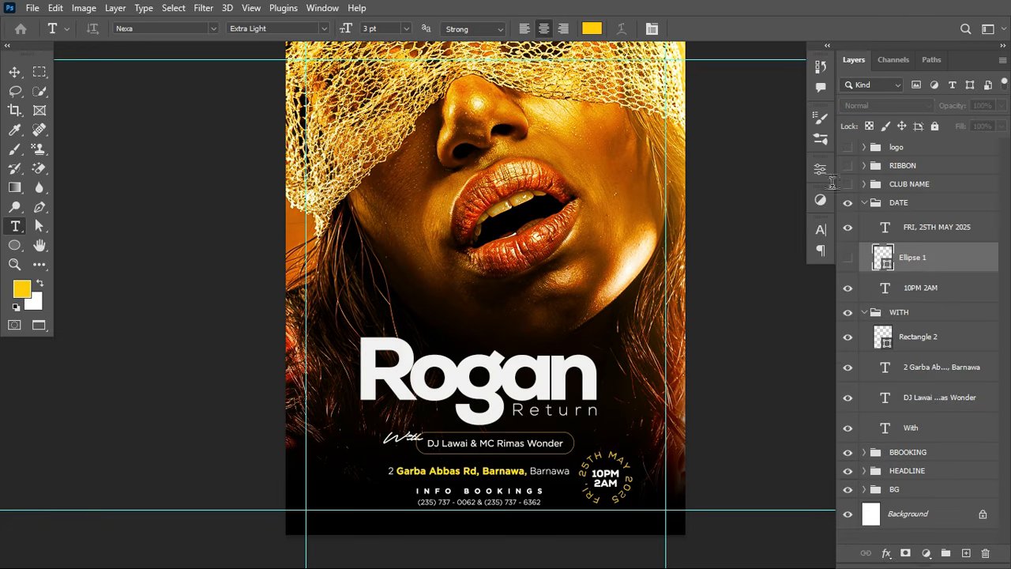
click(864, 203)
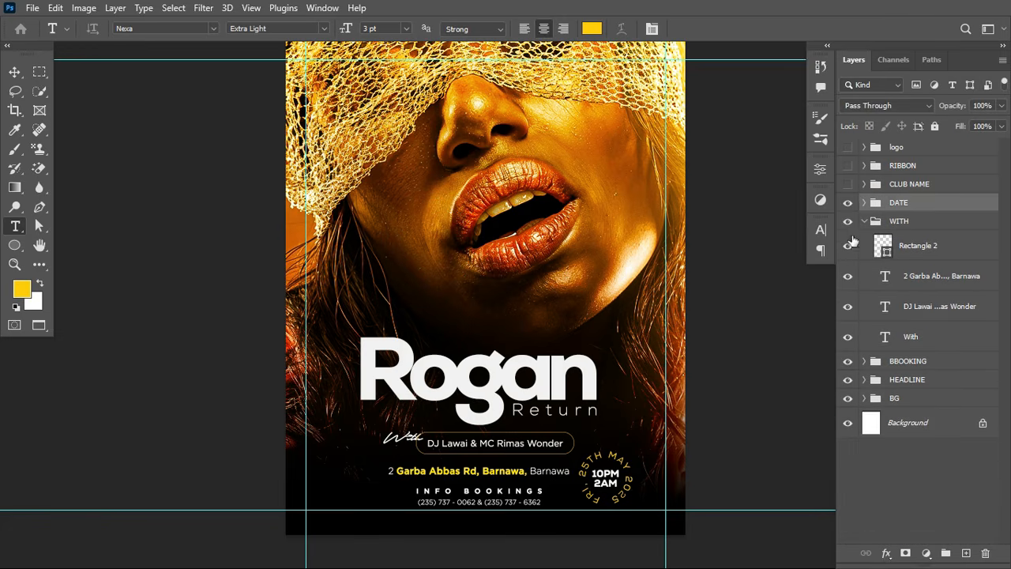
Step: Show the CLUB NAME group and check the font family, style and size of the "Exclusive Ballers Castle" text
click(848, 184)
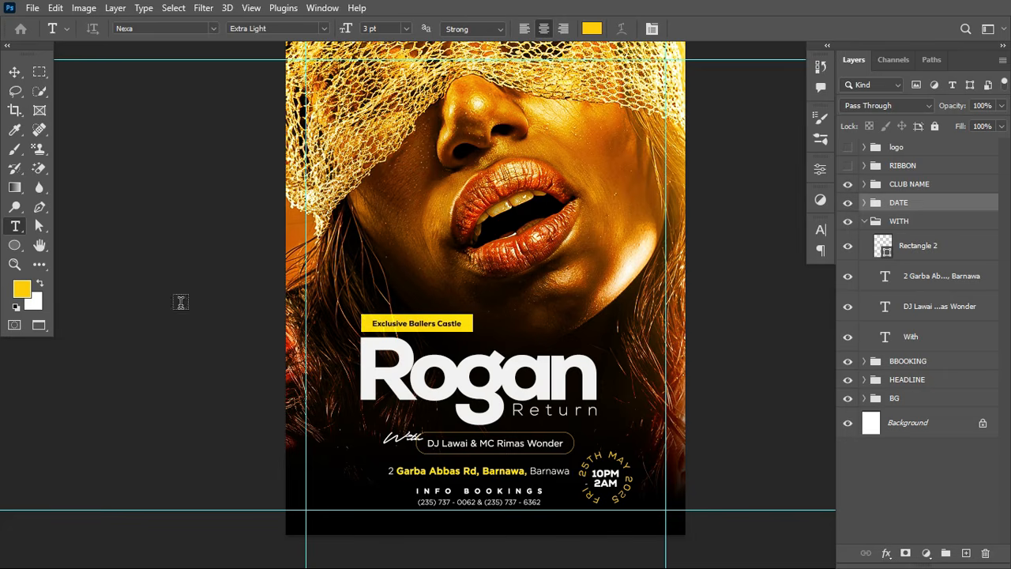
click(431, 323)
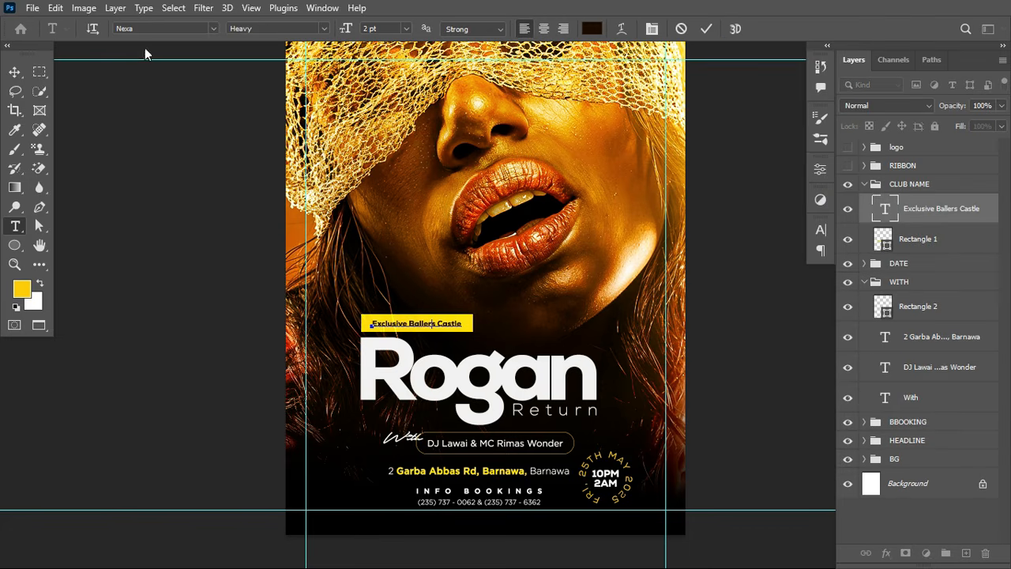
click(706, 28)
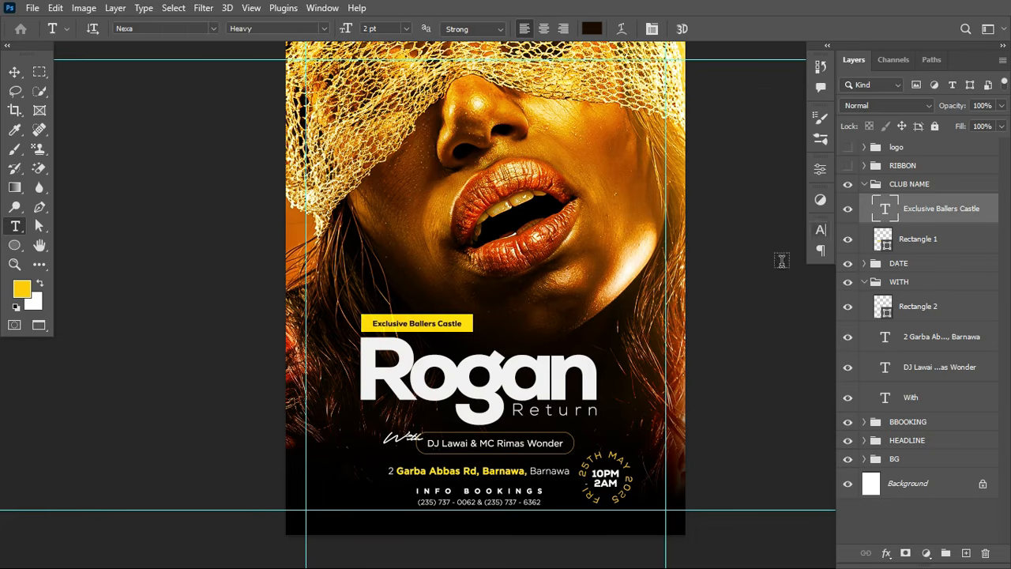
Step: Check the fill colour code of the rectangle behind the club name, and collapse the CLUB NAME and WITH groups
double_click(884, 239)
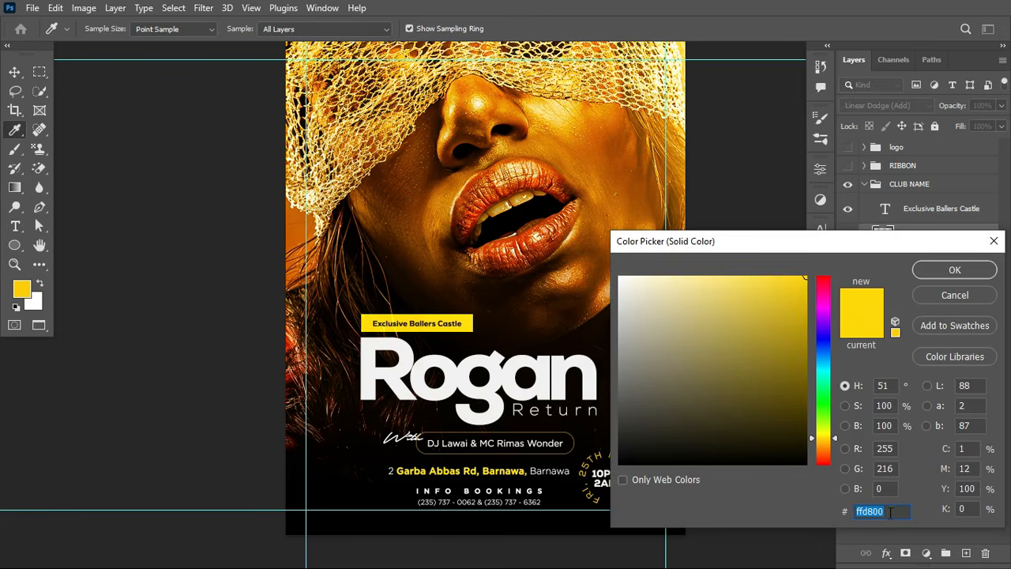
click(955, 294)
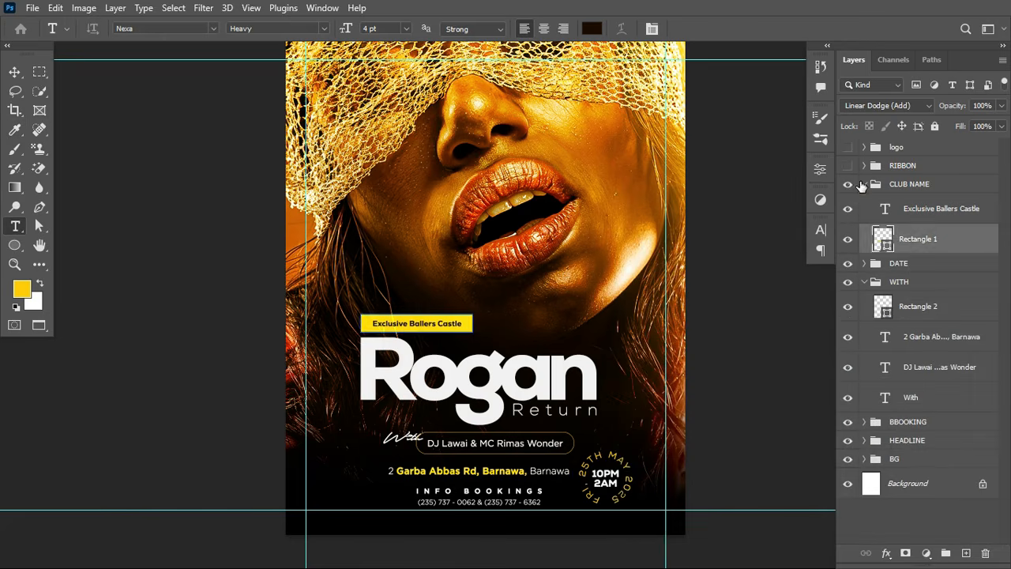
click(862, 186)
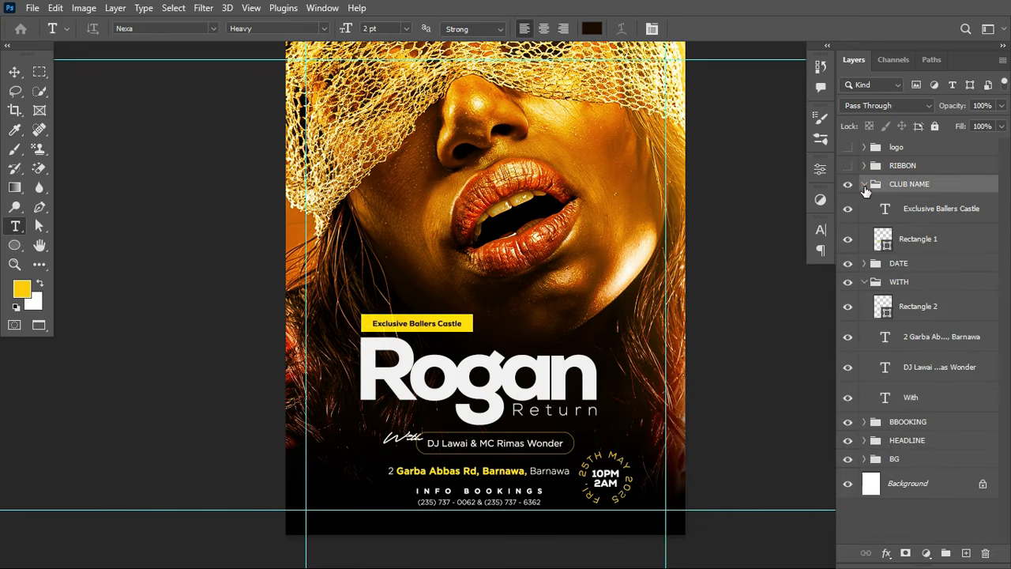
click(865, 185)
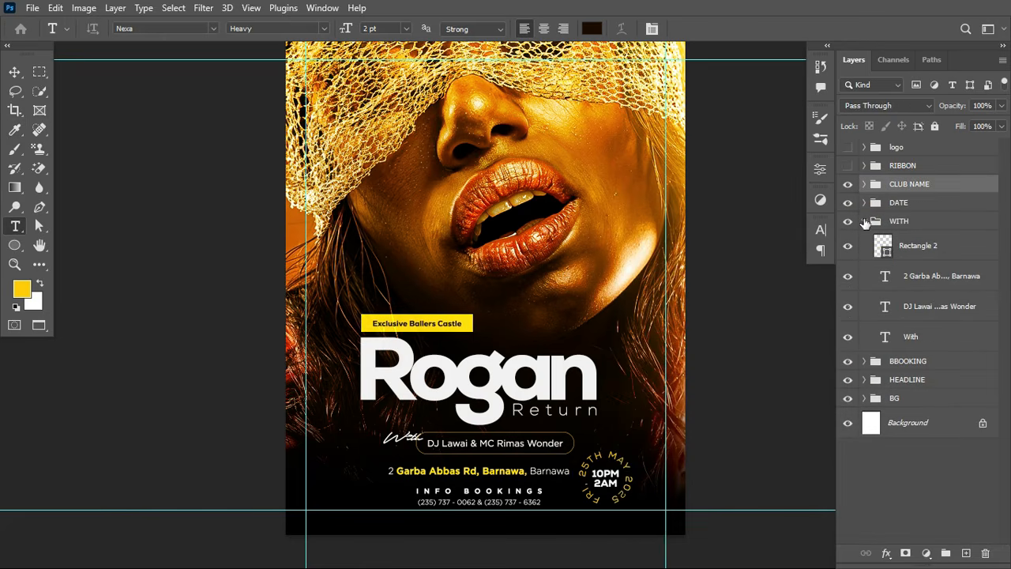
click(865, 221)
Step: Show the RIBBON group and expand it to see its shape layers
click(848, 165)
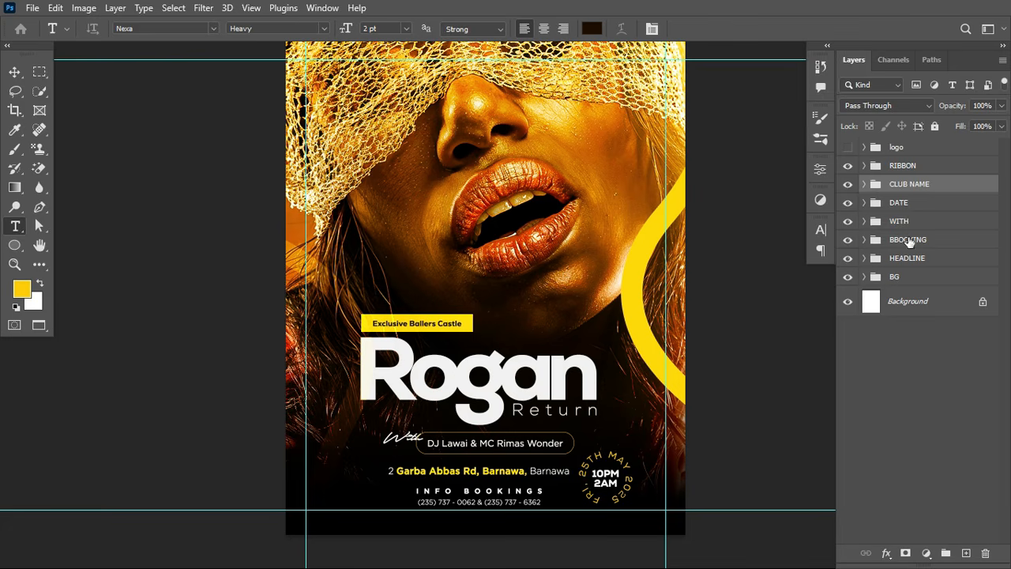
click(874, 165)
click(864, 165)
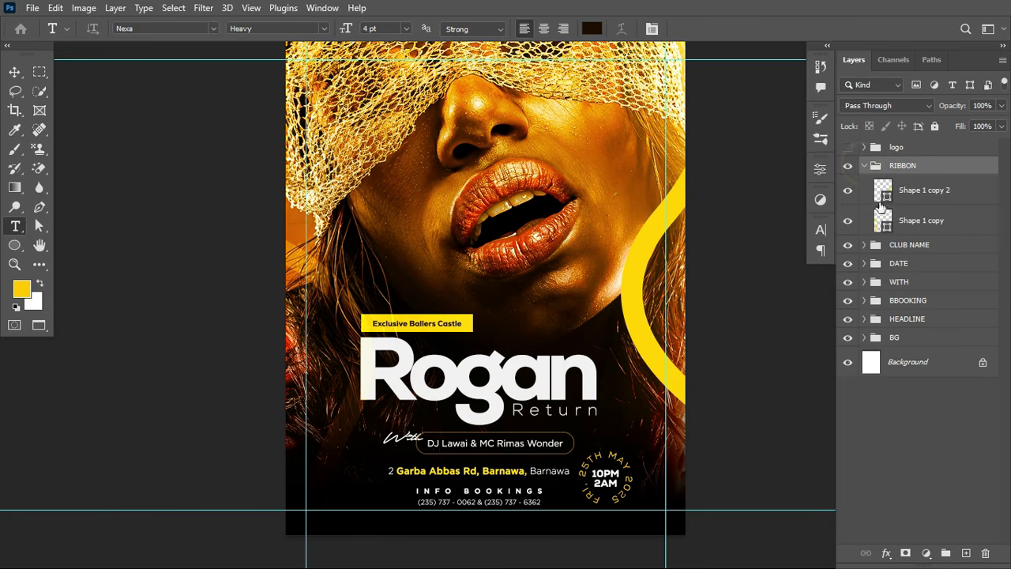
Step: Draw an S-shaped curve about 263 px wide and 934 px high from the netting to the "With" text, using the Pen tool in Shape mode
click(38, 206)
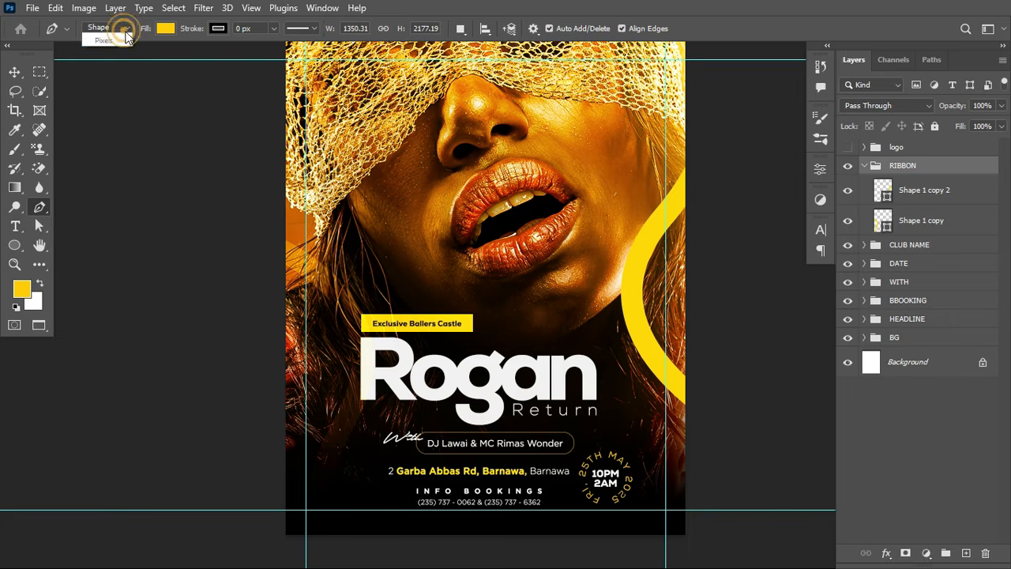
click(112, 39)
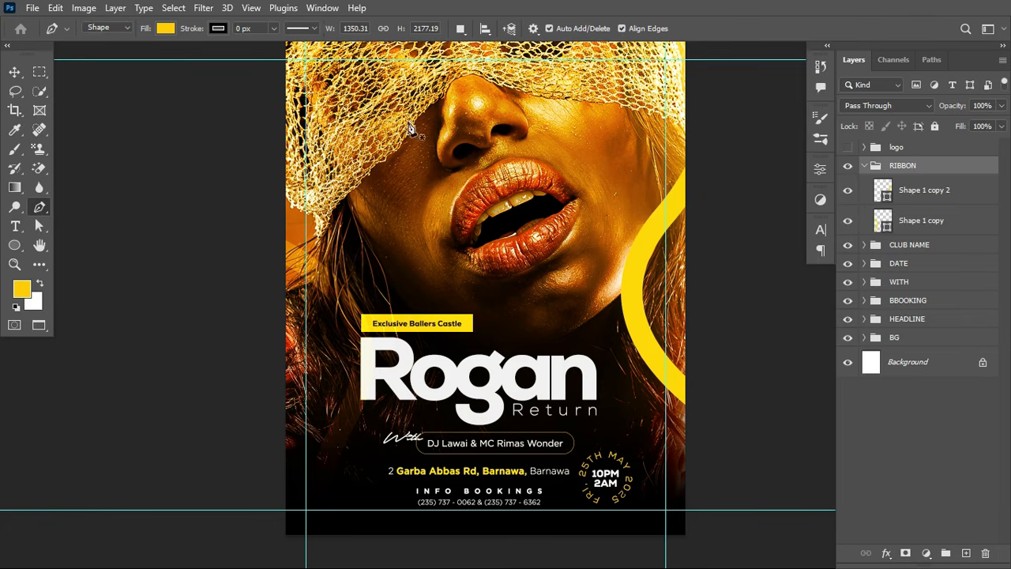
click(354, 93)
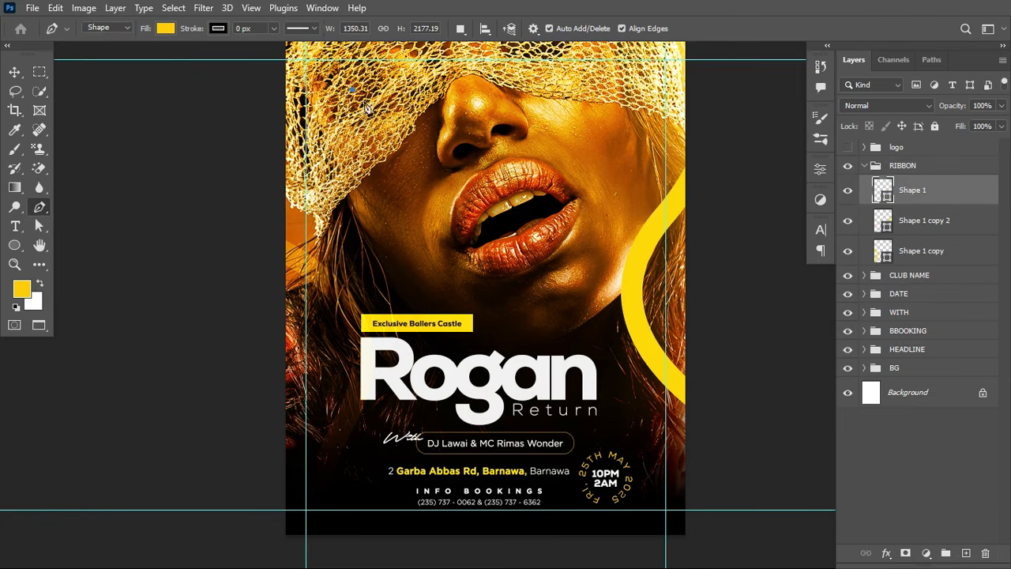
drag(354, 285, 230, 410)
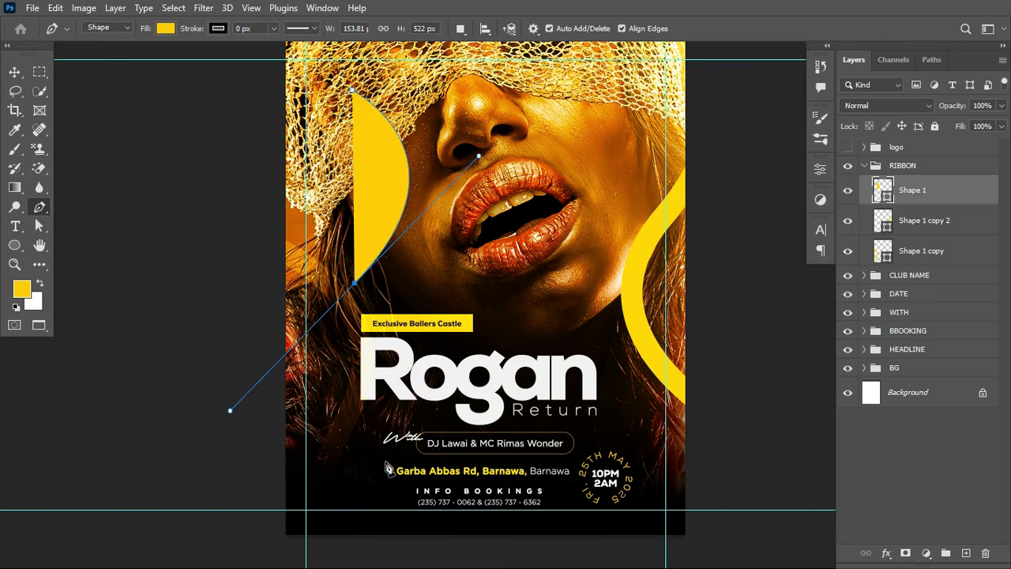
drag(511, 432, 574, 348)
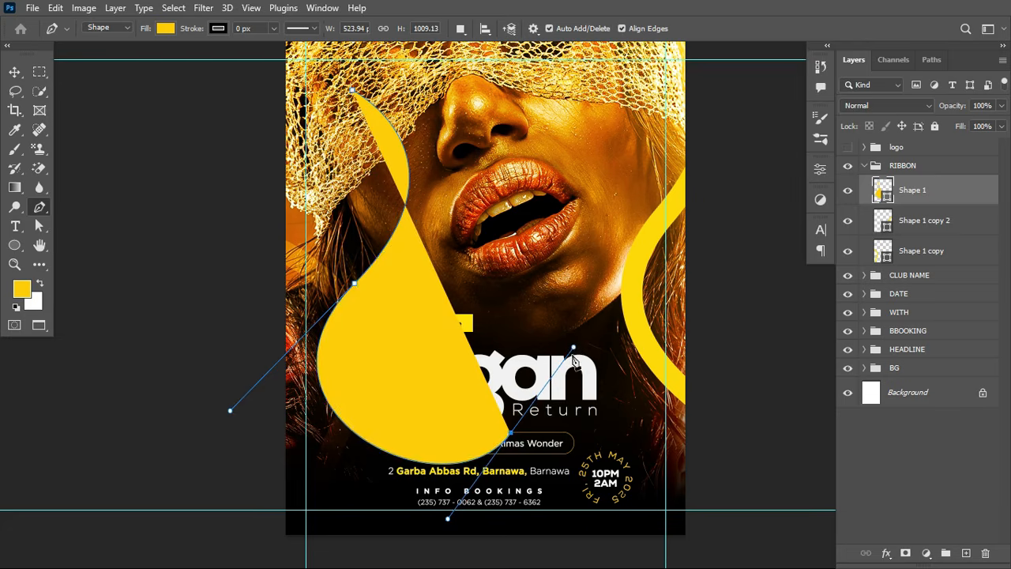
key(ctrl+z)
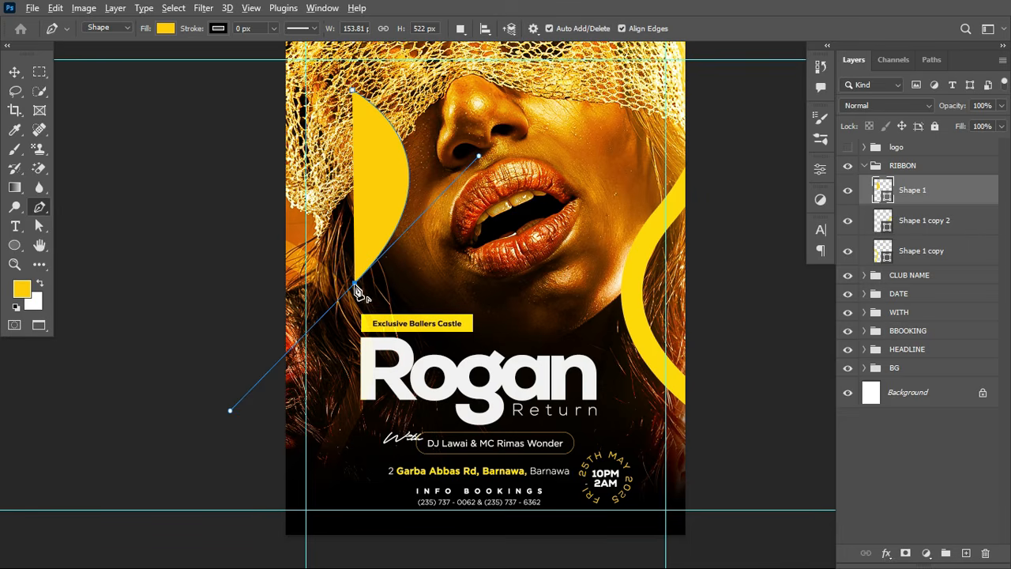
drag(422, 435, 590, 439)
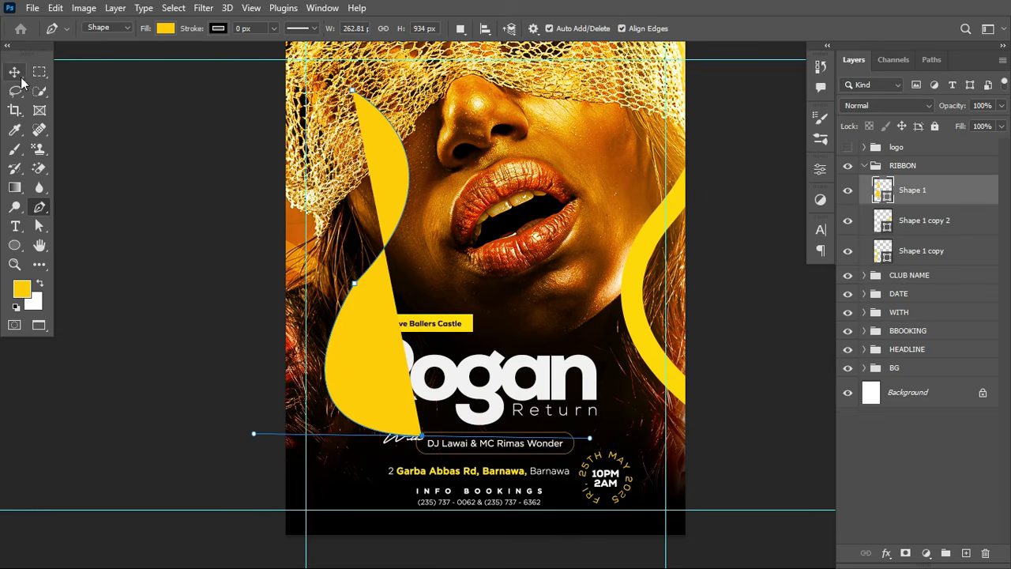
Step: Remove the fill of the S-shaped curve and set its stroke colour to yellow
click(165, 30)
click(79, 56)
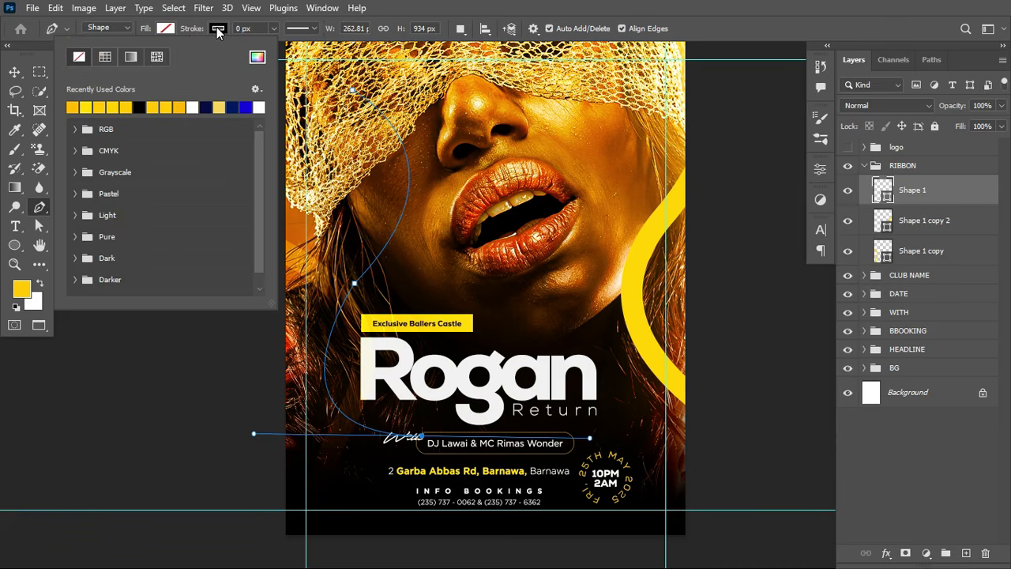
click(218, 30)
click(124, 106)
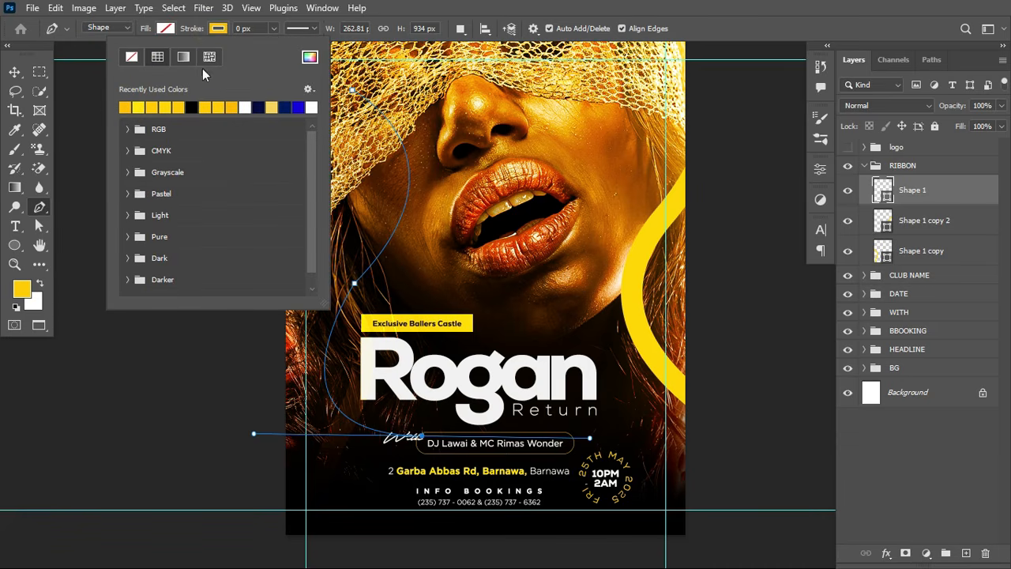
Step: Set the S-shaped curve's stroke to the yellow of the club name rectangle (ffe100) and its stroke width to 63 px
click(310, 57)
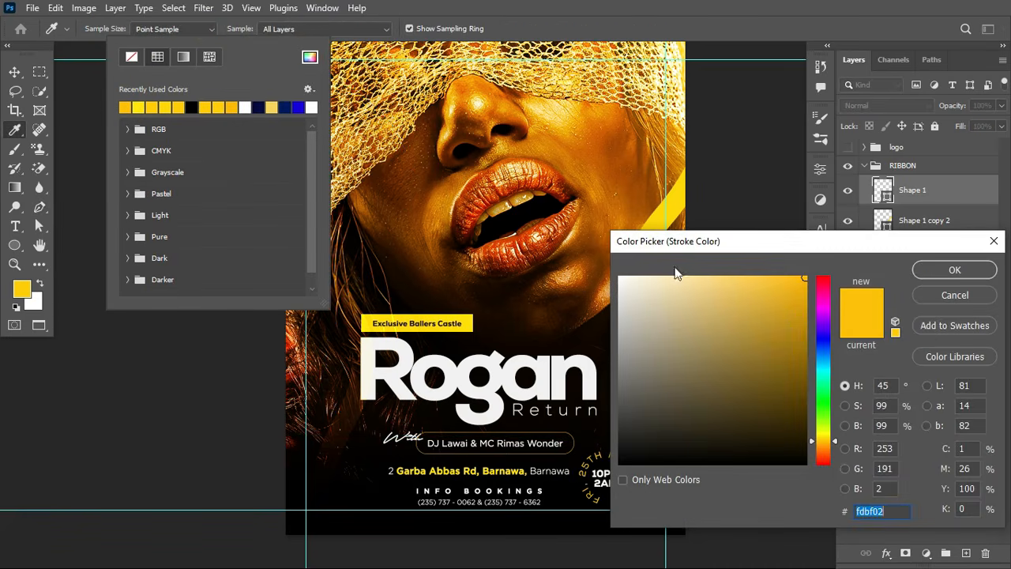
click(474, 314)
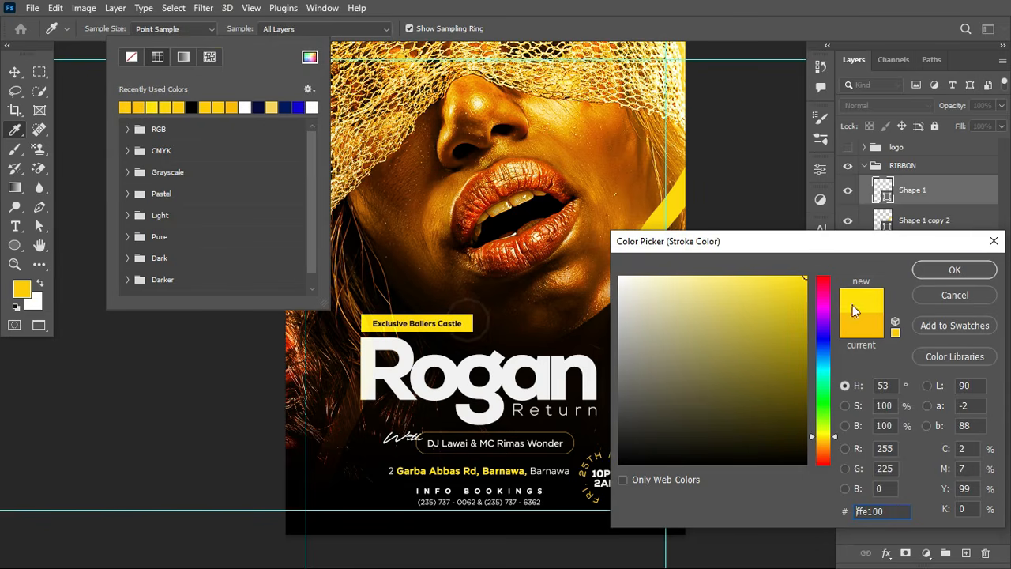
click(936, 272)
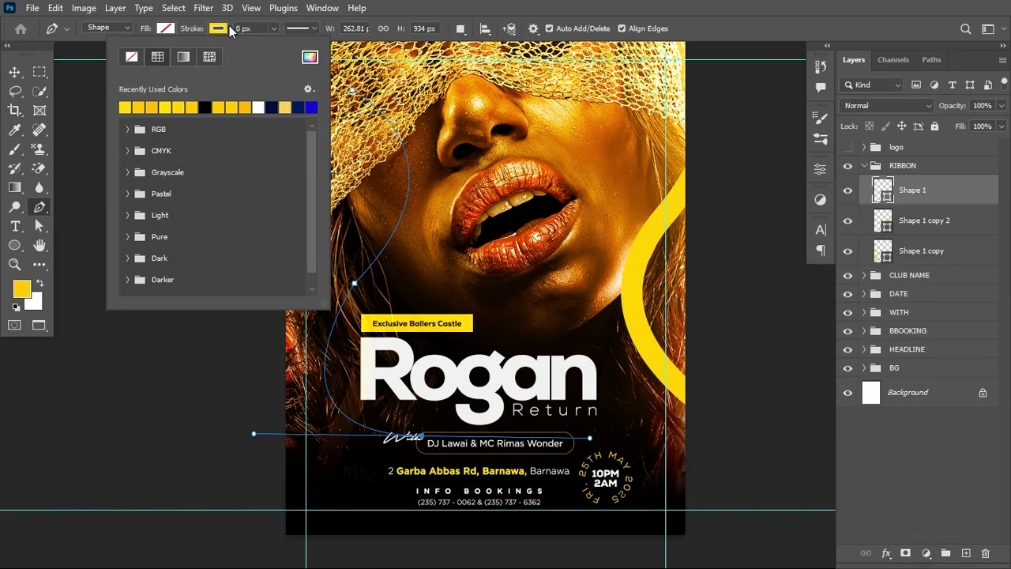
drag(192, 29, 236, 49)
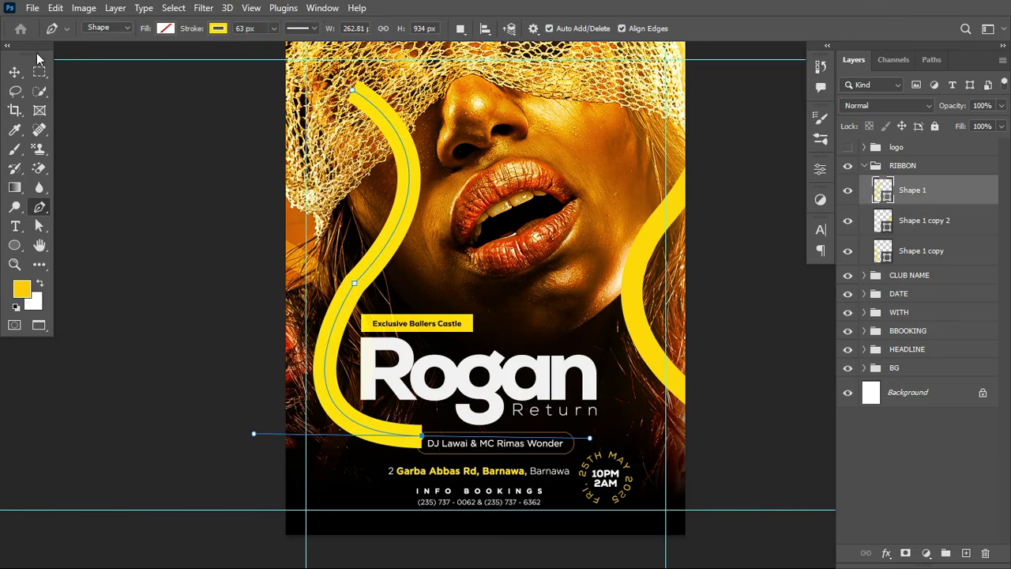
Step: Move the S-shaped curve over the right side of the face and set its blend mode to Soft Light
click(14, 72)
mouse_move(409, 191)
mouse_down()
mouse_move(353, 294)
mouse_move(352, 180)
mouse_move(643, 229)
mouse_move(700, 171)
mouse_move(715, 89)
mouse_move(715, 106)
mouse_move(601, 172)
mouse_up()
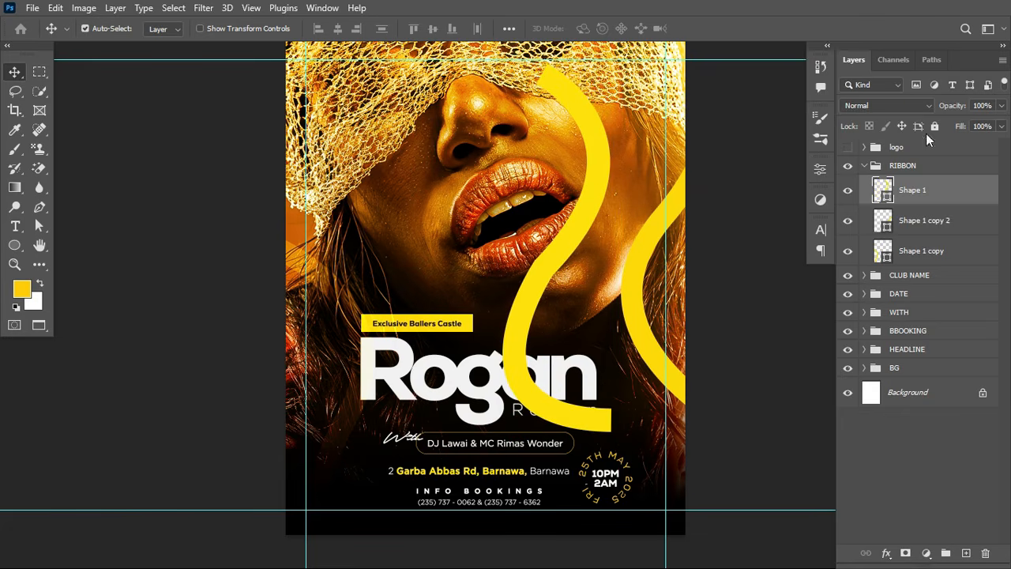
click(909, 107)
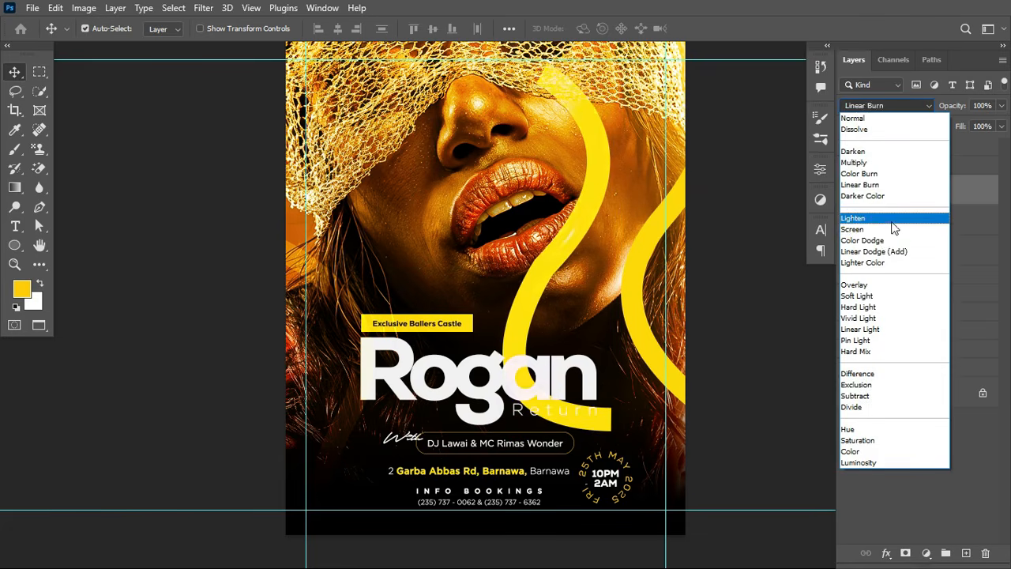
click(879, 302)
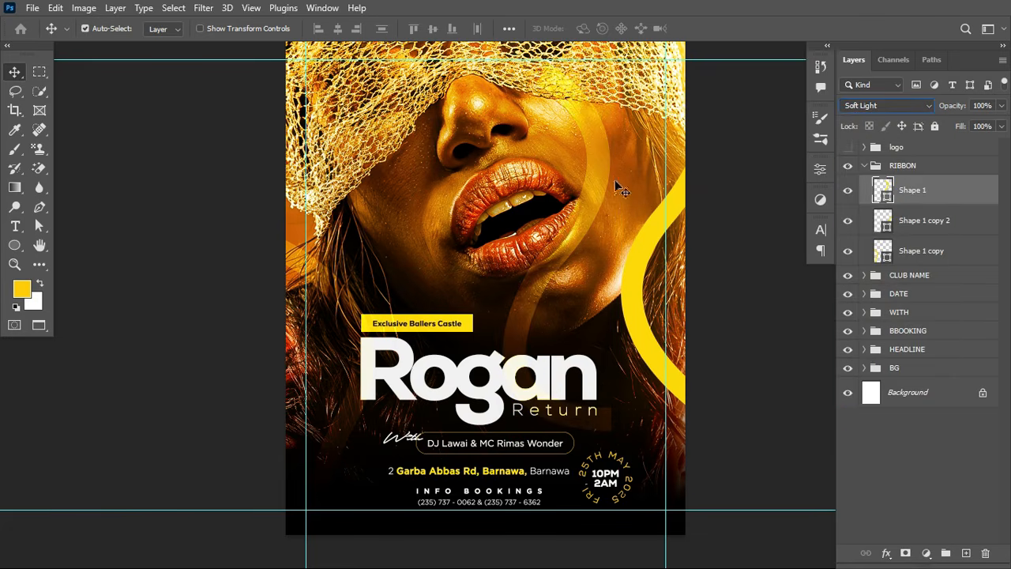
Step: Delete the newly drawn S-shaped curve from the RIBBON group
drag(636, 182, 387, 304)
key(Delete)
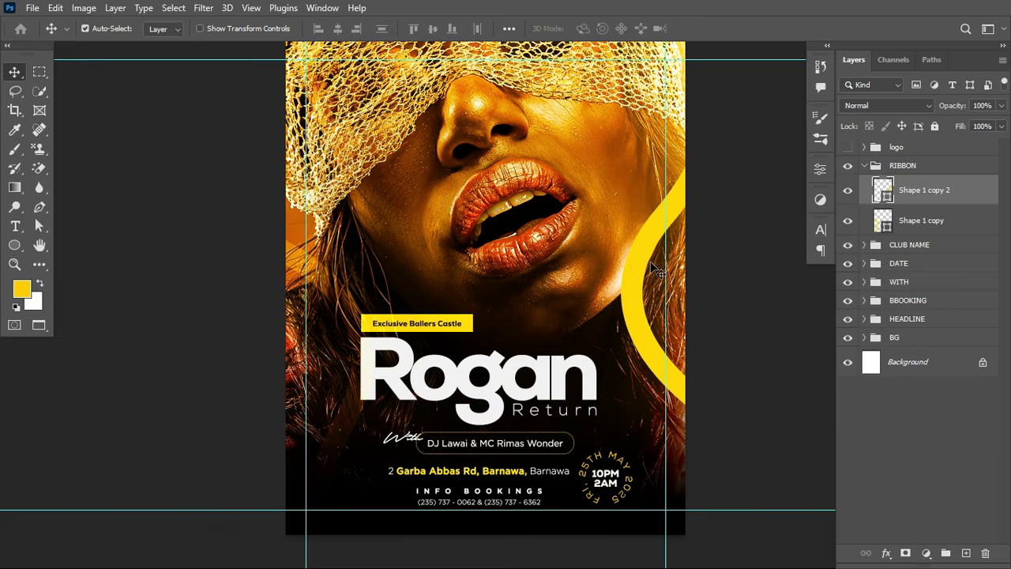
Step: Set the blend mode of the yellow ribbon shape at the flyer's right edge, Shape 1 copy 2, to Soft Light
click(655, 267)
click(936, 196)
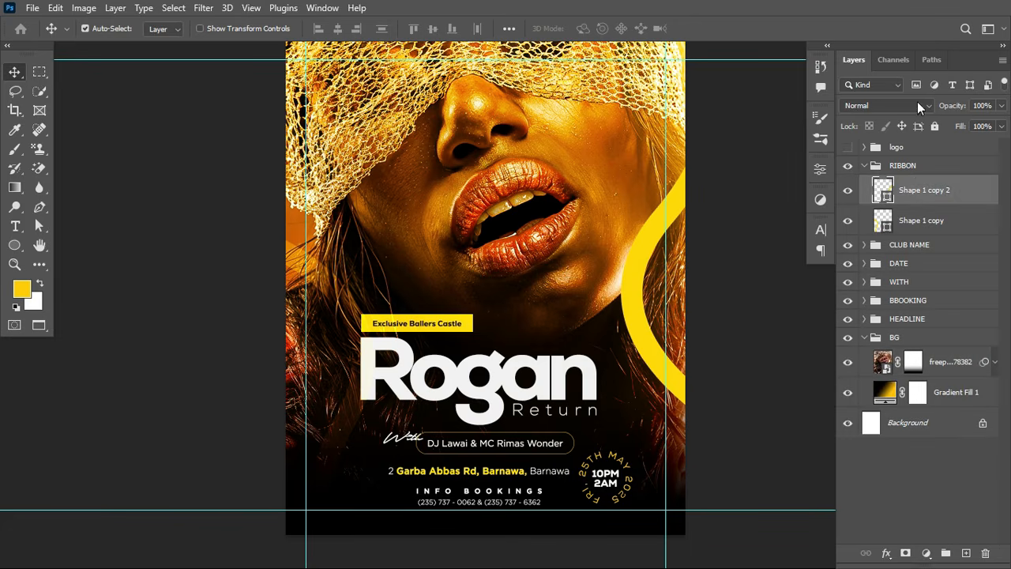
click(916, 106)
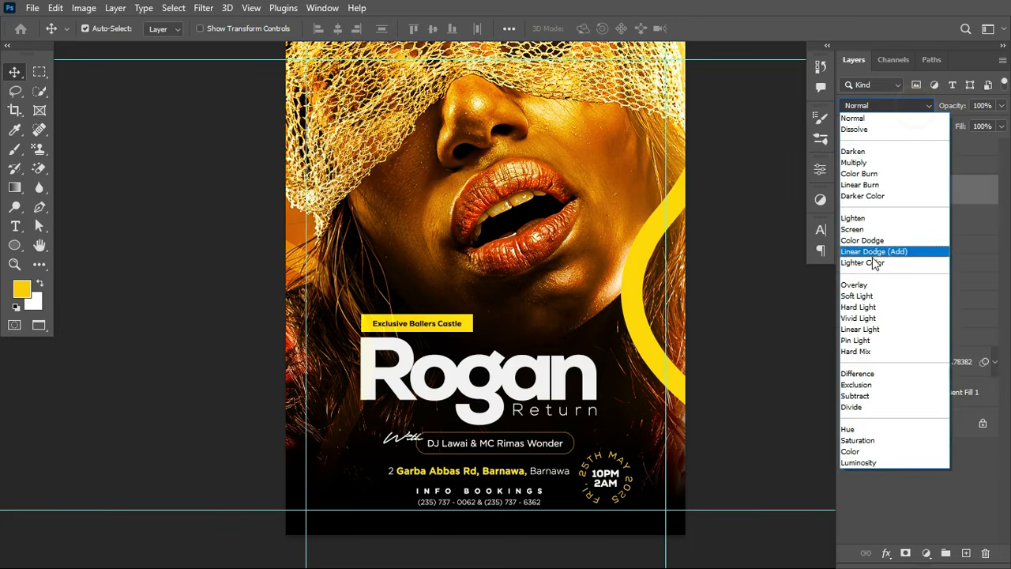
click(879, 297)
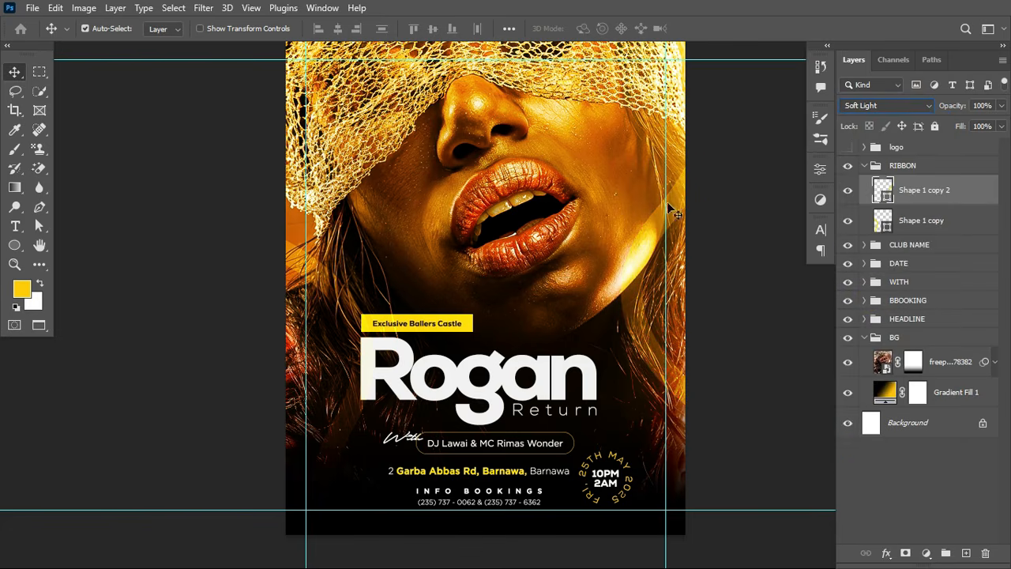
Step: Collapse the RIBBON group, and show and select the logo group
click(864, 166)
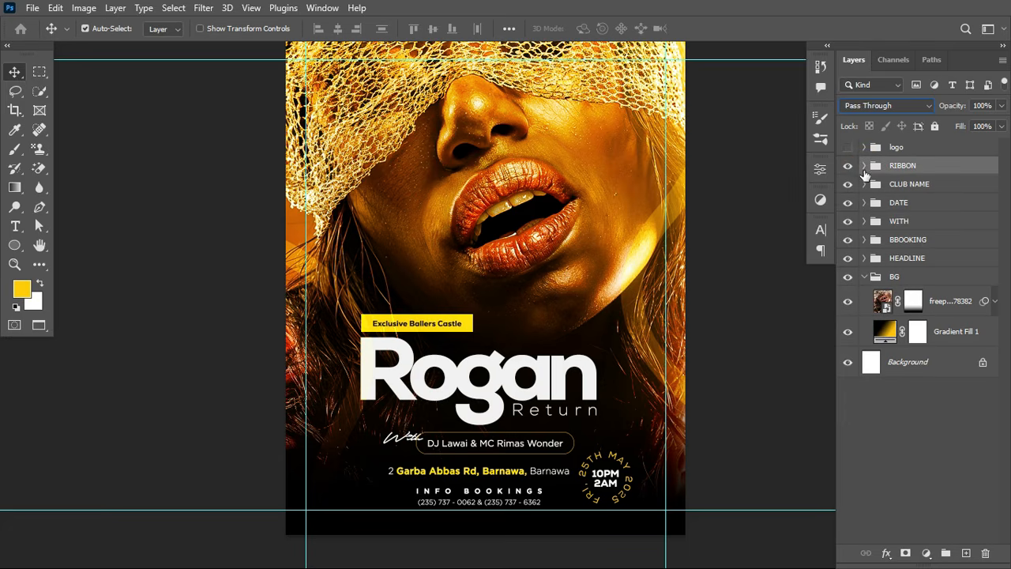
click(848, 147)
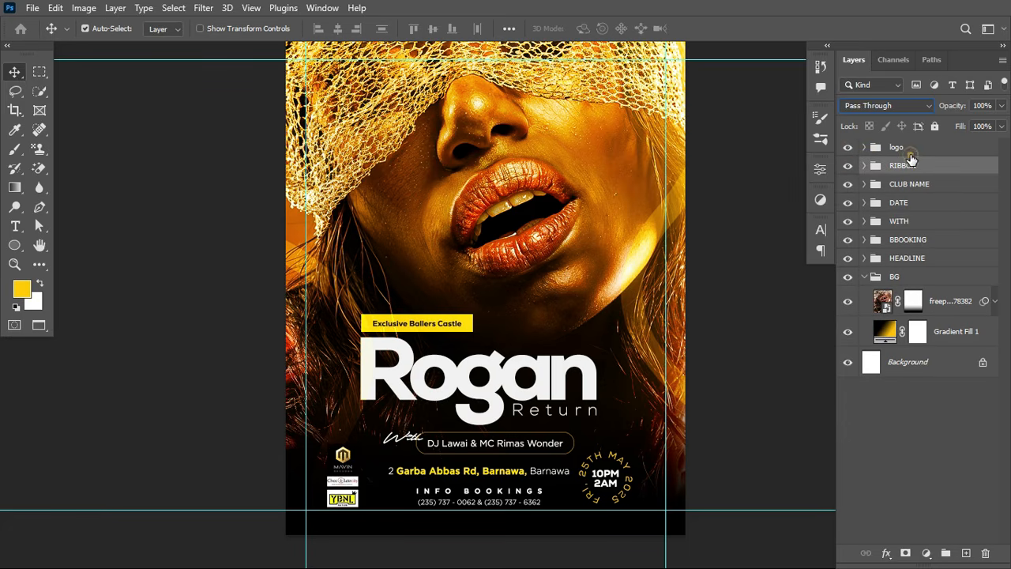
click(902, 149)
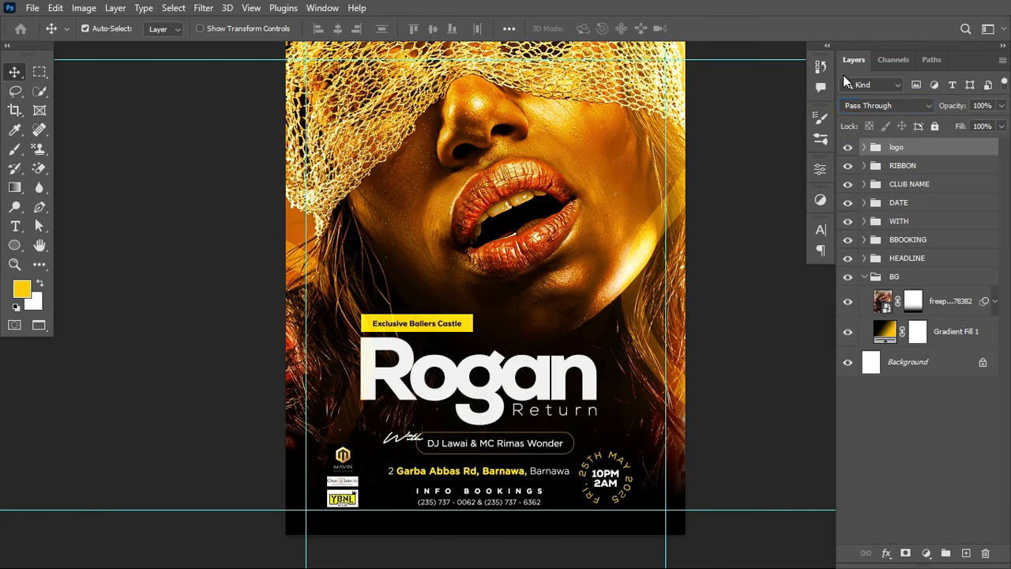
Step: Hide the guides to view the whole flyer without them
scroll(539, 224, up, 1)
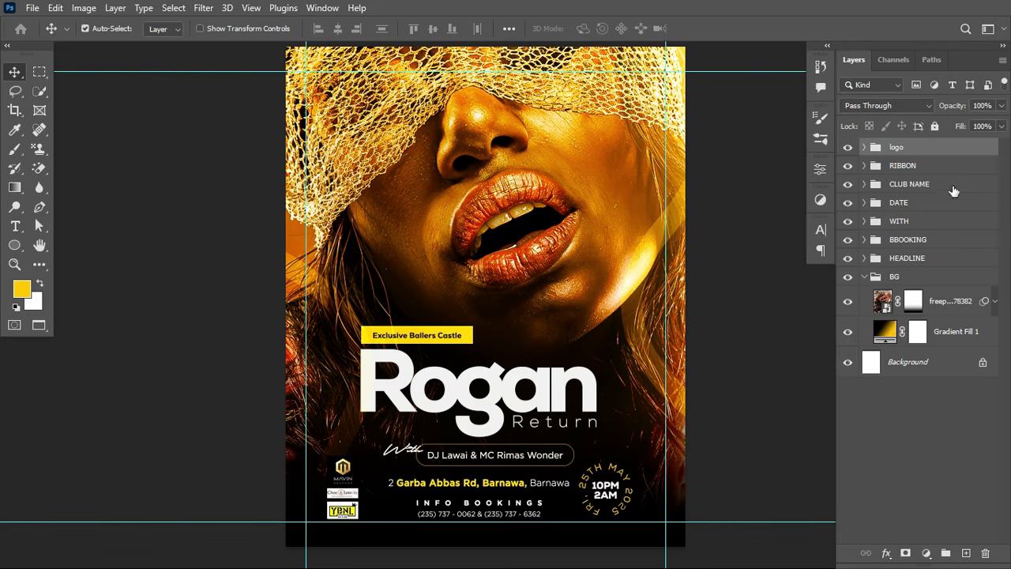
scroll(708, 308, up, 1)
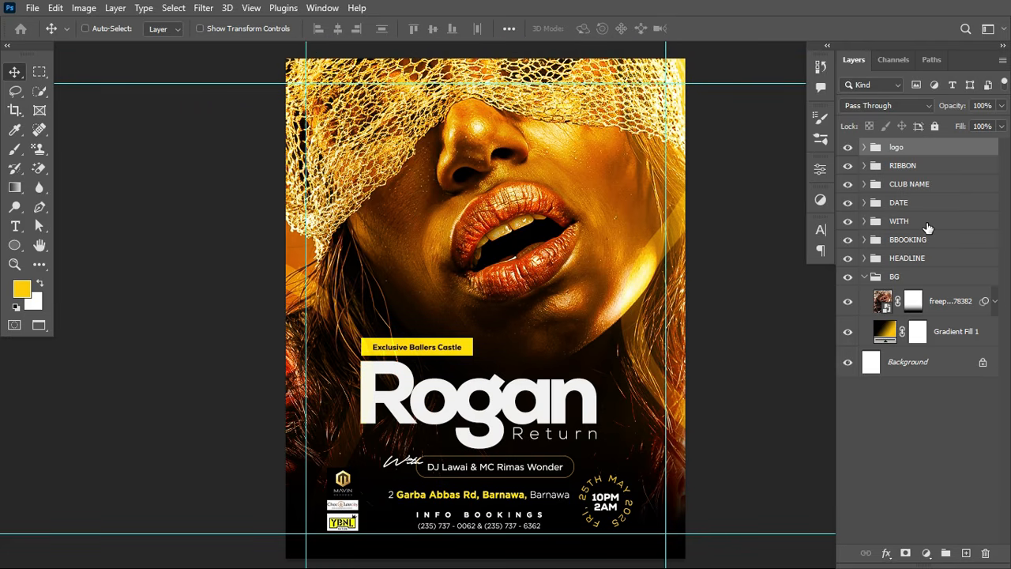
key(ctrl+semicolon)
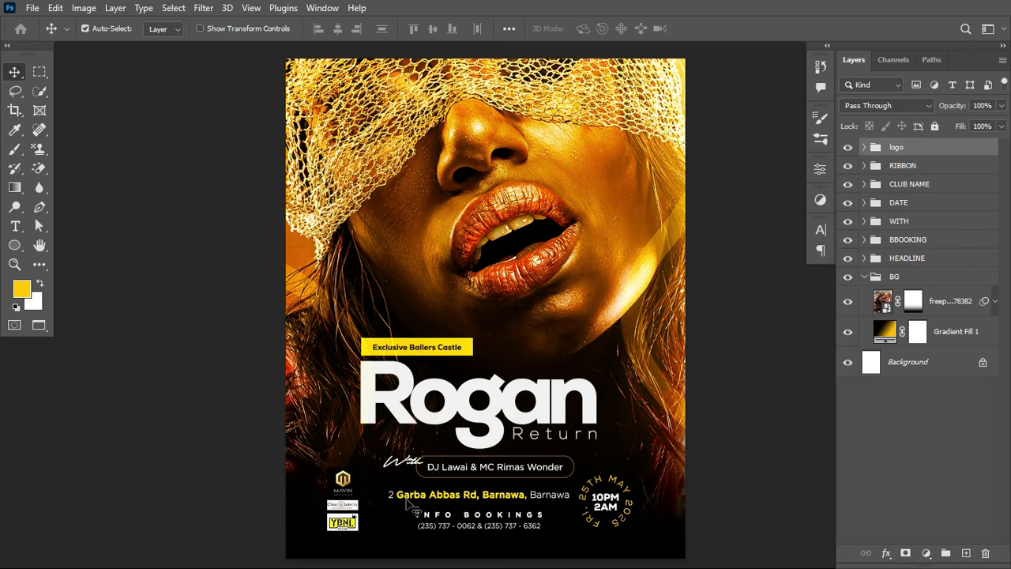
Step: Highlight the yellow part of the address line to check its font and colour, and collapse the WITH group
key(t)
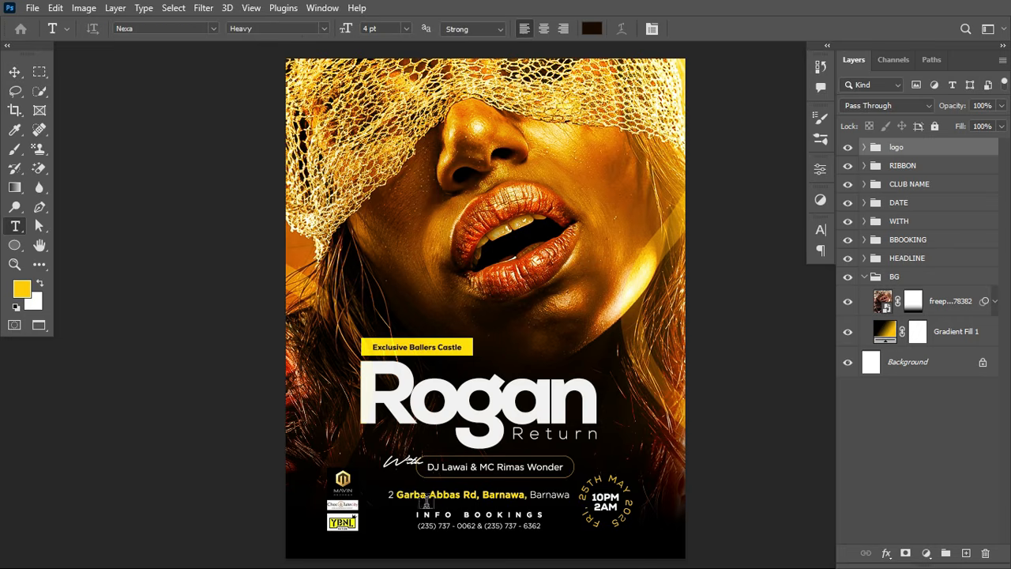
drag(396, 494, 524, 502)
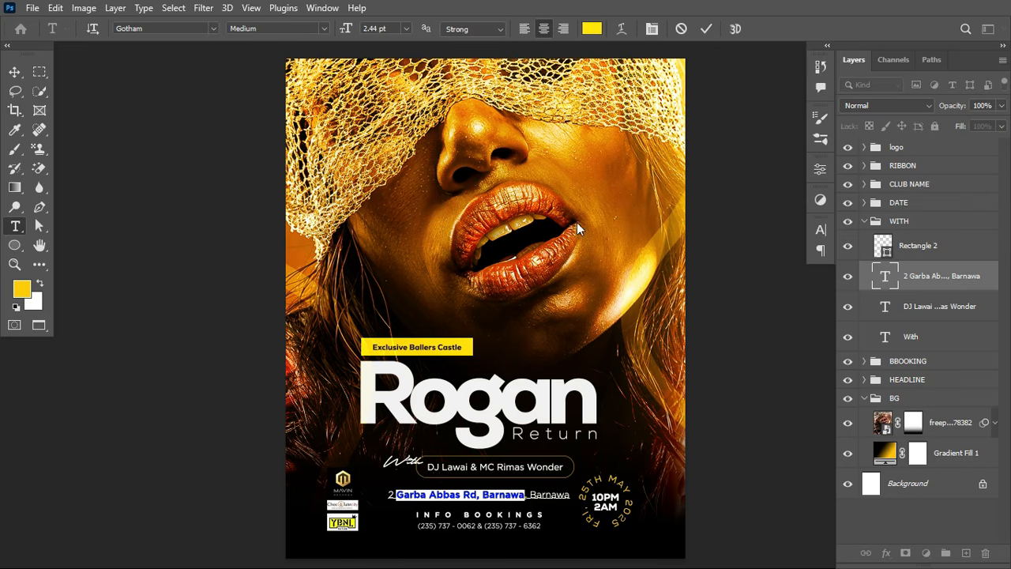
click(707, 30)
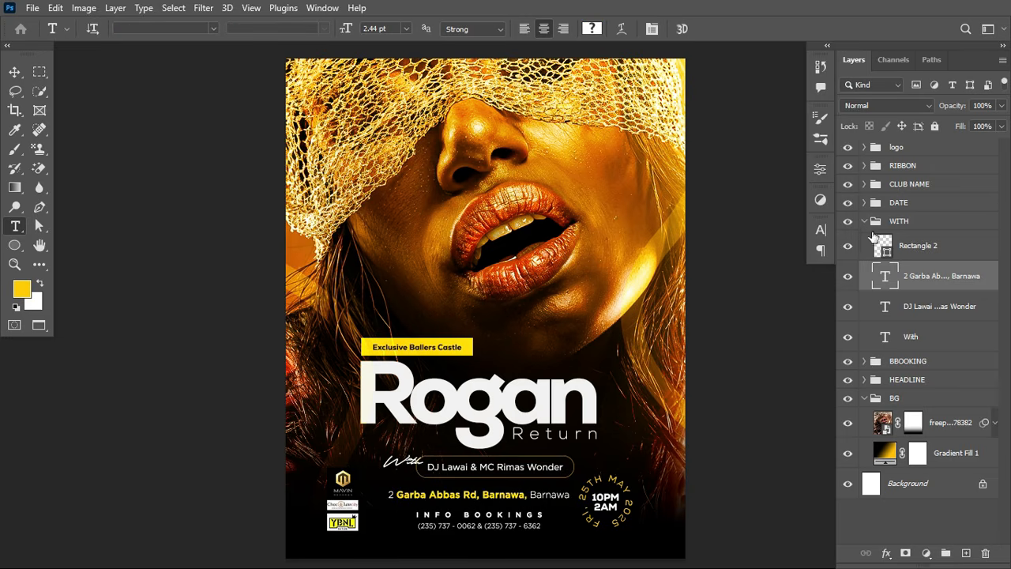
click(865, 221)
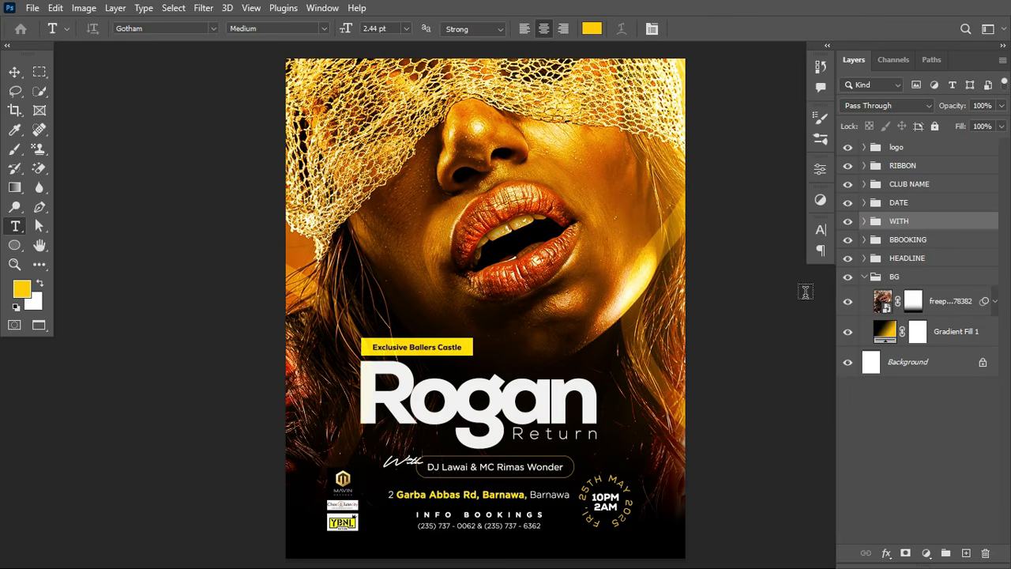
Step: Add a Color Lookup adjustment layer above the logo group
click(921, 148)
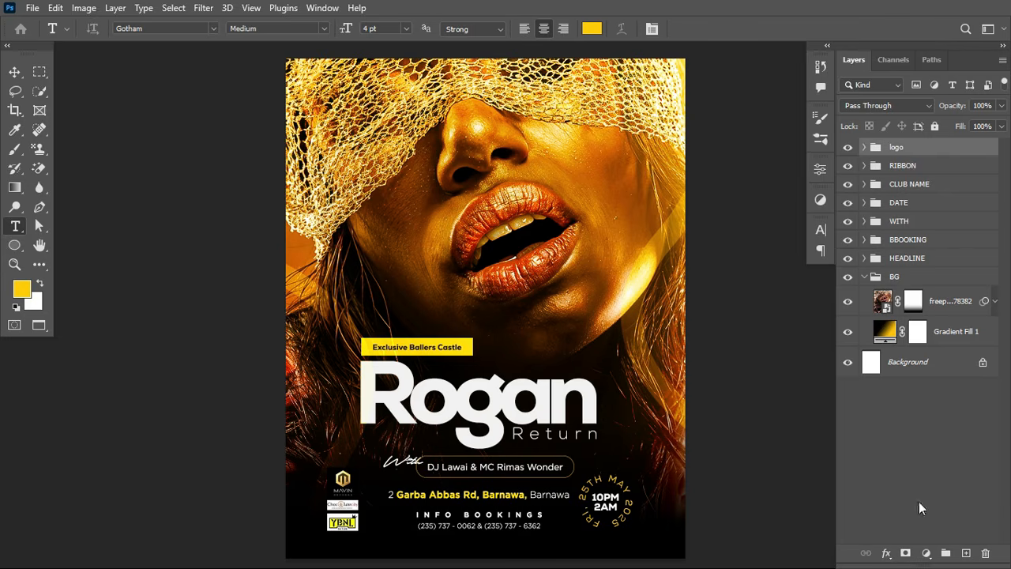
click(926, 553)
click(931, 467)
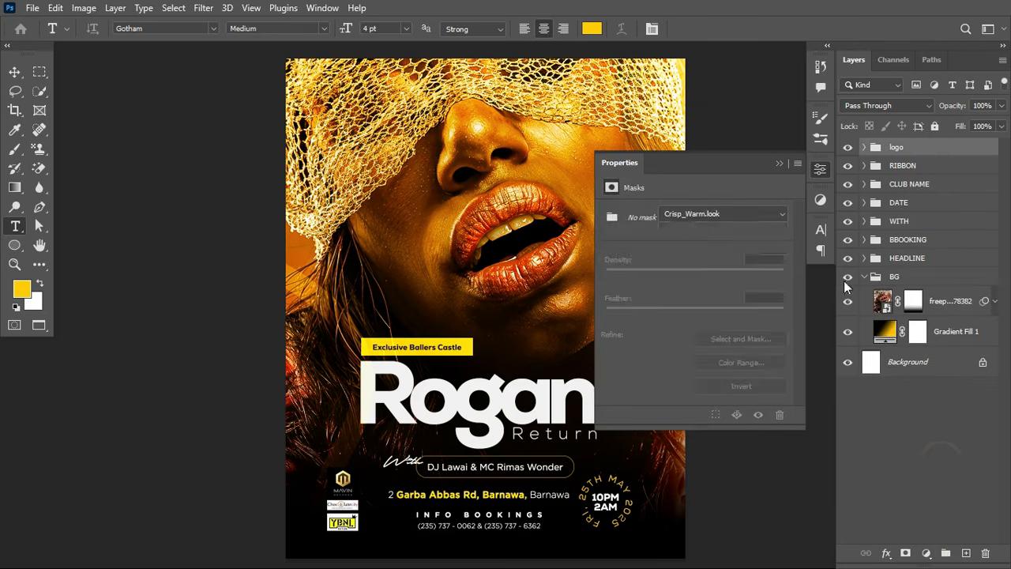
Step: Try successive 3DLUT presets on the Color Lookup adjustment and settle on Crisp_Winter.look
click(742, 213)
click(727, 50)
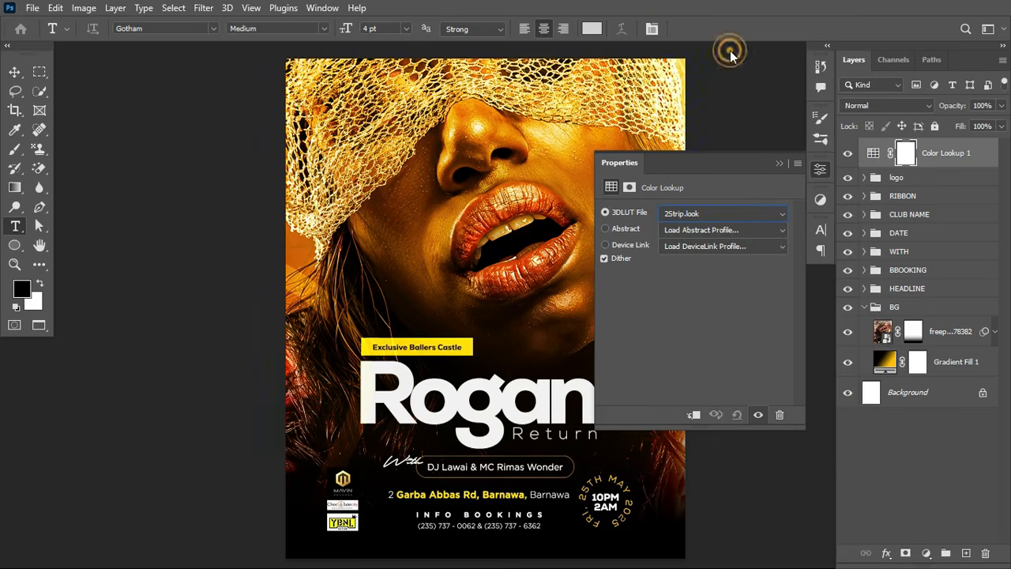
key(Down)
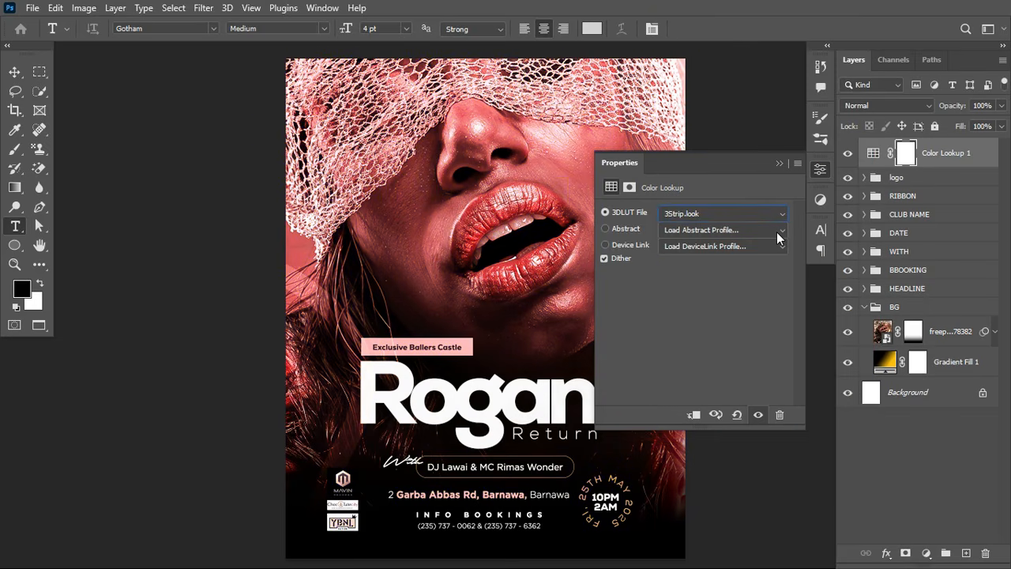
key(Down)
key(Down)
key(Down)
key(Down)
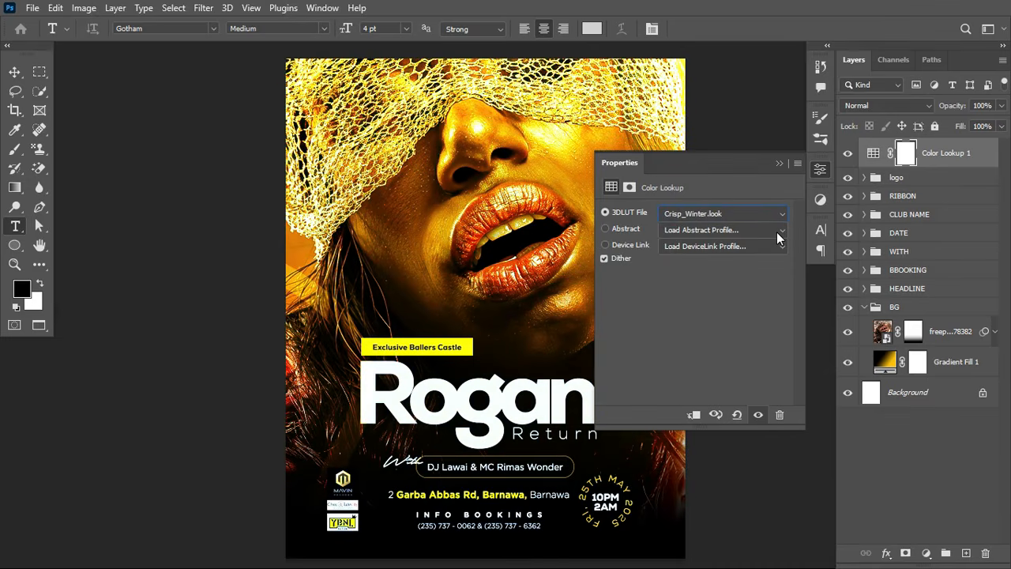
click(821, 170)
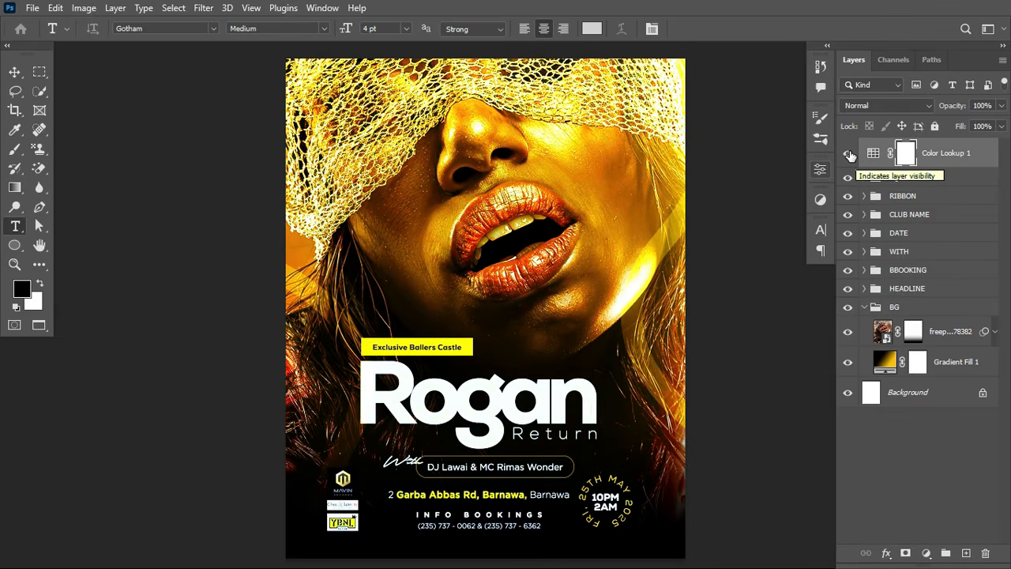